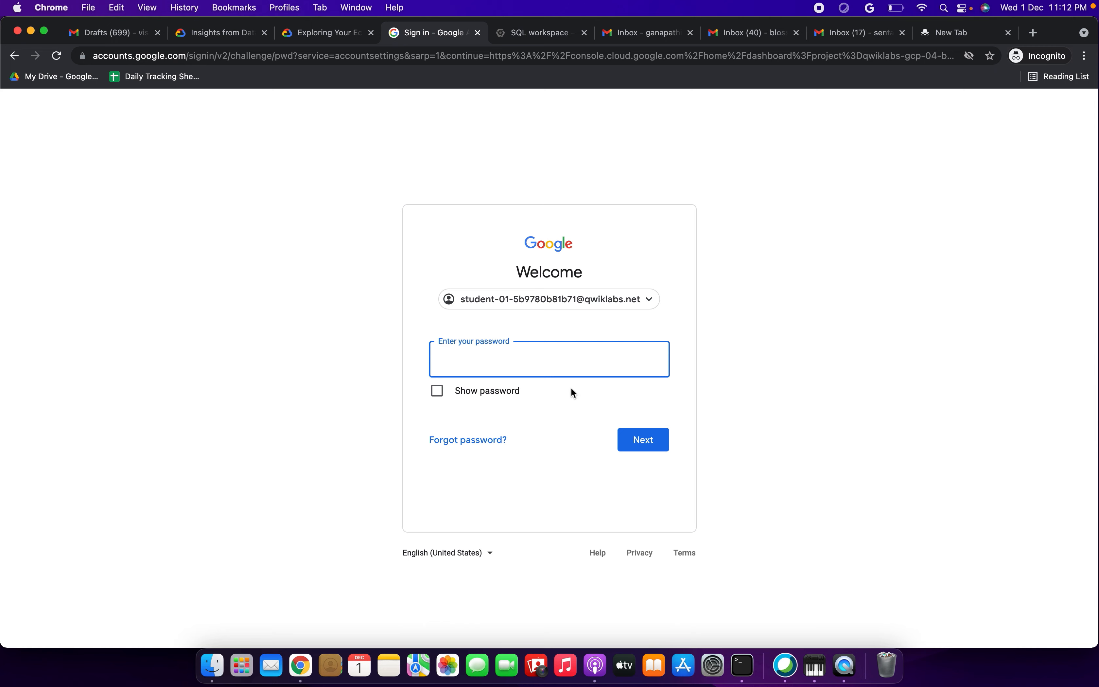
Step: Finish signing in with the lab account password and accept the 'Welcome to your new account' terms
key("super+v")
left_click(643, 440)
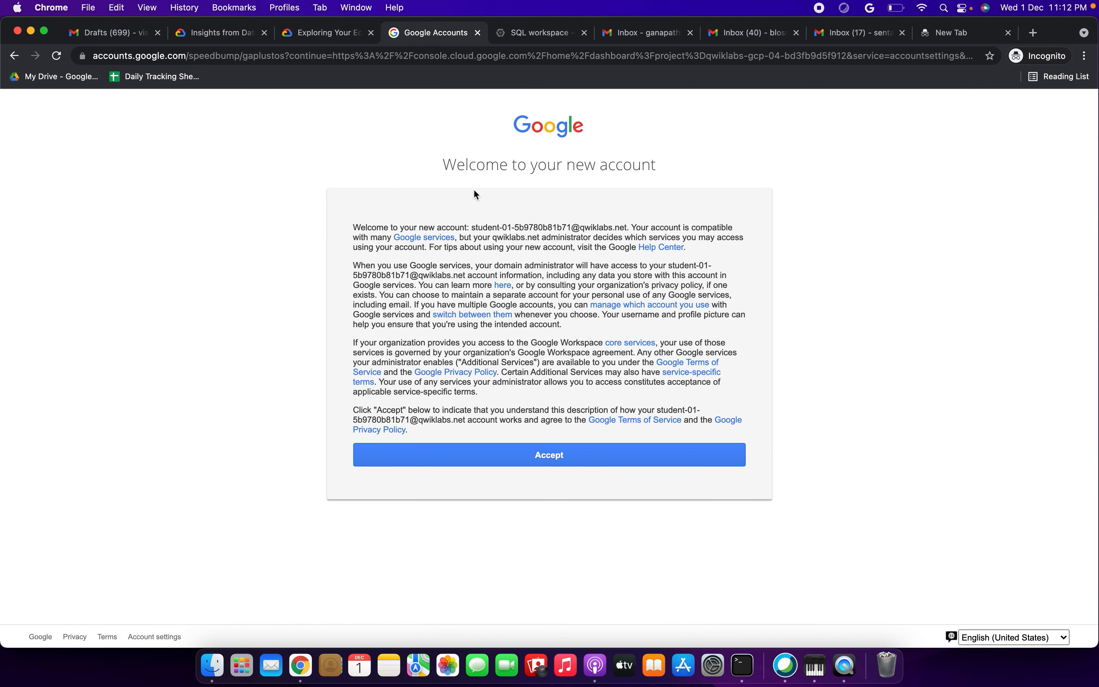
left_click(541, 459)
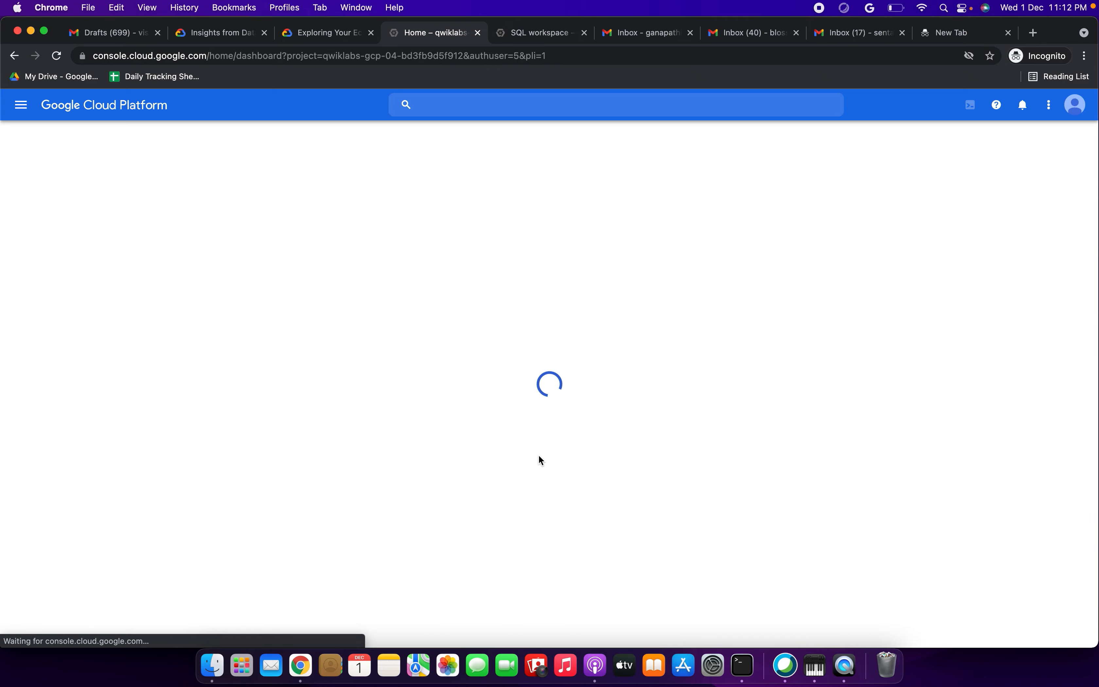
Step: Tick the Terms of Service in the Welcome student! dialog, agree and continue, then go back to the lab
left_click(1074, 104)
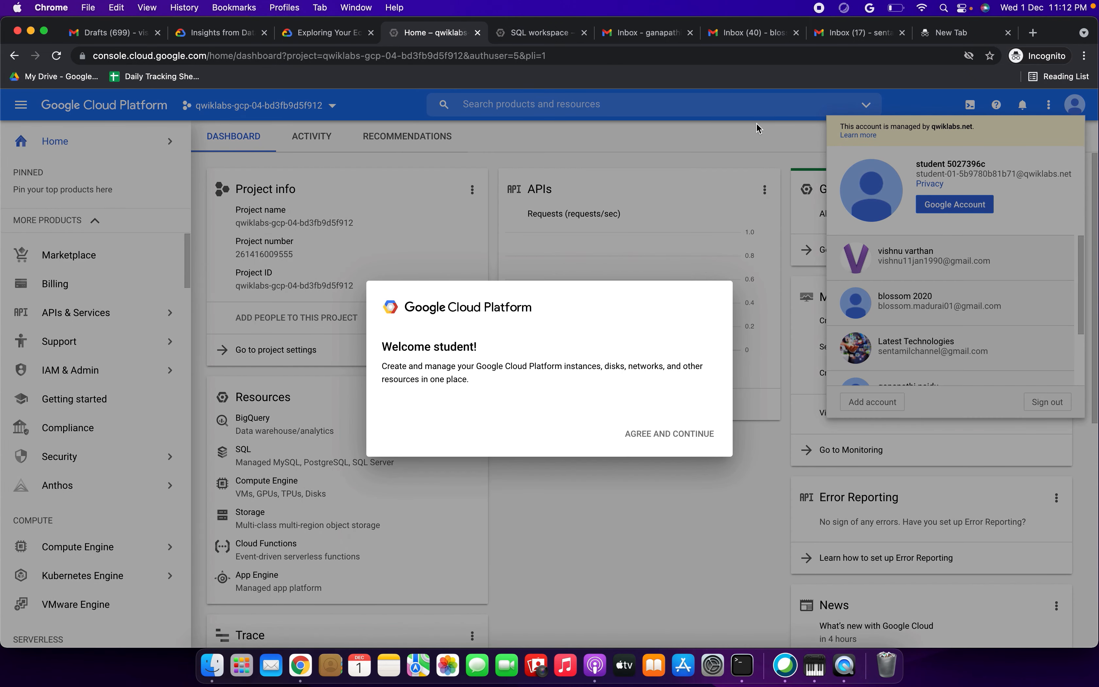
left_click(387, 427)
left_click(664, 498)
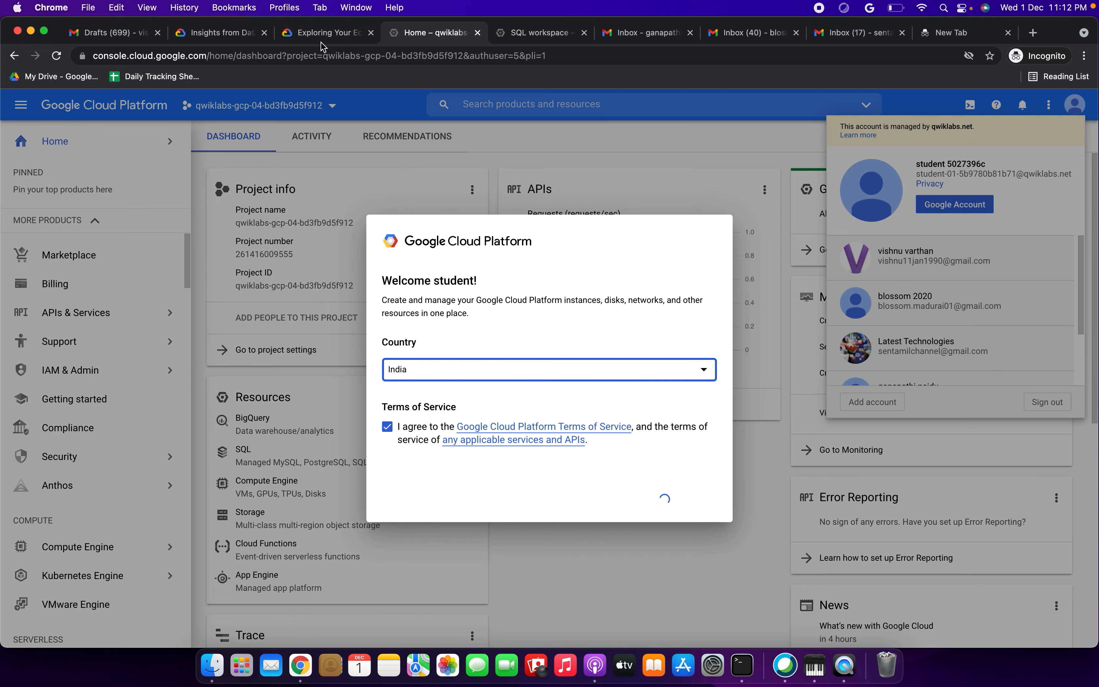
left_click(328, 33)
Step: Read the lab Overview and Setup sections down to 'Pin the Lab Project in BigQuery'
scroll(409, 377, "down", 10)
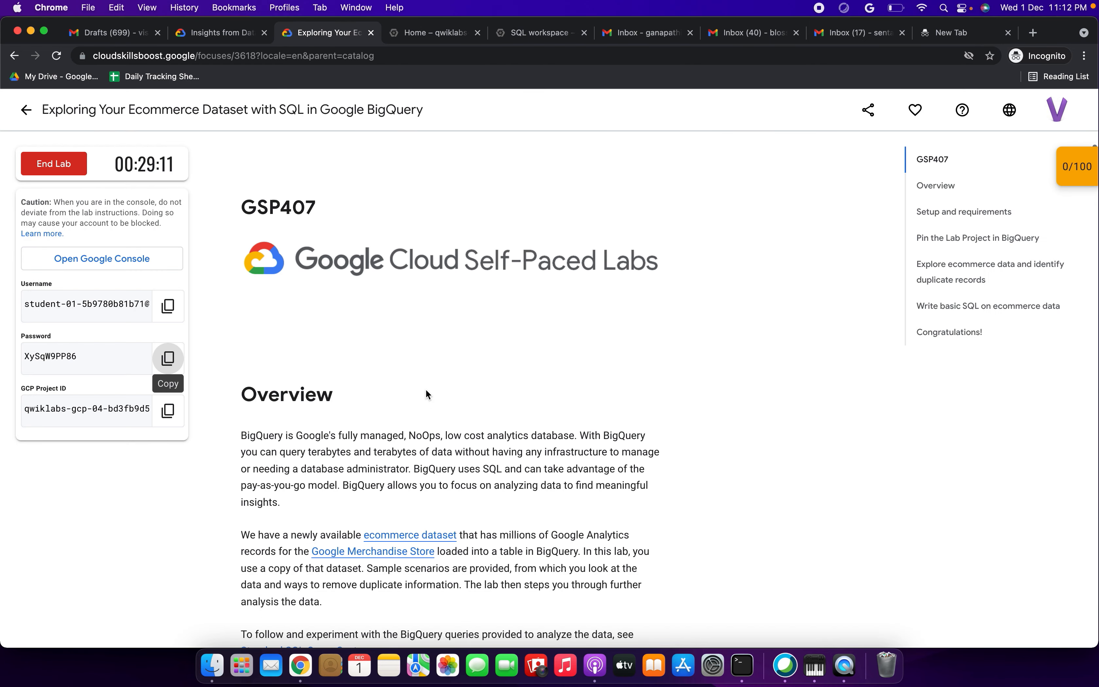
left_click_drag(243, 252, 421, 428)
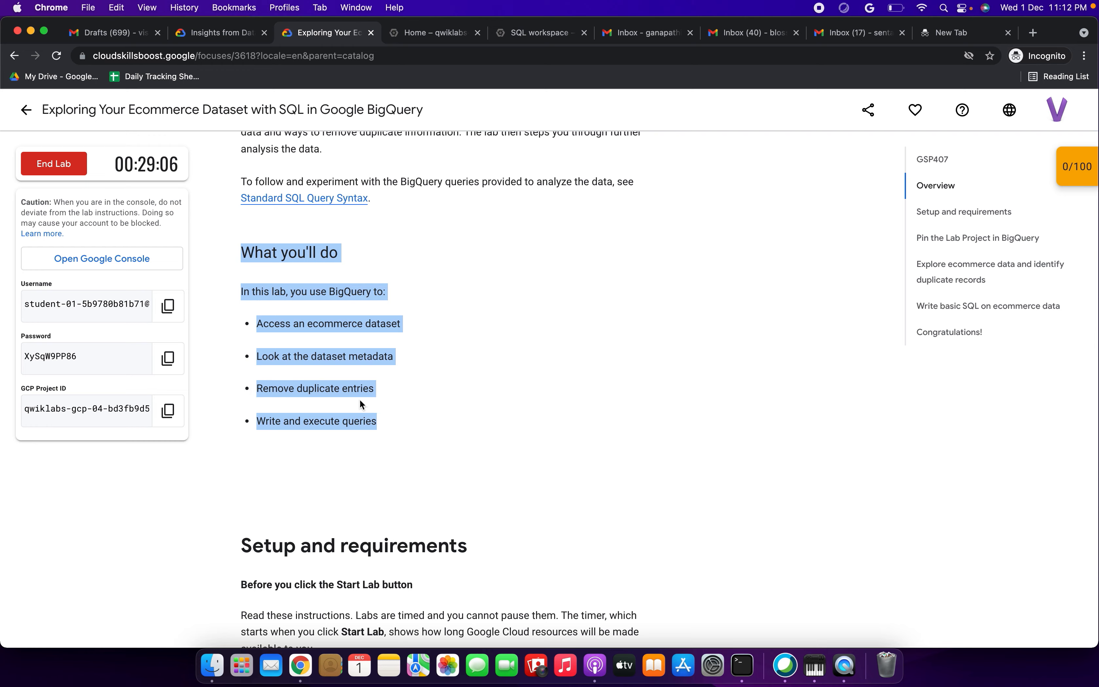
scroll(360, 403, "down", 4)
left_click(383, 292)
scroll(385, 292, "down", 6)
scroll(385, 292, "down", 15)
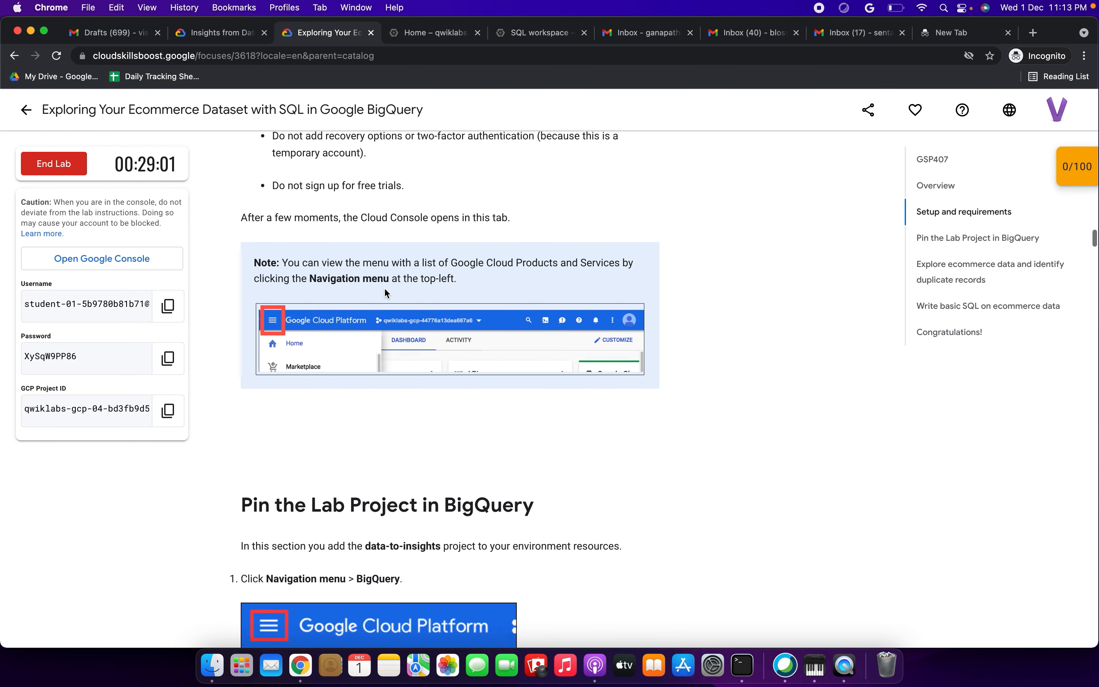
scroll(384, 292, "down", 4)
left_click_drag(308, 326, 462, 327)
scroll(462, 329, "down", 3)
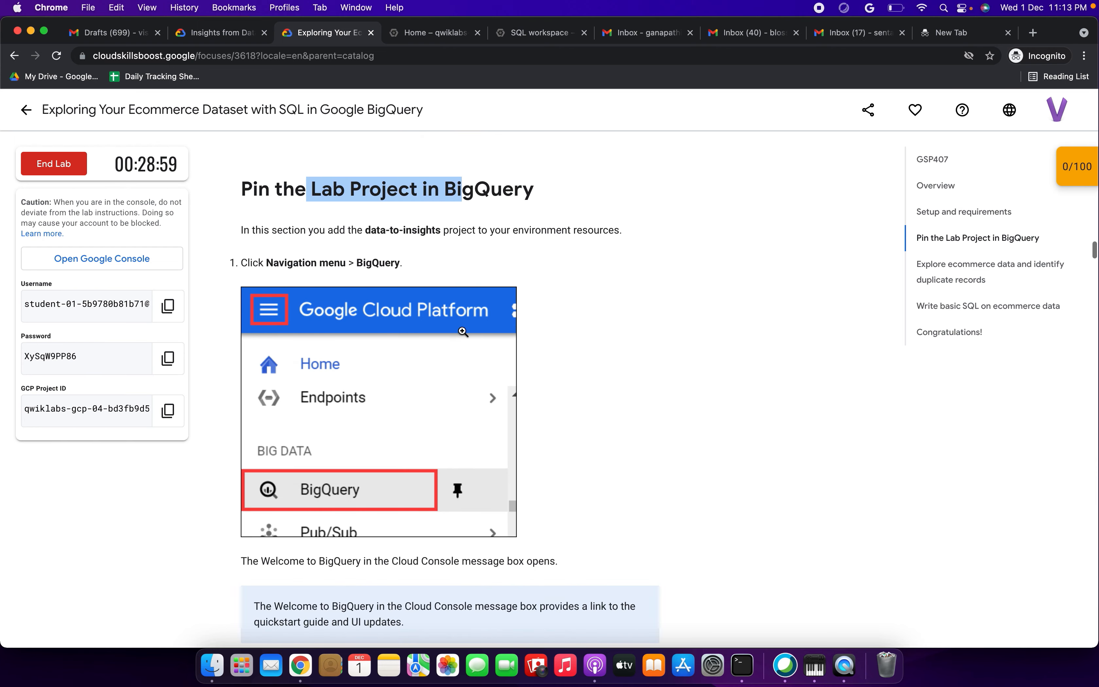
left_click_drag(273, 263, 424, 261)
Step: Pin BigQuery under BIG DATA in the Navigation menu, then go back to the lab page
left_click(439, 36)
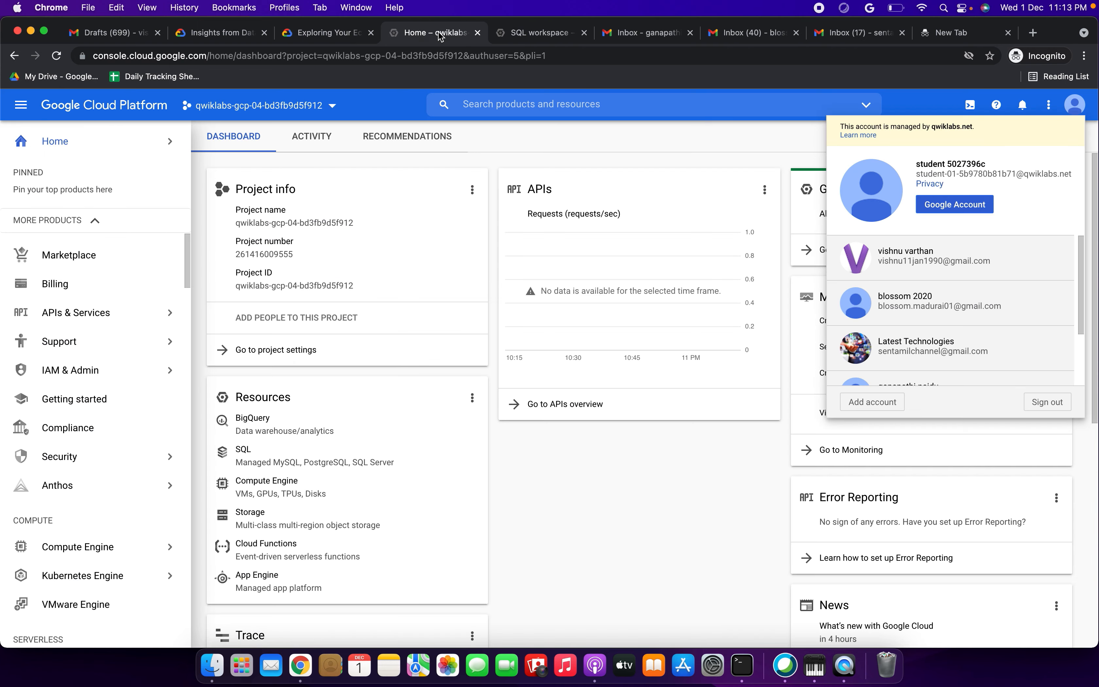
left_click(539, 499)
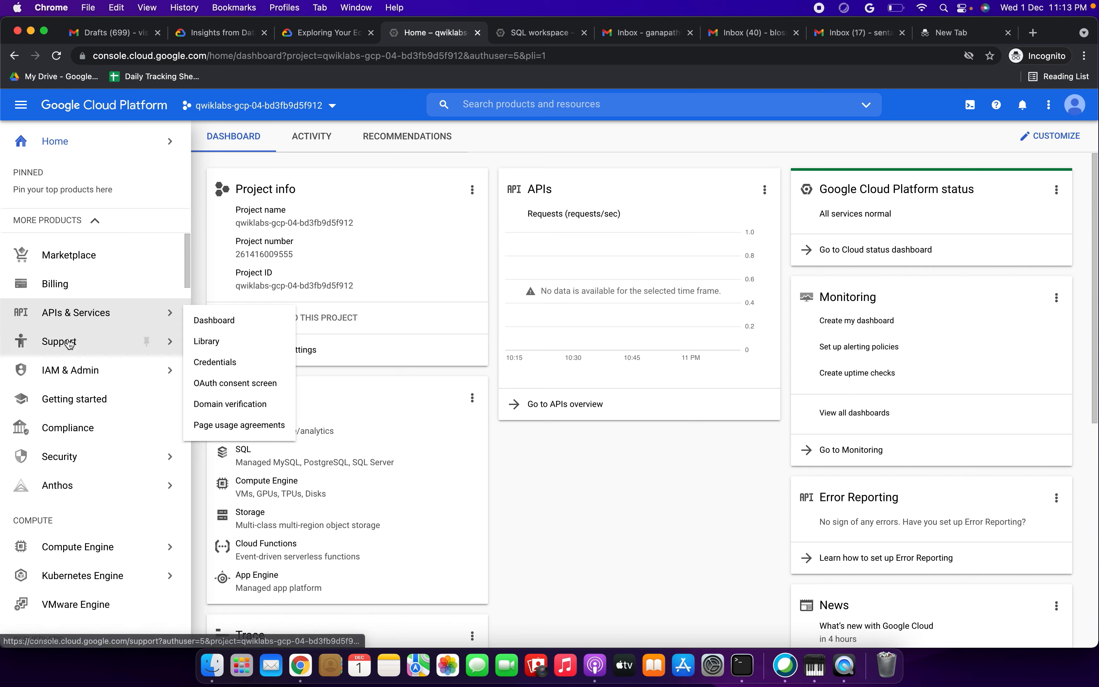
scroll(86, 399, "down", 12)
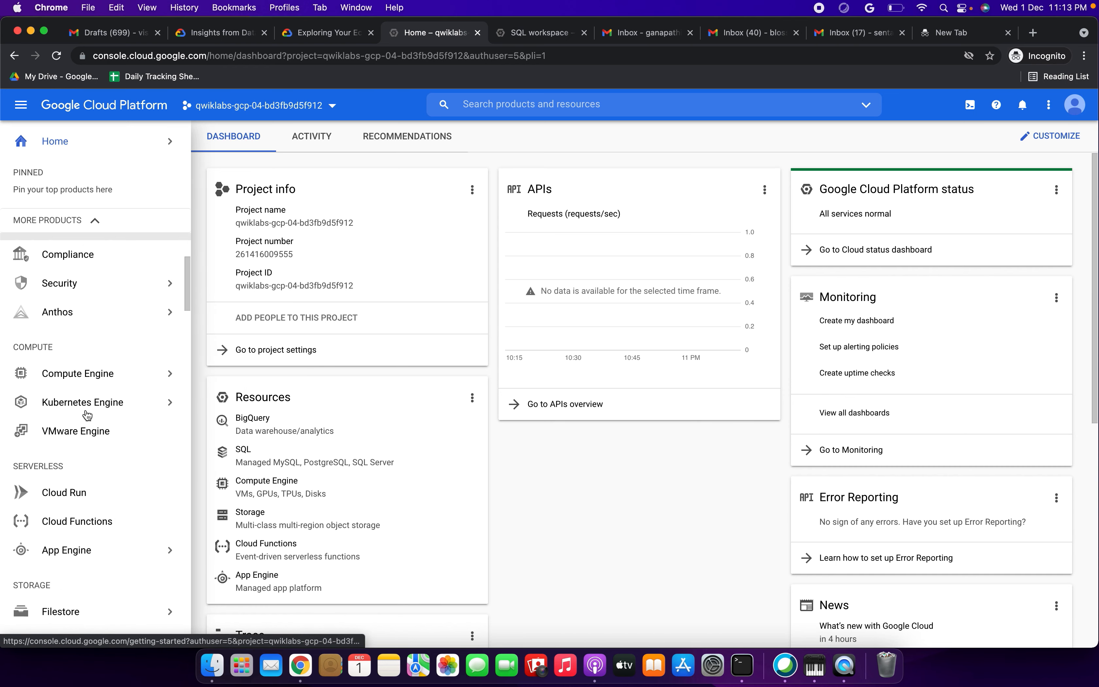
scroll(86, 415, "down", 15)
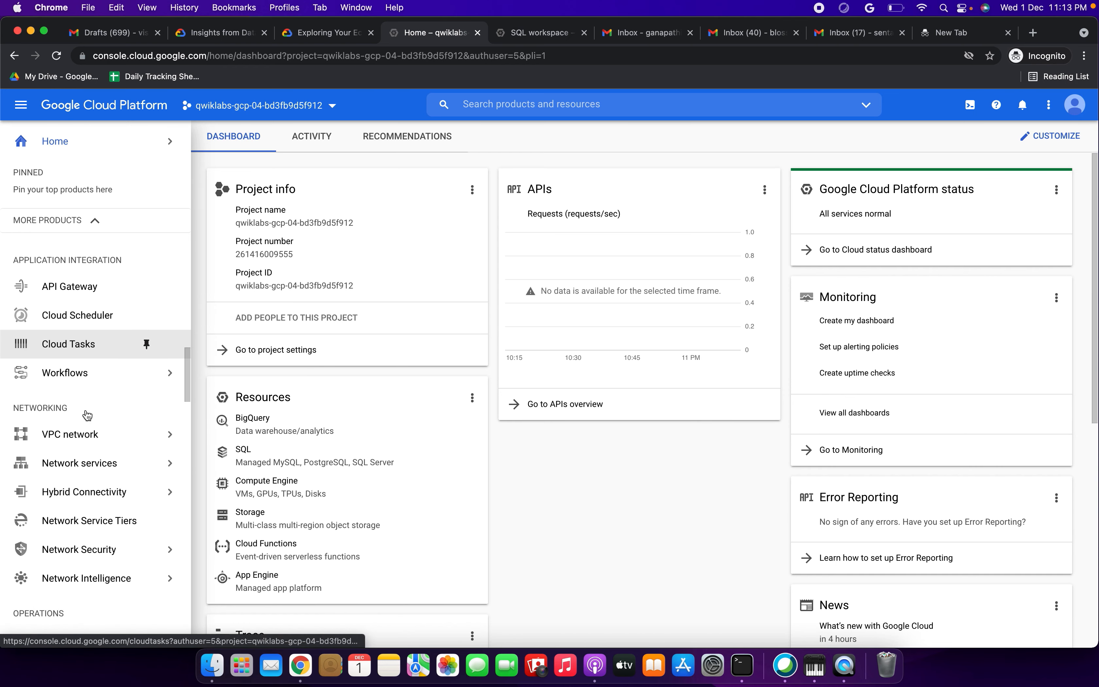
scroll(87, 414, "down", 10)
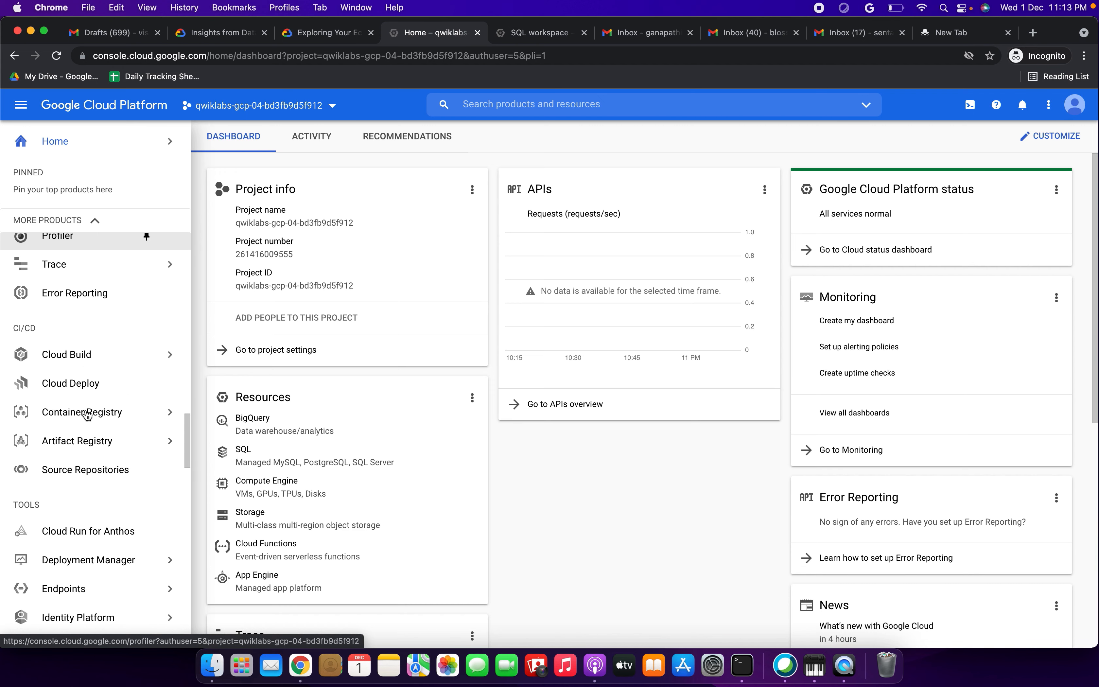
scroll(87, 415, "down", 10)
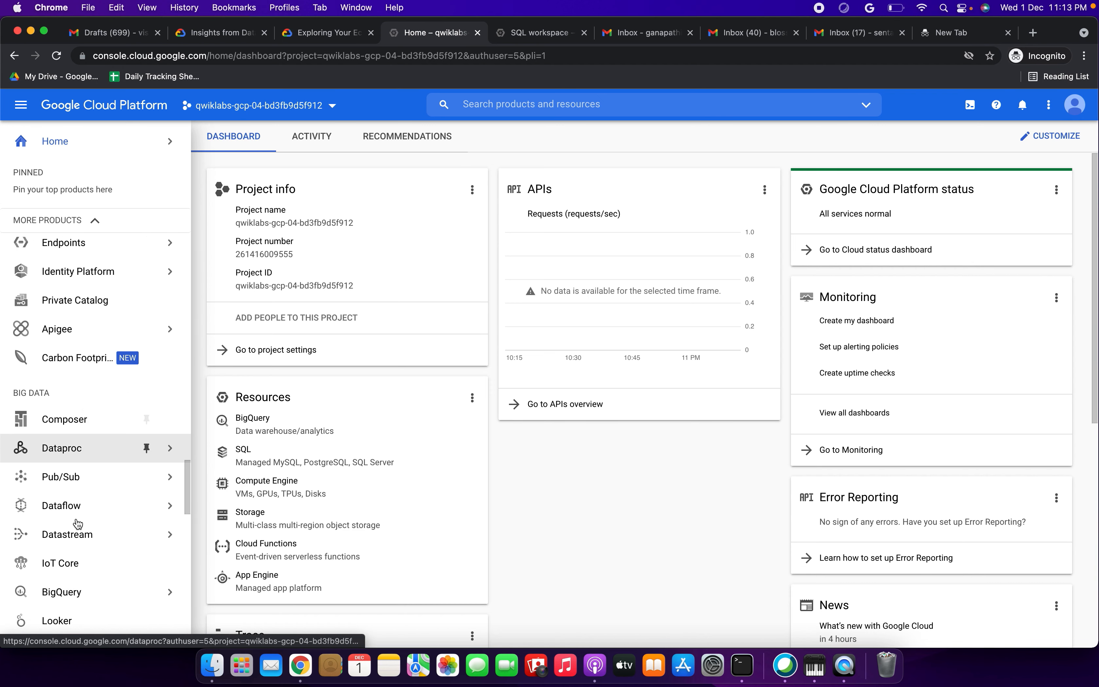
mouse_move(78, 442)
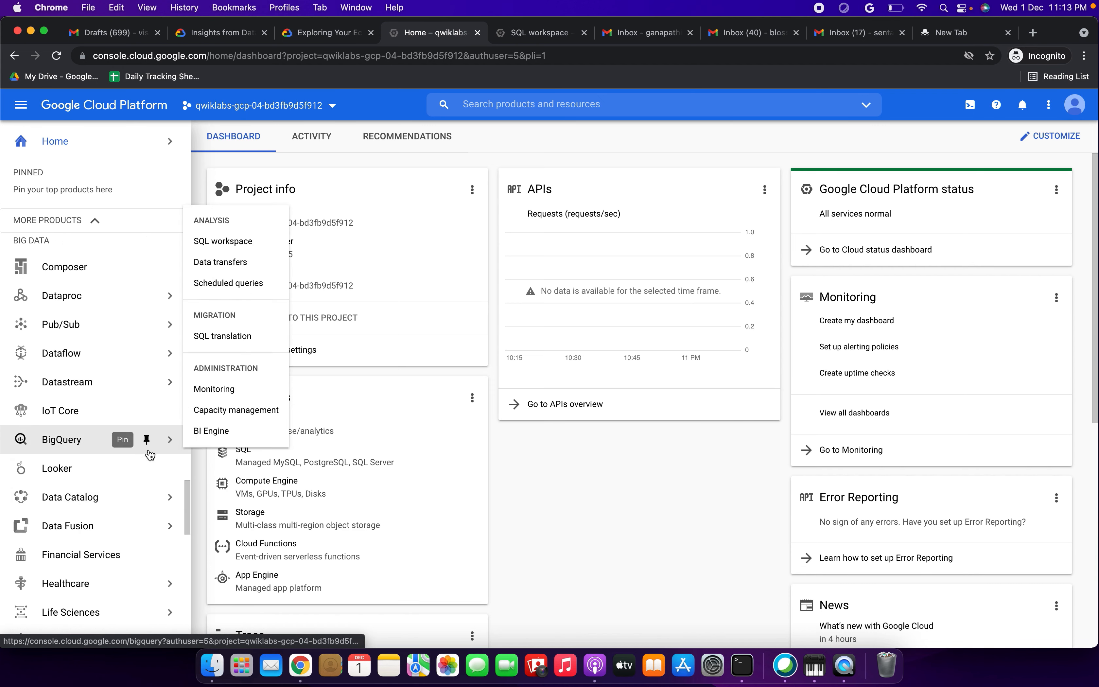
left_click(146, 440)
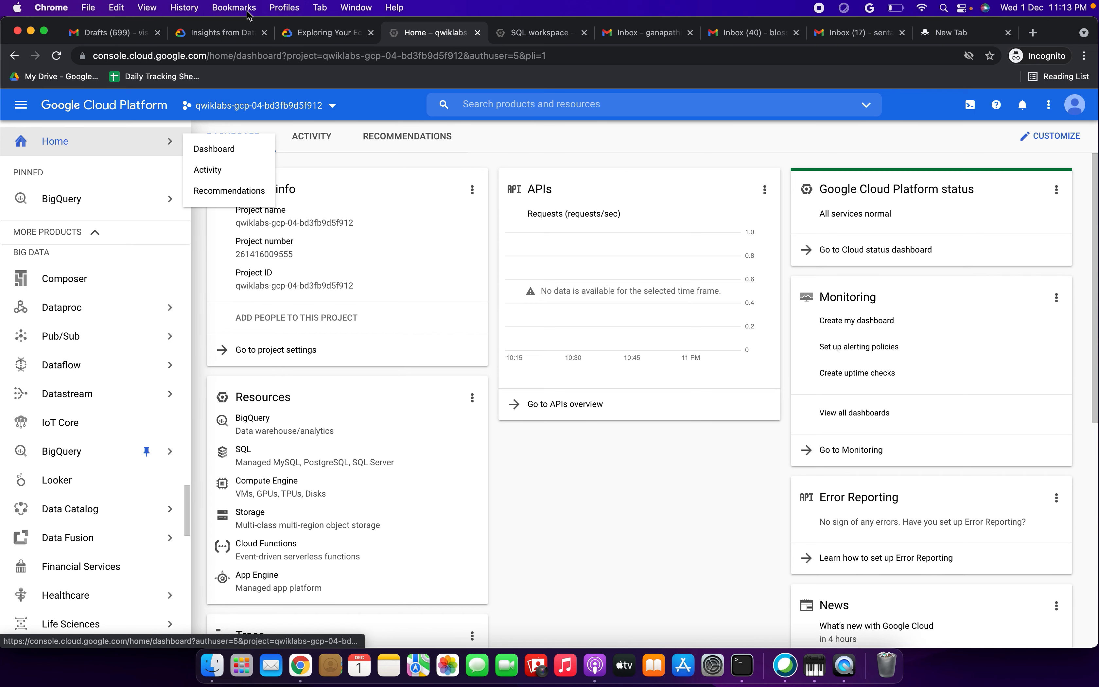
left_click(308, 37)
scroll(317, 303, "down", 10)
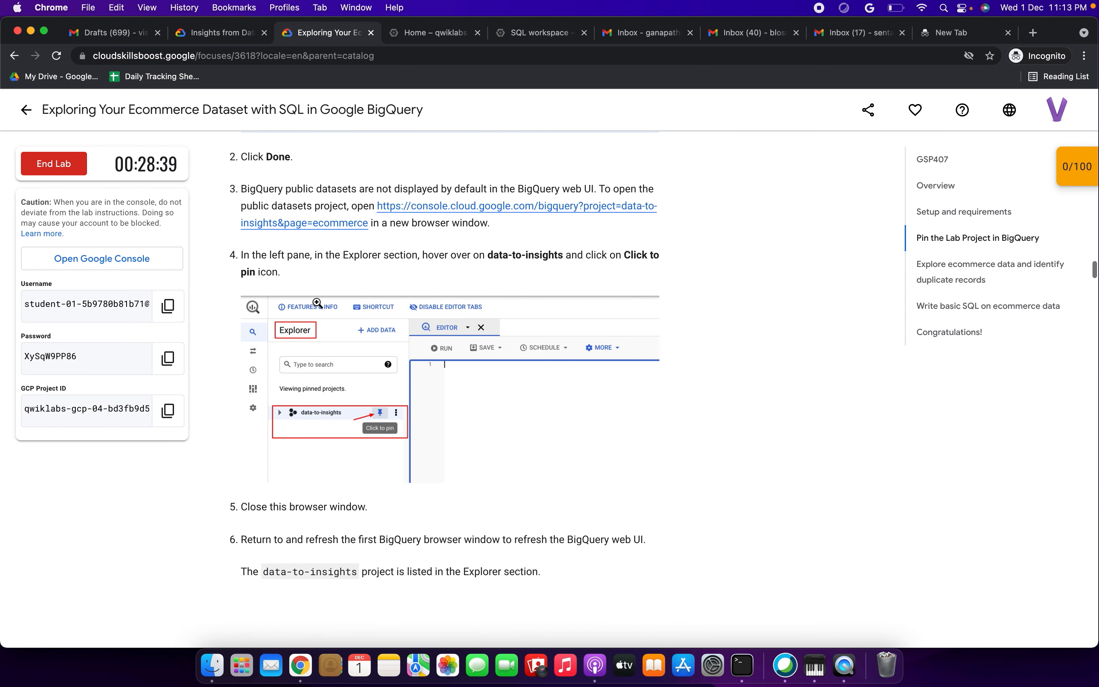
Step: Read lab step 6, then reload the Cloud Console project dashboard
scroll(317, 302, "down", 6)
left_click_drag(269, 221, 426, 303)
scroll(425, 299, "down", 1)
left_click_drag(386, 231, 517, 233)
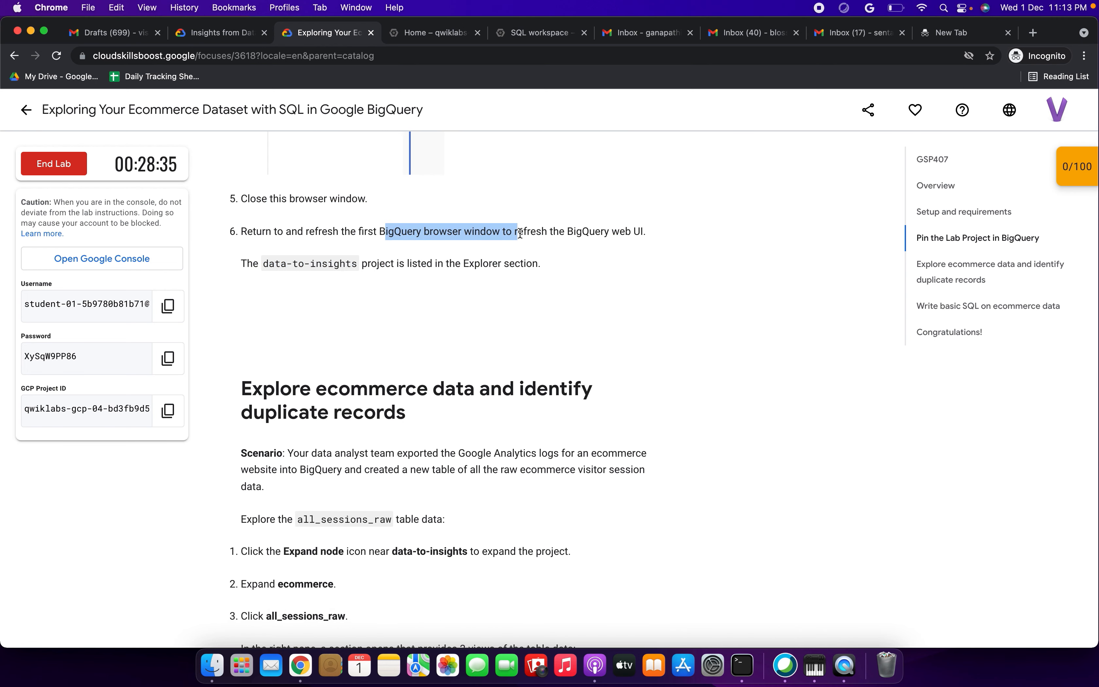
left_click(445, 36)
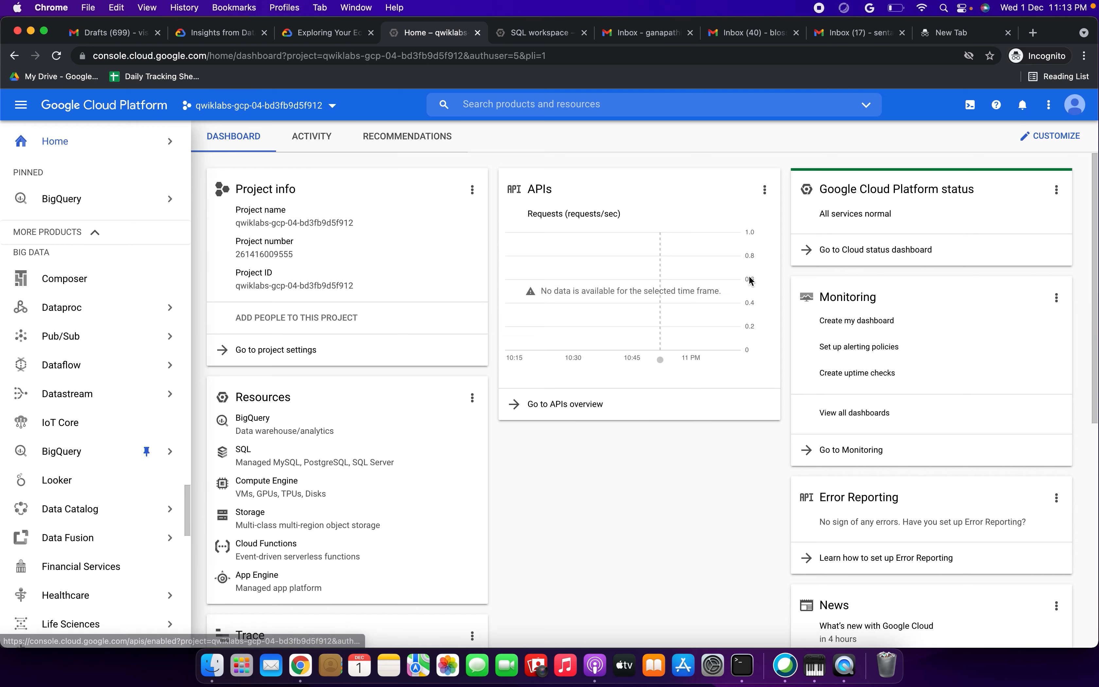
left_click(56, 55)
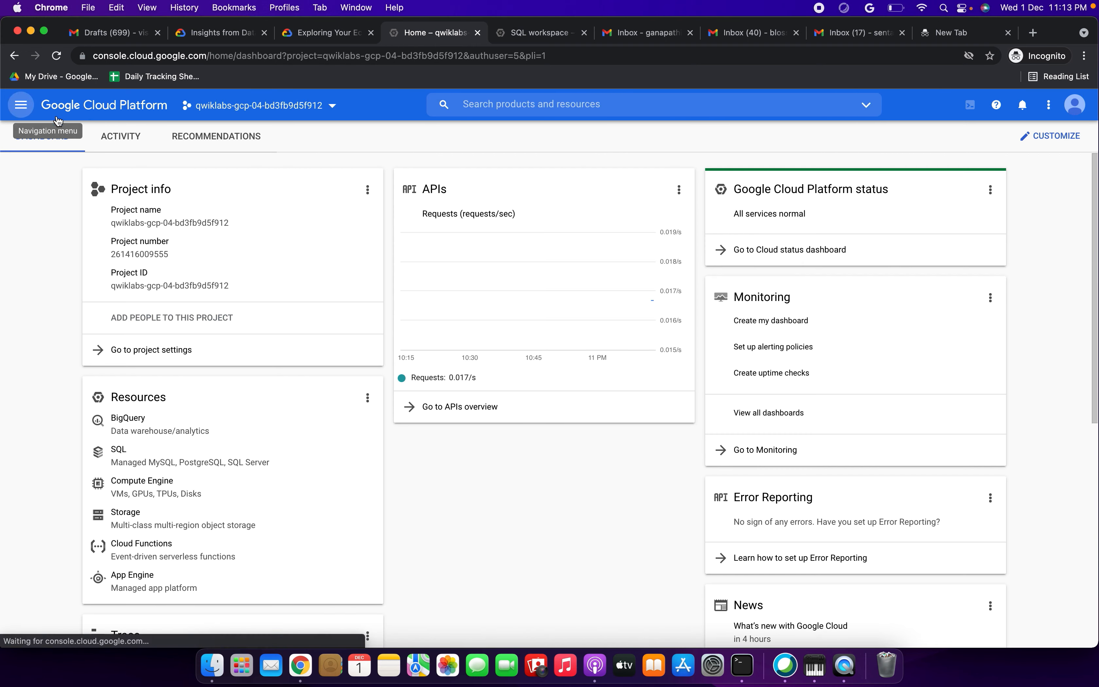
Step: Open BigQuery from the pinned products in the Navigation menu
left_click(21, 105)
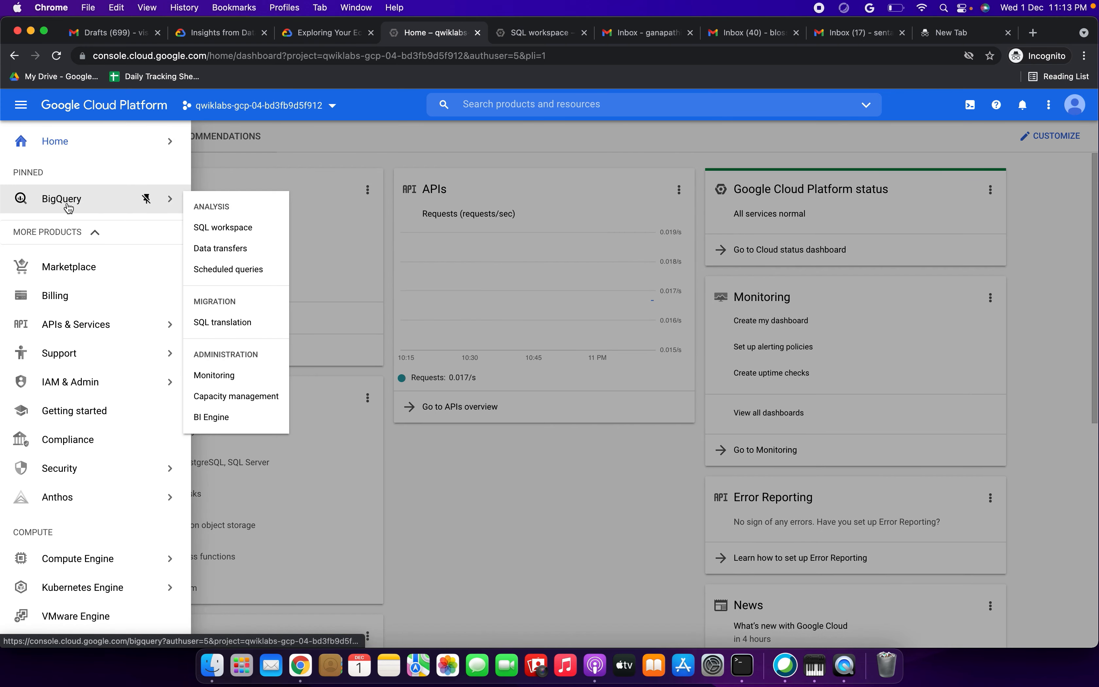
left_click(68, 208)
left_click(317, 34)
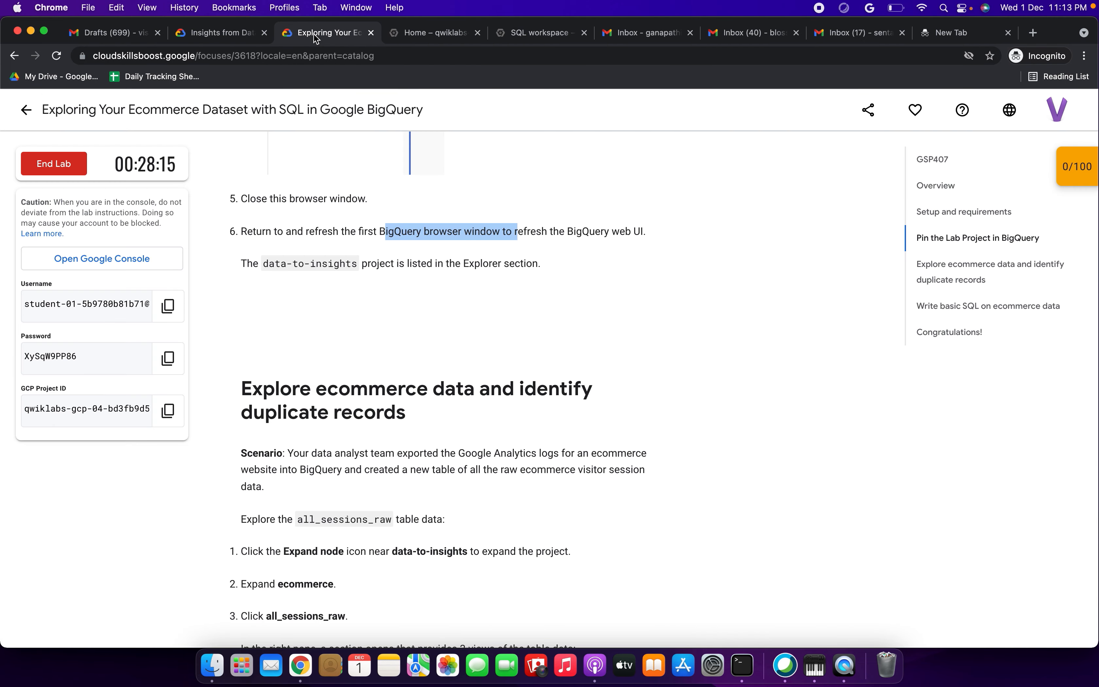
Step: Read the lab instructions down to the data-types quiz question
scroll(326, 383, "down", 5)
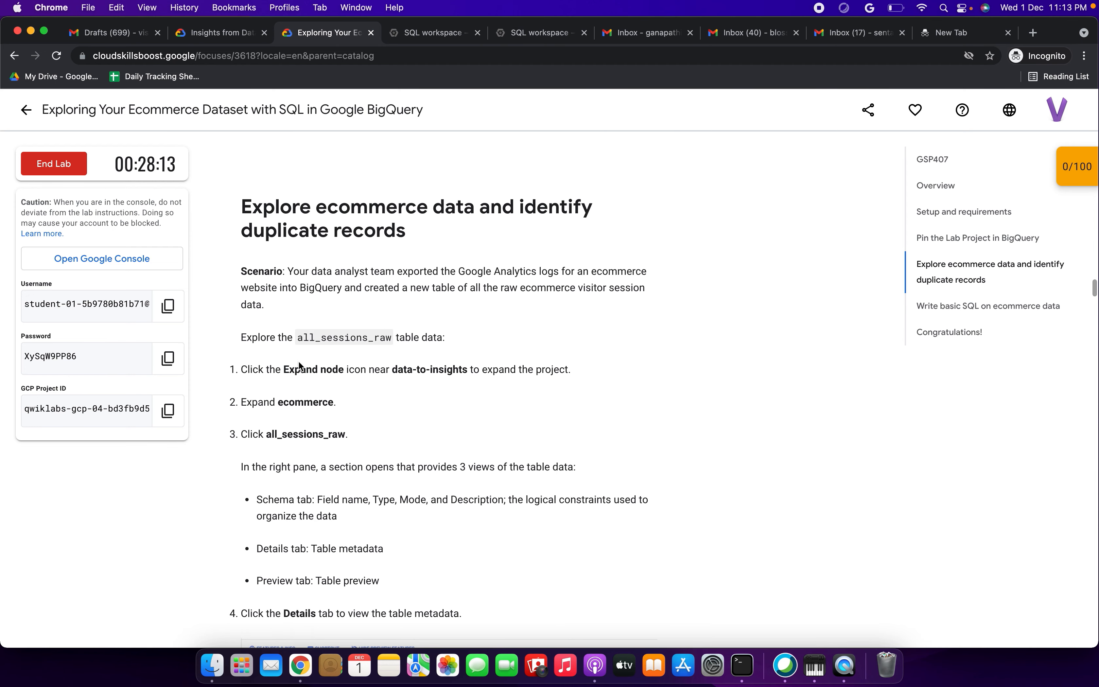
left_click_drag(282, 369, 391, 369)
scroll(393, 375, "down", 3)
left_click_drag(294, 283, 344, 283)
scroll(348, 289, "down", 2)
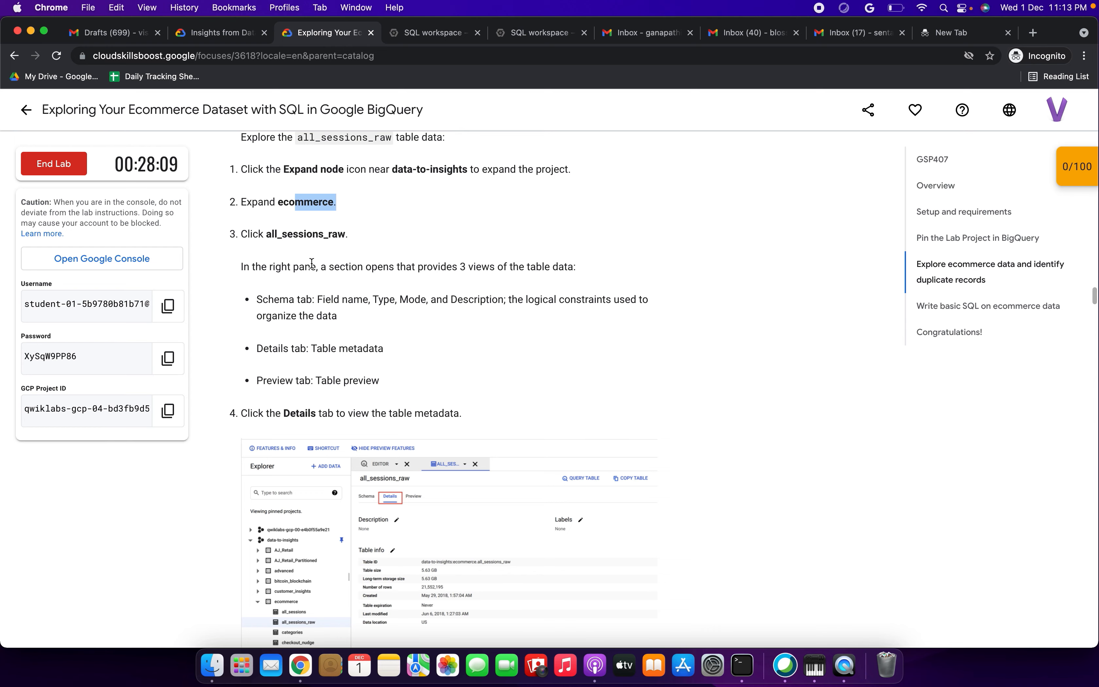
left_click_drag(268, 234, 363, 236)
scroll(379, 238, "down", 5)
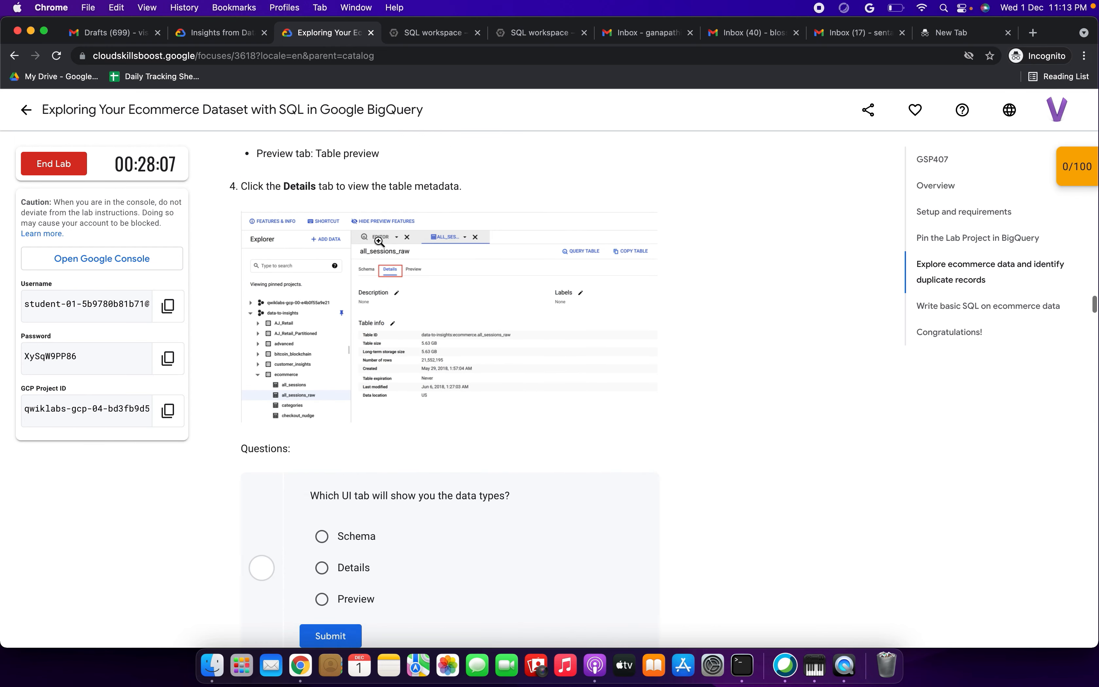
scroll(378, 240, "down", 1)
Step: Dismiss the Welcome to BigQuery message in the SQL workspace and go back to the lab
left_click(429, 31)
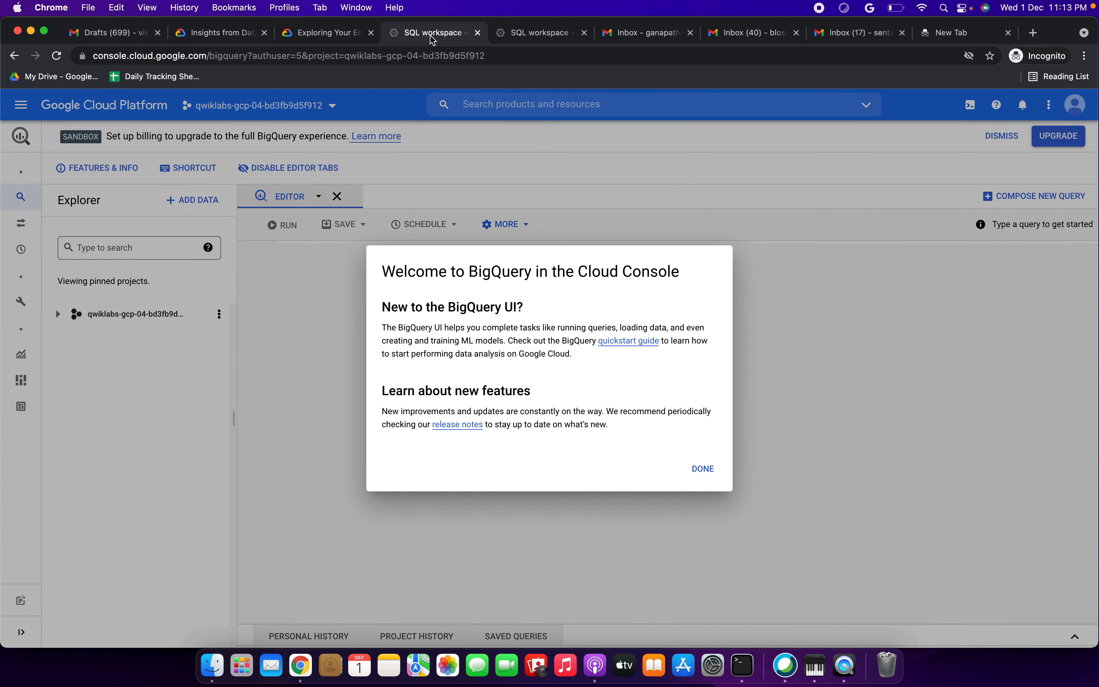
left_click(711, 471)
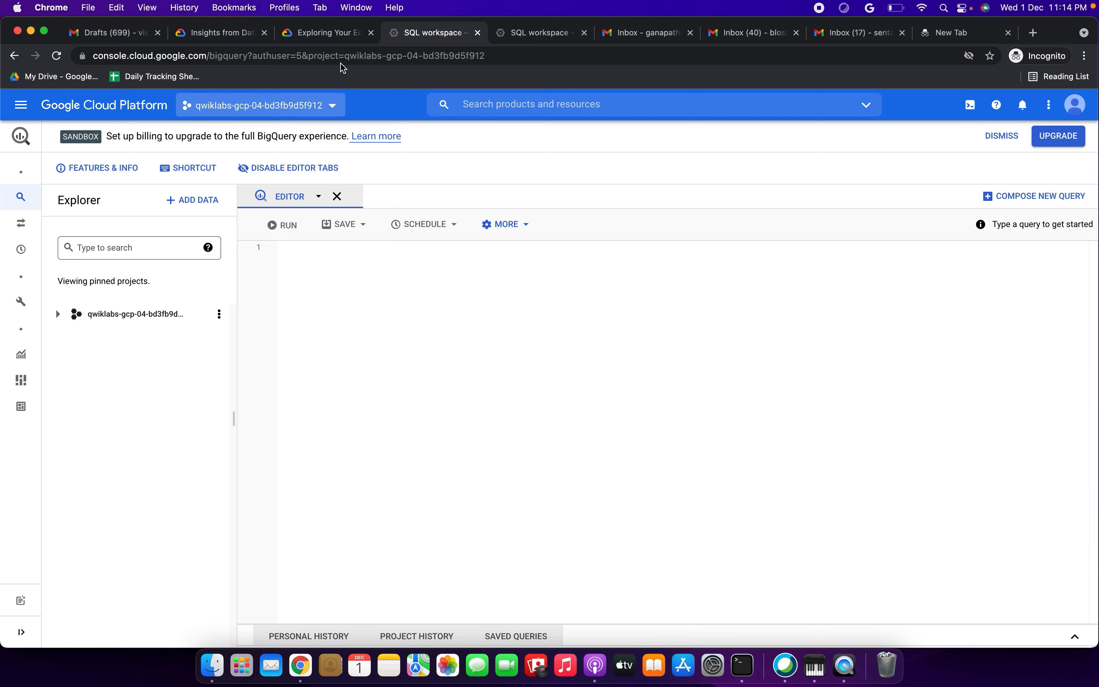
left_click(340, 36)
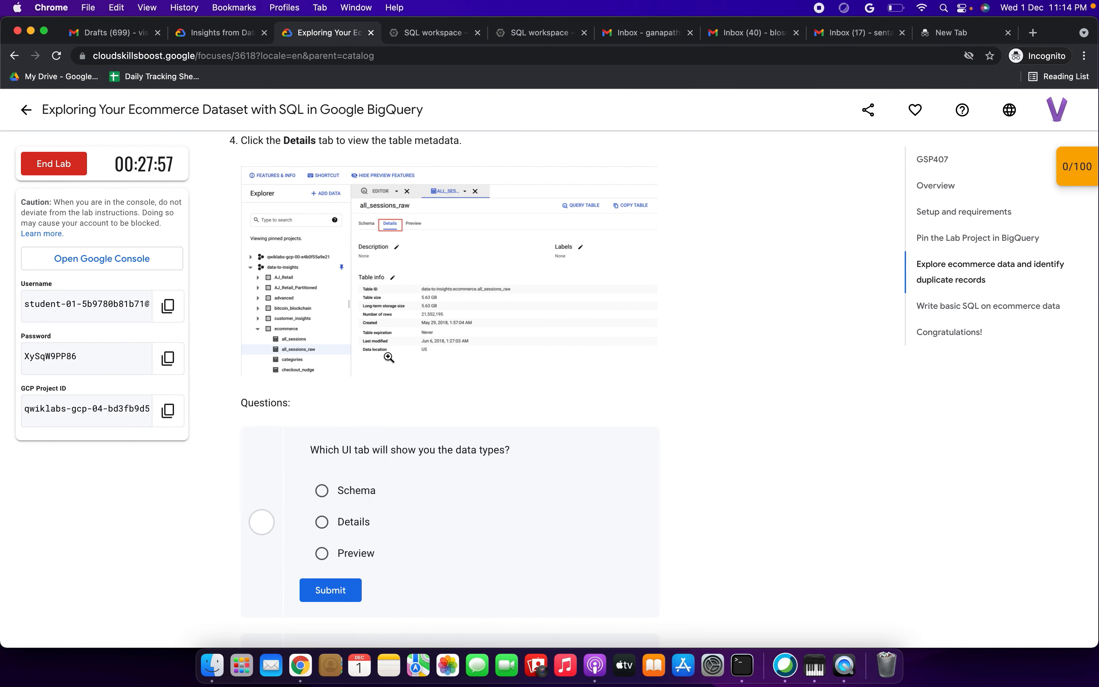
Step: Reread the ecommerce exploration section heading, then return to the BigQuery SQL workspace
scroll(388, 358, "up", 3)
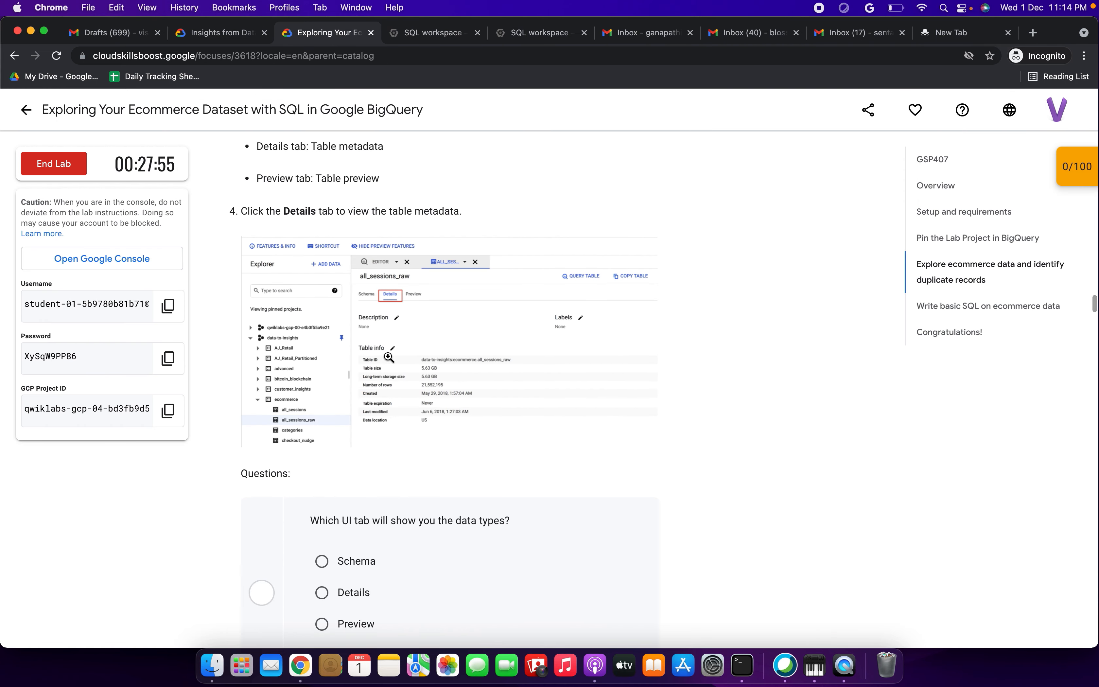
scroll(389, 357, "up", 9)
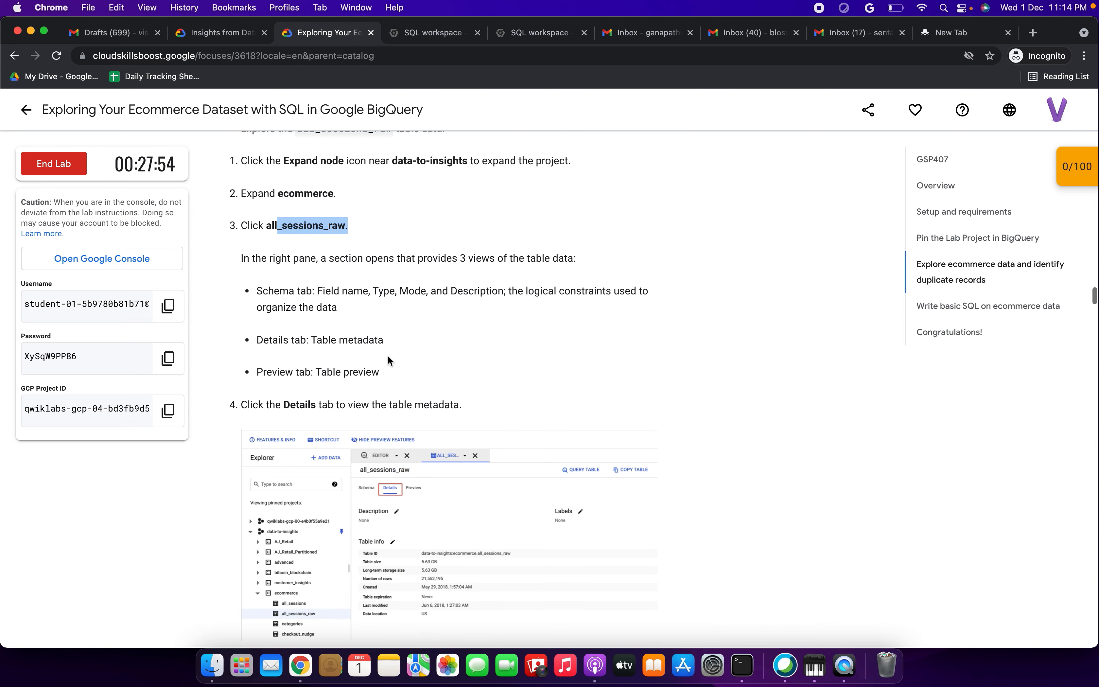
scroll(388, 359, "up", 1)
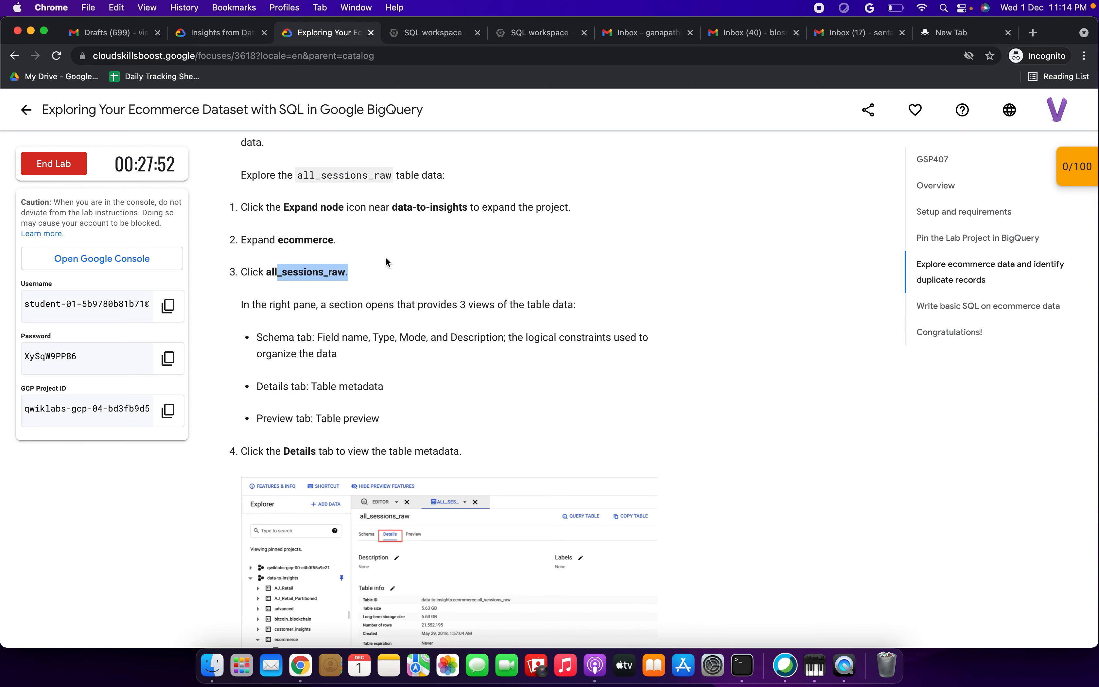
scroll(385, 255, "up", 7)
left_click_drag(355, 200, 451, 224)
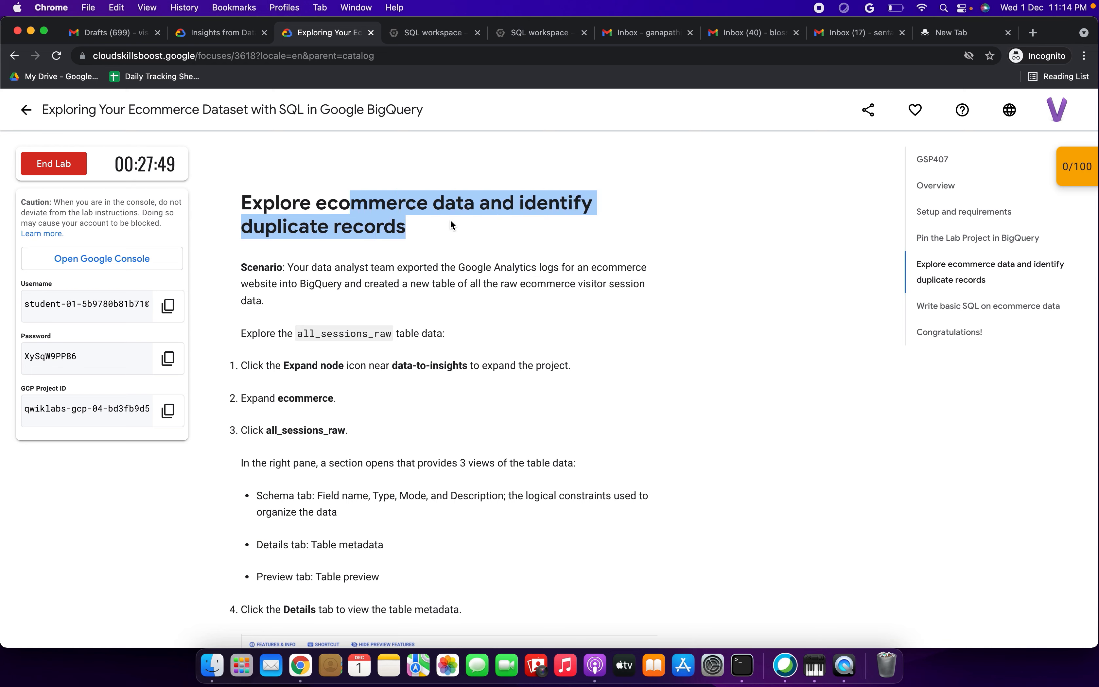
left_click(436, 33)
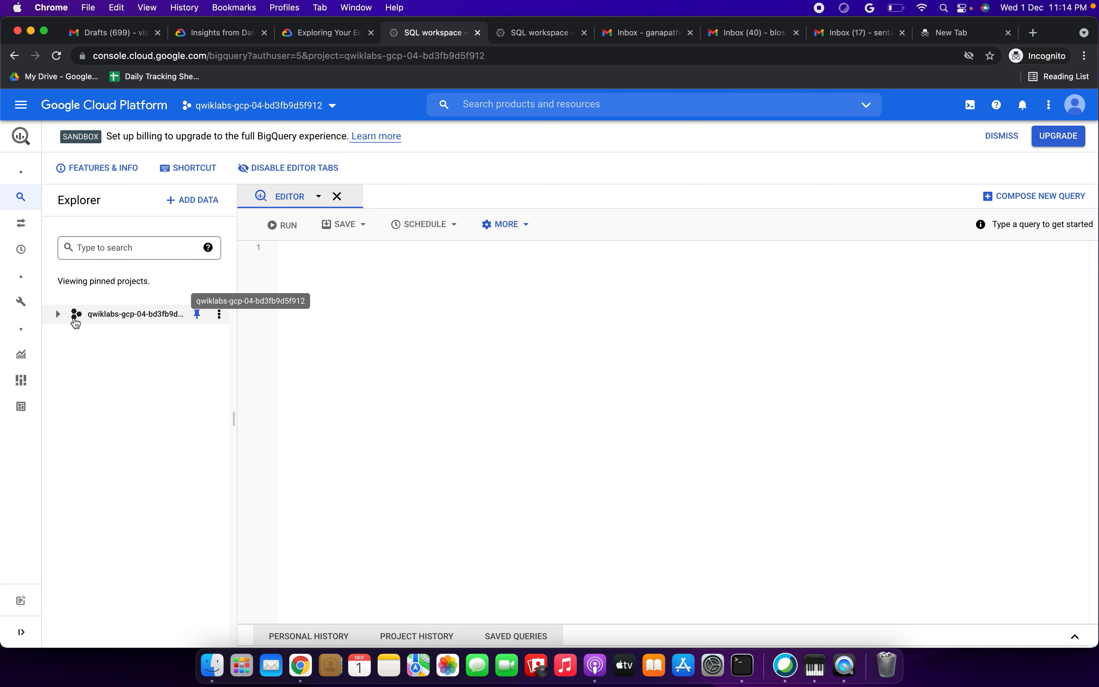
Step: Expand the lab project in the BigQuery Explorer and pin it, then return to the lab page
left_click(59, 314)
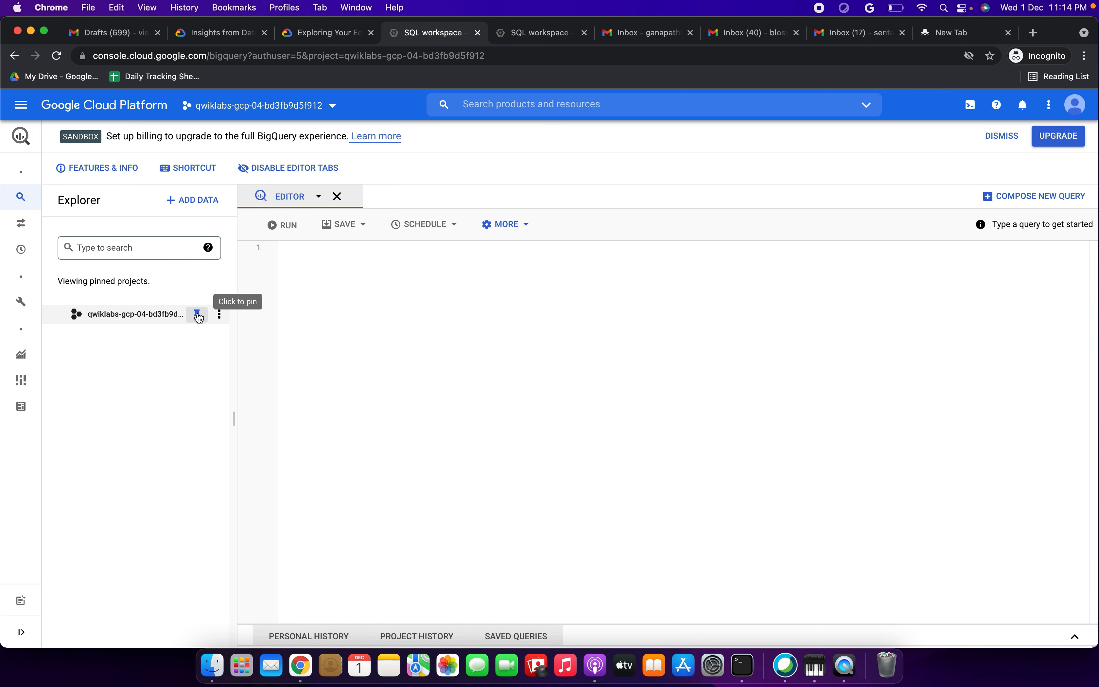
left_click(197, 315)
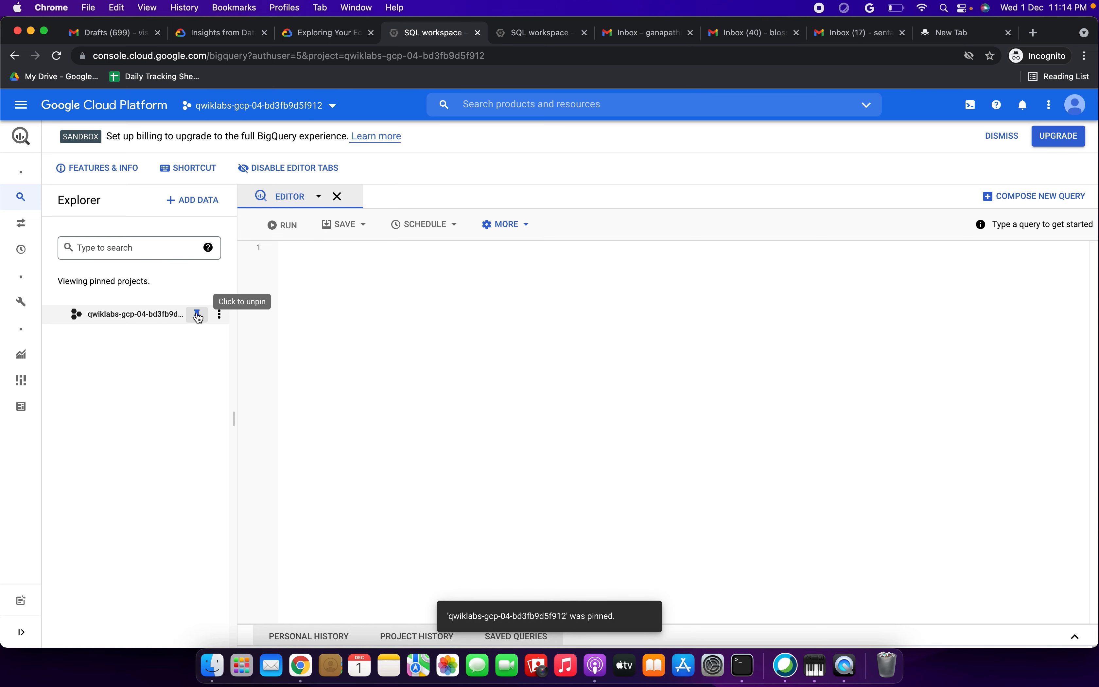
left_click(329, 30)
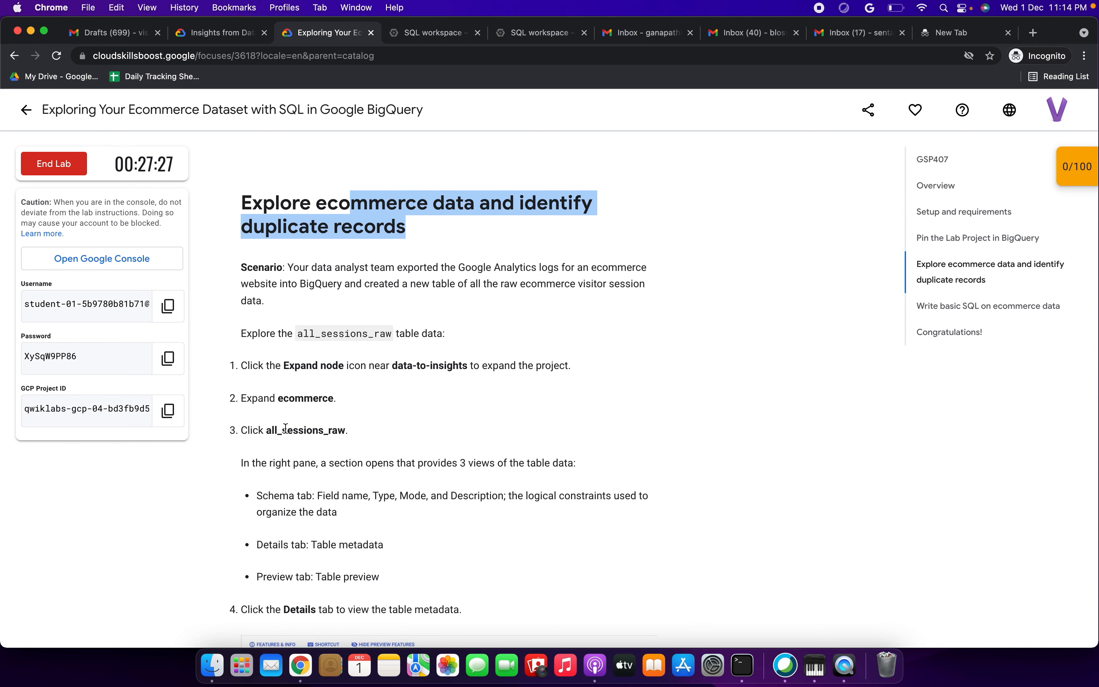
Step: Review the 'Pin the Lab Project' steps, then bring up the second SQL workspace with product-views results
scroll(285, 428, "up", 10)
scroll(286, 428, "up", 3)
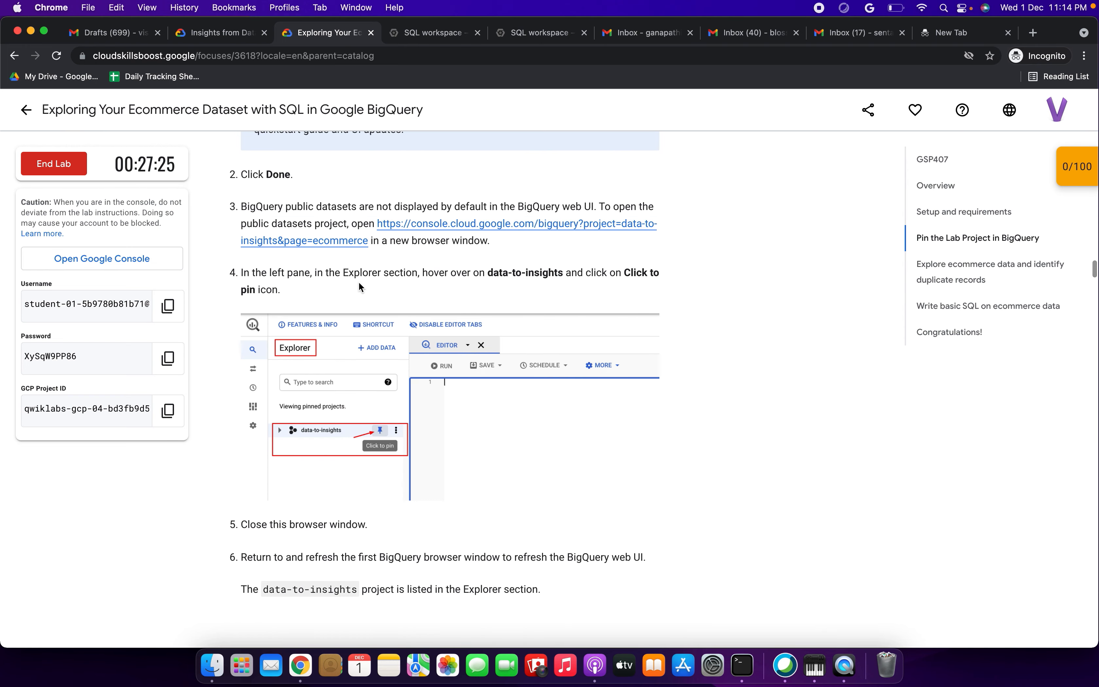
scroll(374, 275, "up", 4)
left_click_drag(274, 349, 388, 349)
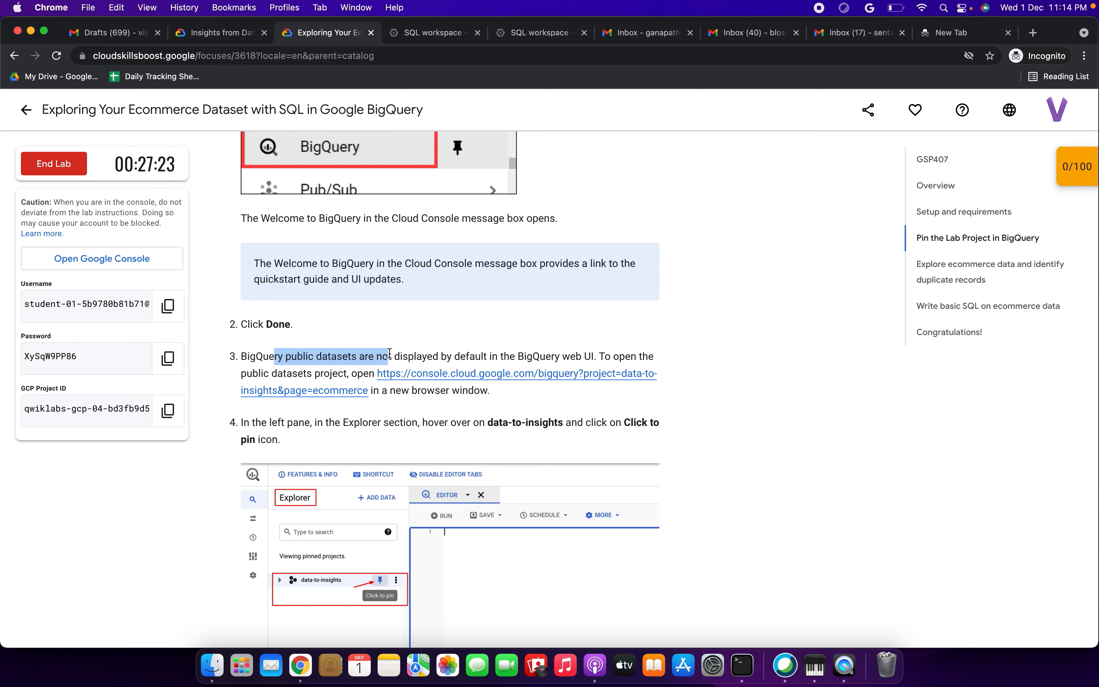
scroll(389, 357, "down", 3)
left_click_drag(494, 317, 592, 318)
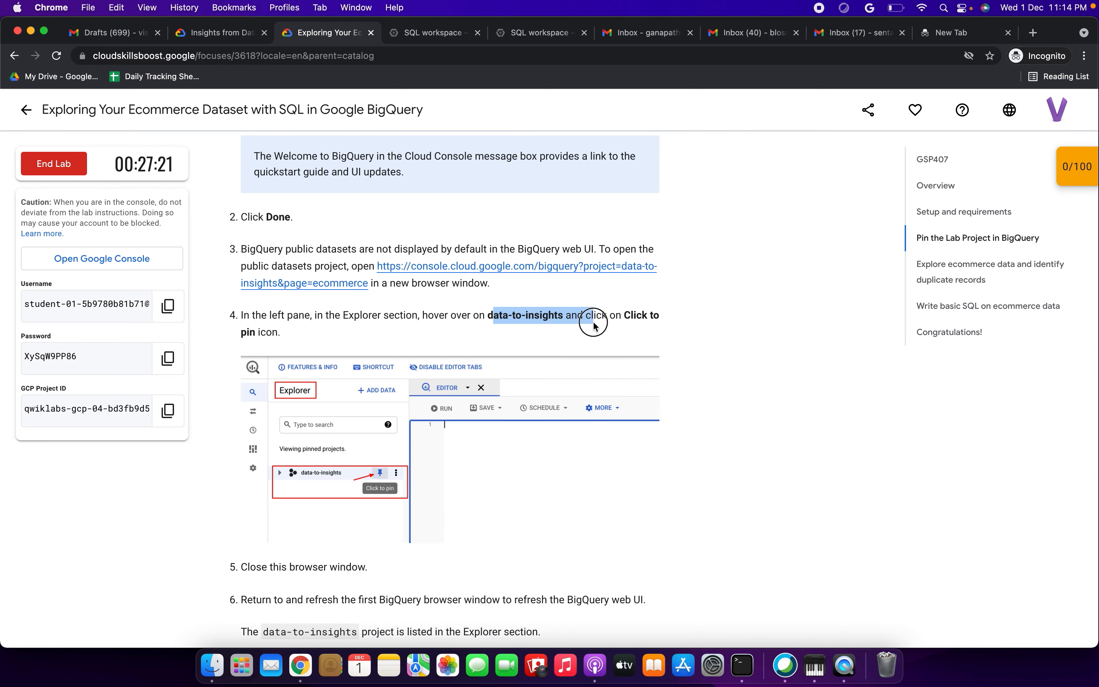
scroll(468, 350, "down", 3)
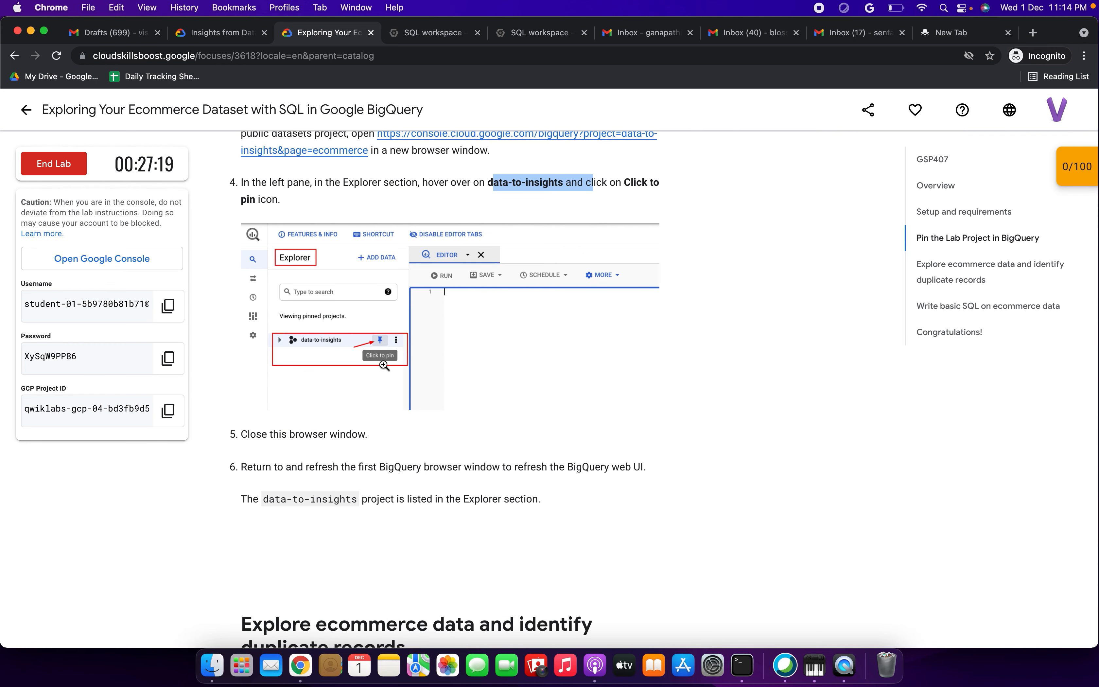
scroll(382, 364, "down", 5)
left_click_drag(299, 211, 445, 348)
scroll(445, 348, "down", 3)
left_click_drag(299, 331, 398, 348)
scroll(398, 349, "down", 2)
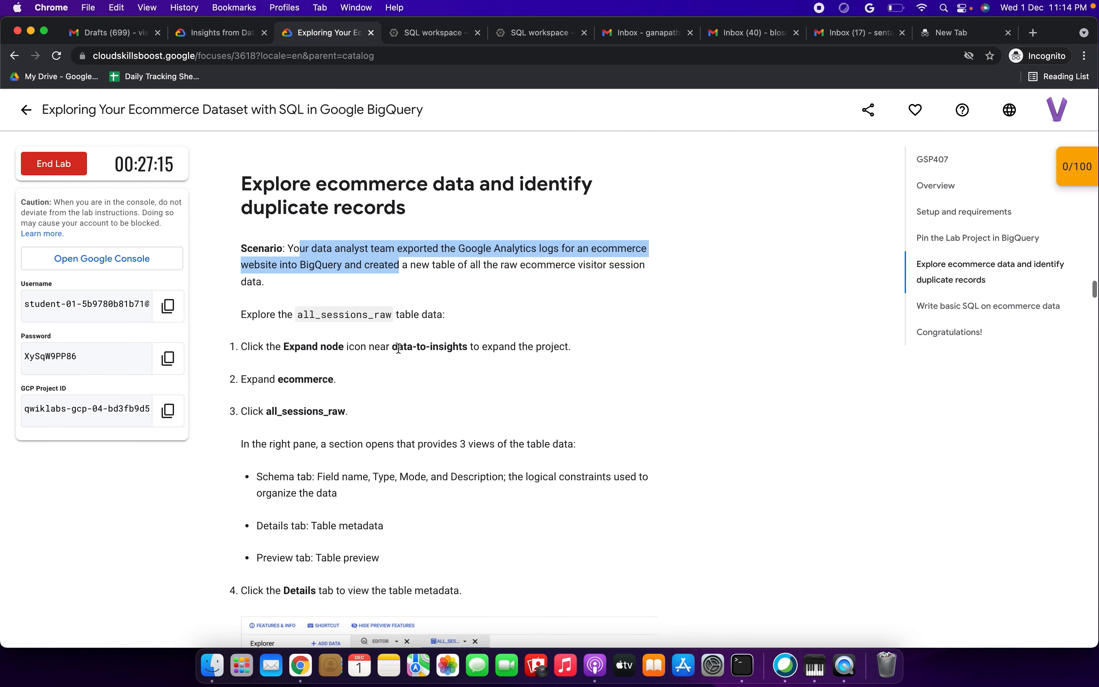
left_click(455, 41)
left_click(546, 38)
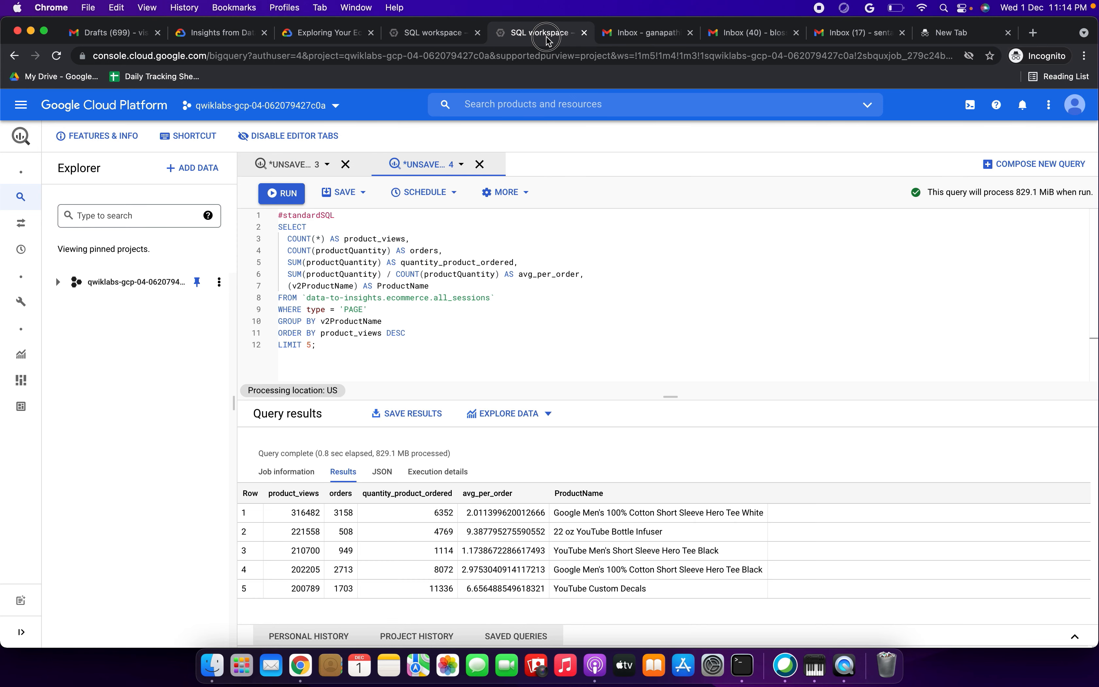
Step: Close the extra SQL workspace without saving its old query and return to the lab steps
left_click(585, 33)
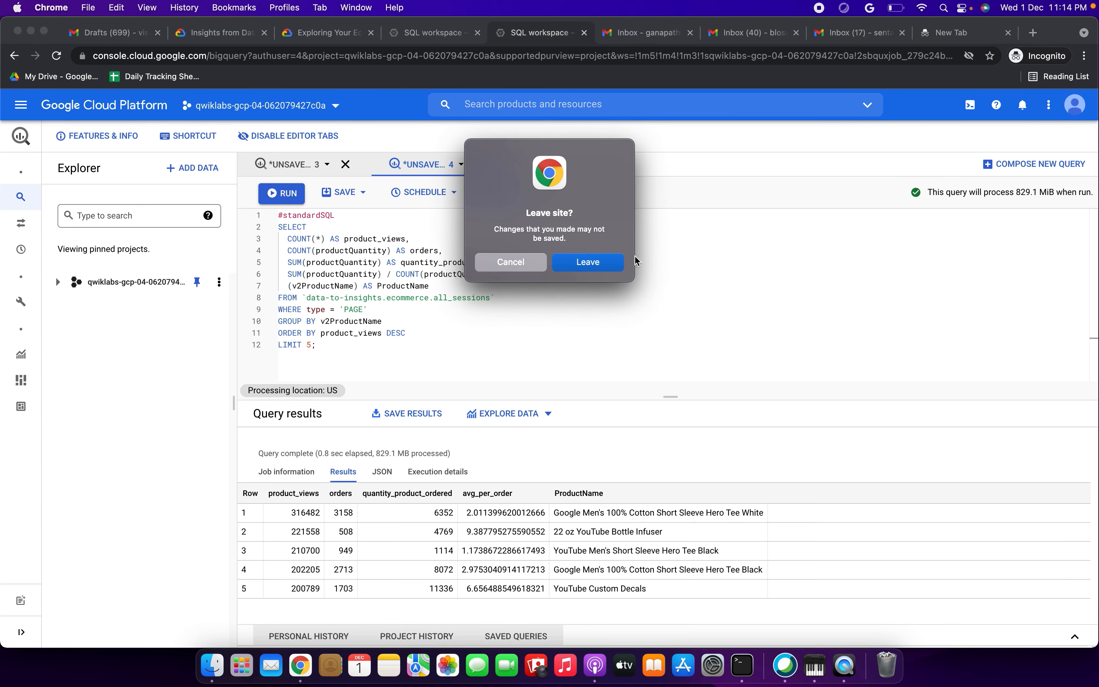
left_click(607, 261)
left_click(481, 30)
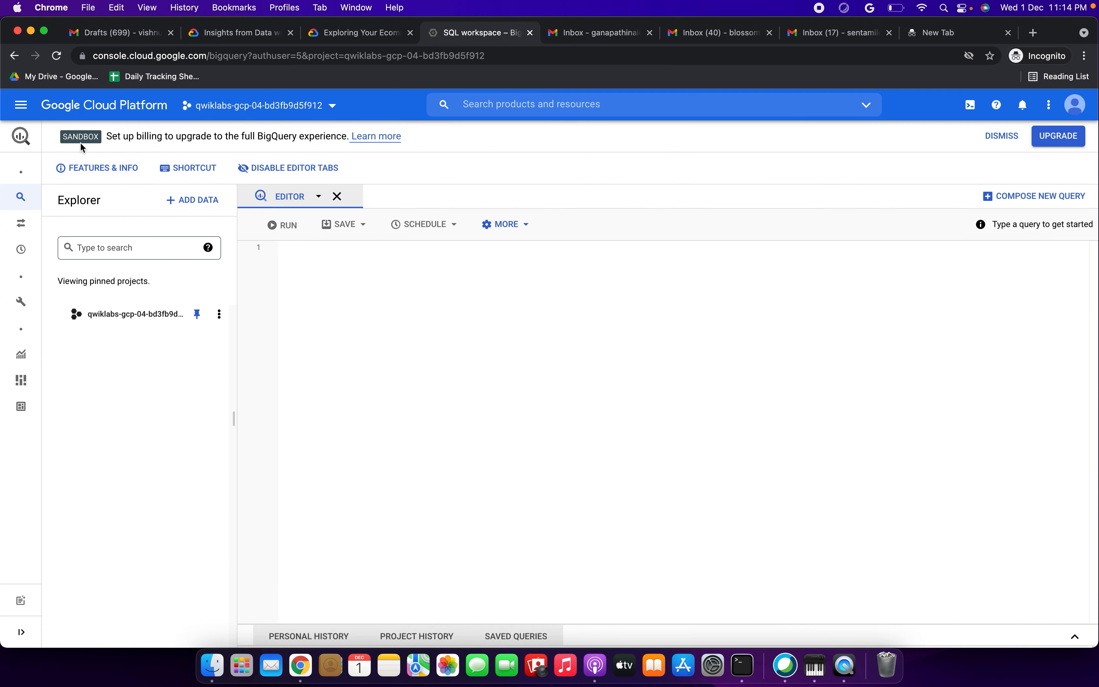
left_click(360, 37)
Step: Answer the data-types quiz question with Schema
scroll(328, 328, "down", 3)
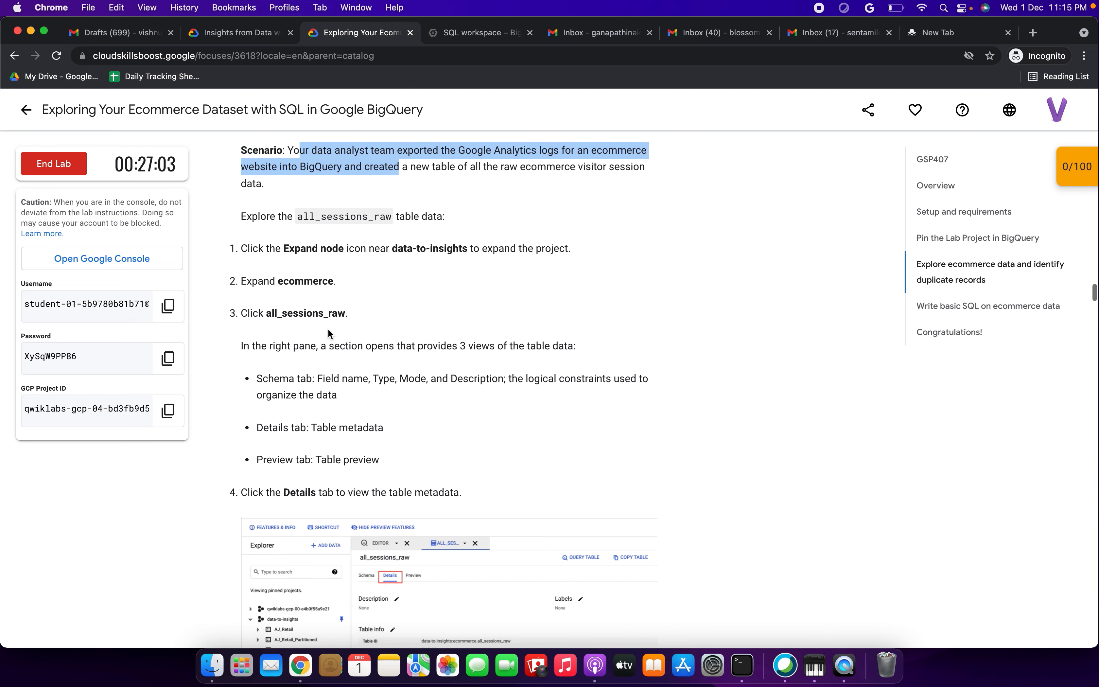
left_click_drag(283, 247, 448, 348)
scroll(436, 309, "down", 2)
left_click(395, 309)
scroll(448, 348, "down", 3)
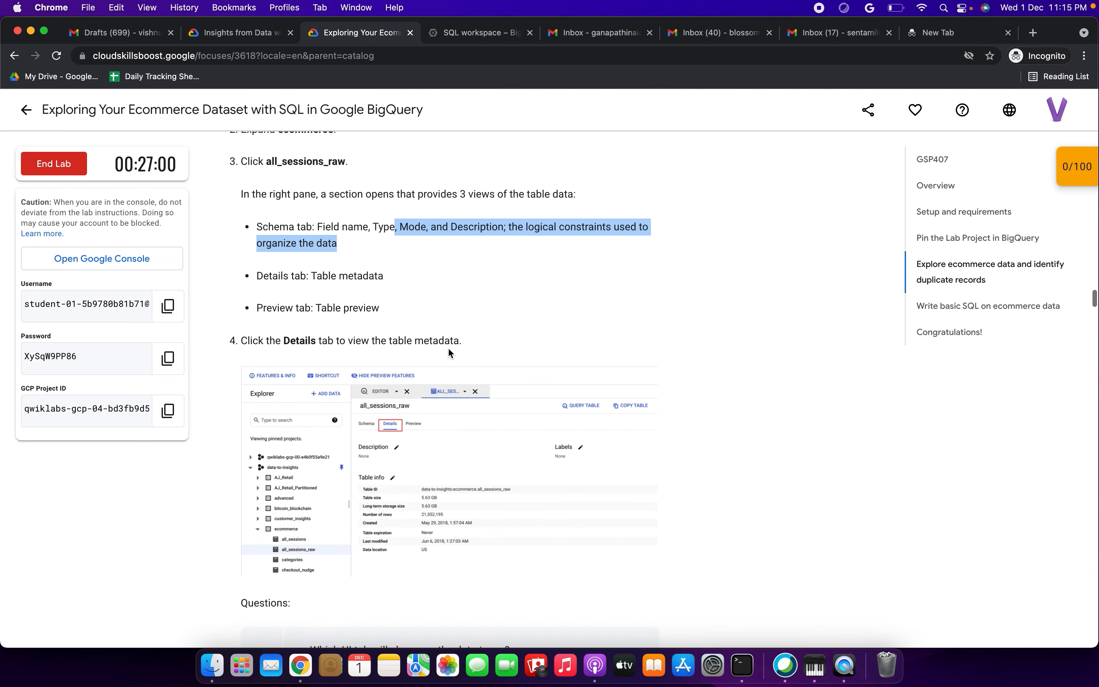
left_click_drag(276, 340, 397, 340)
scroll(396, 340, "down", 2)
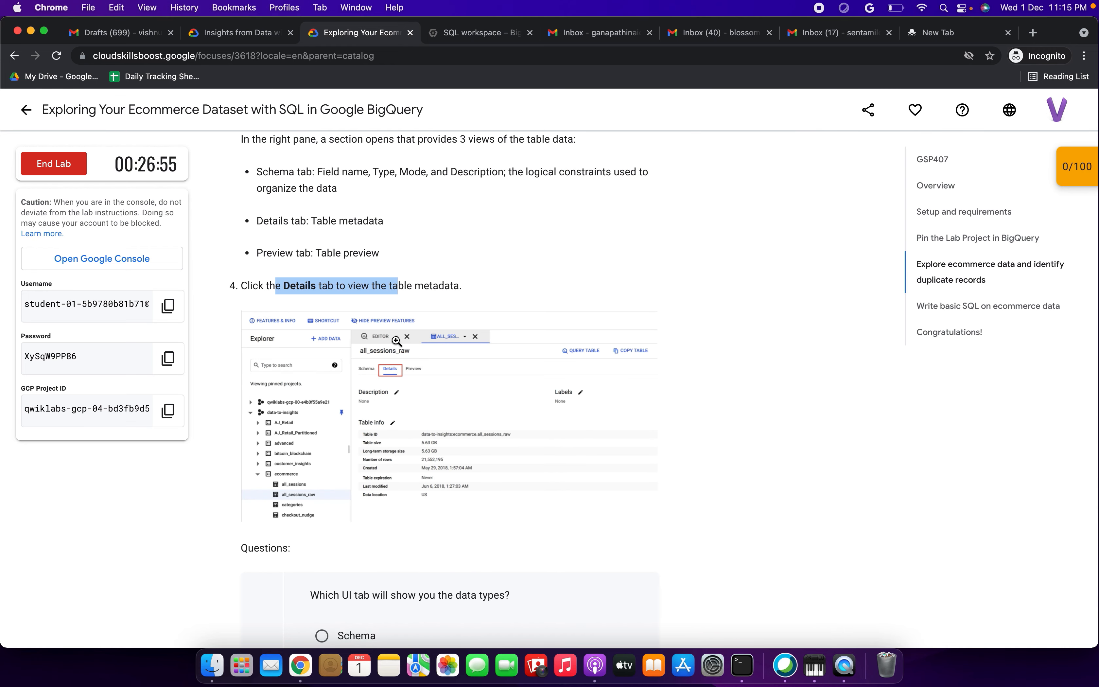
scroll(380, 240, "up", 5)
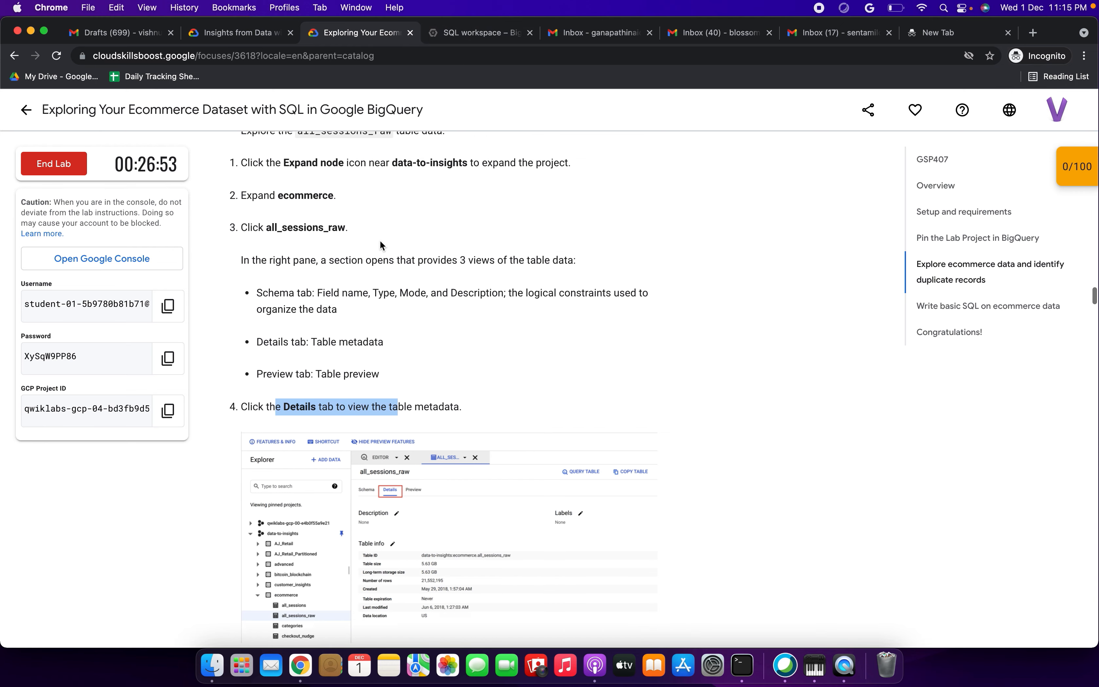
scroll(413, 243, "down", 10)
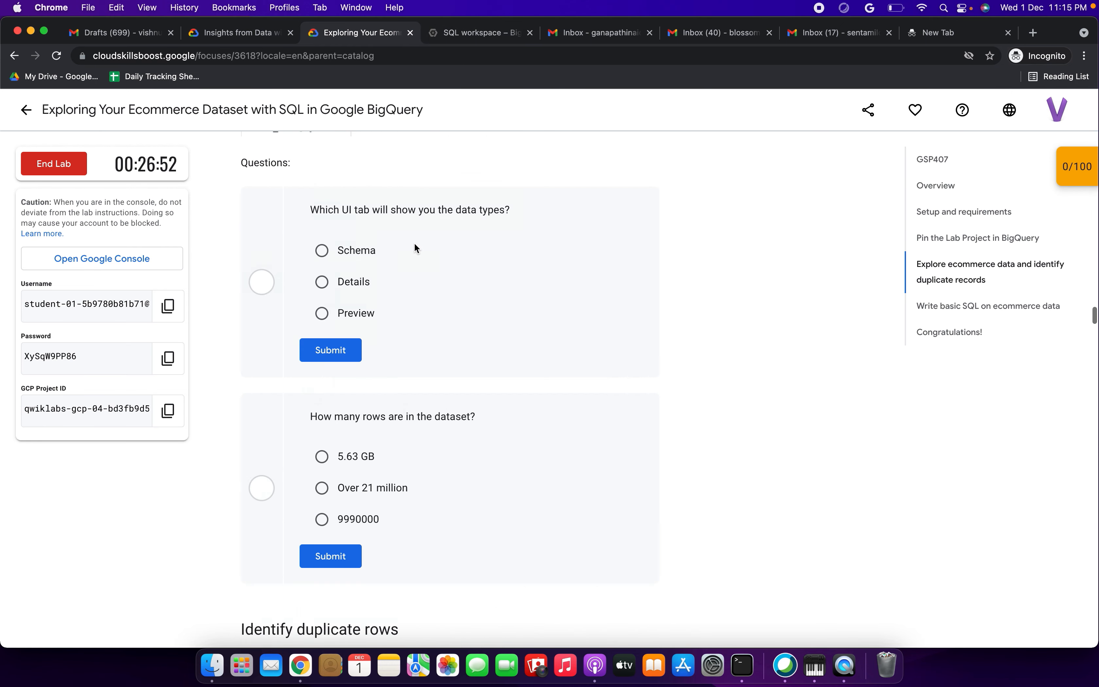
scroll(414, 243, "up", 2)
left_click(321, 246)
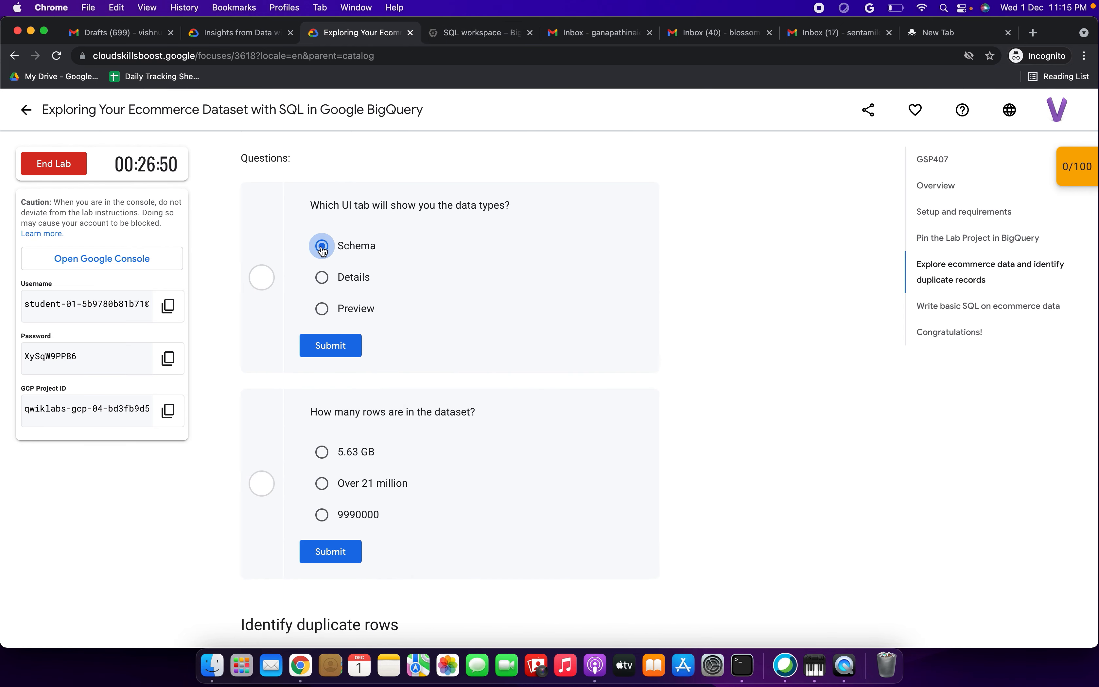
left_click(338, 346)
Step: Answer the table row-count question with 'Over 21 million'
scroll(338, 346, "down", 2)
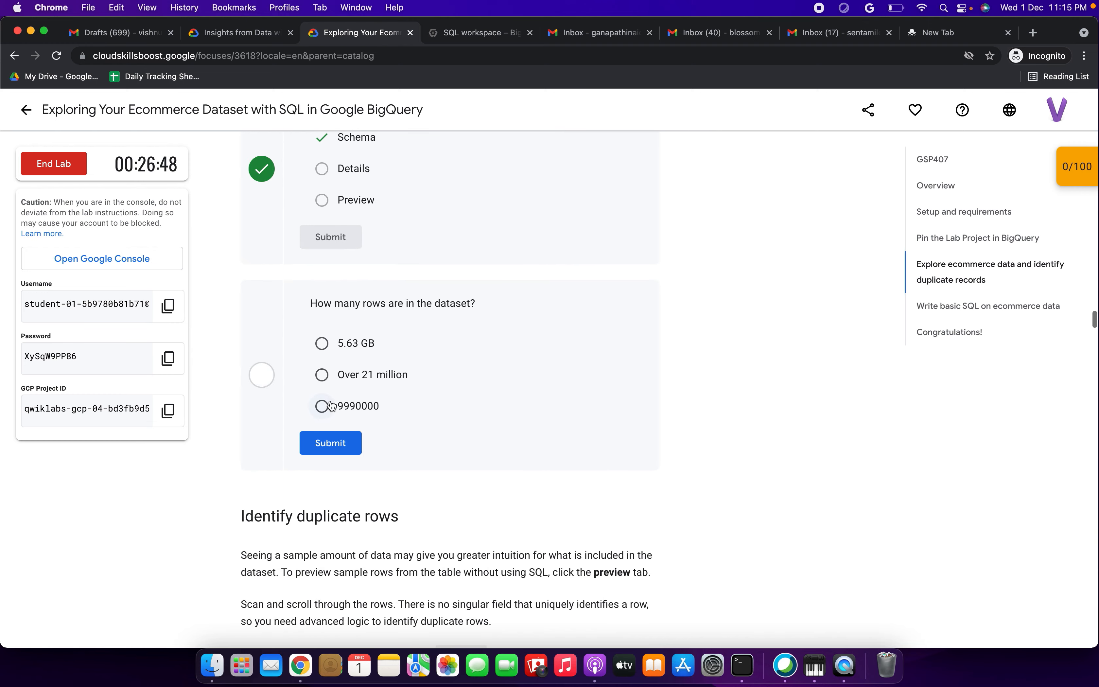
left_click(321, 375)
left_click(328, 437)
Step: Copy the duplicate-rows query from the lab instructions
scroll(328, 437, "down", 6)
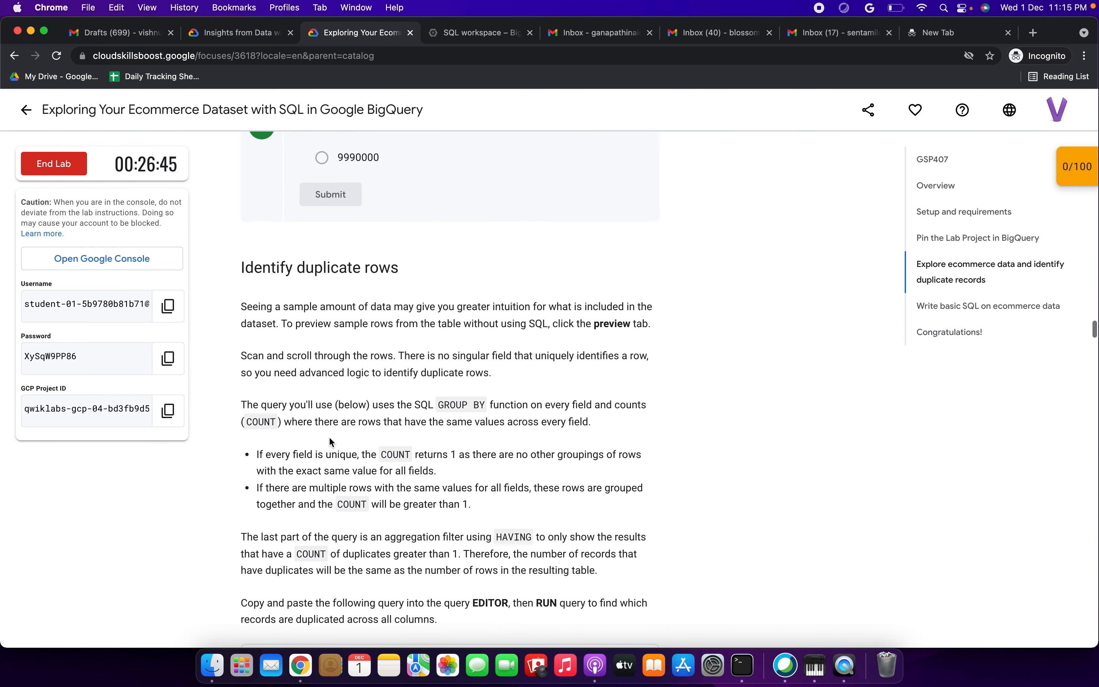
scroll(329, 436, "down", 8)
left_click_drag(336, 321, 412, 320)
scroll(413, 320, "up", 4)
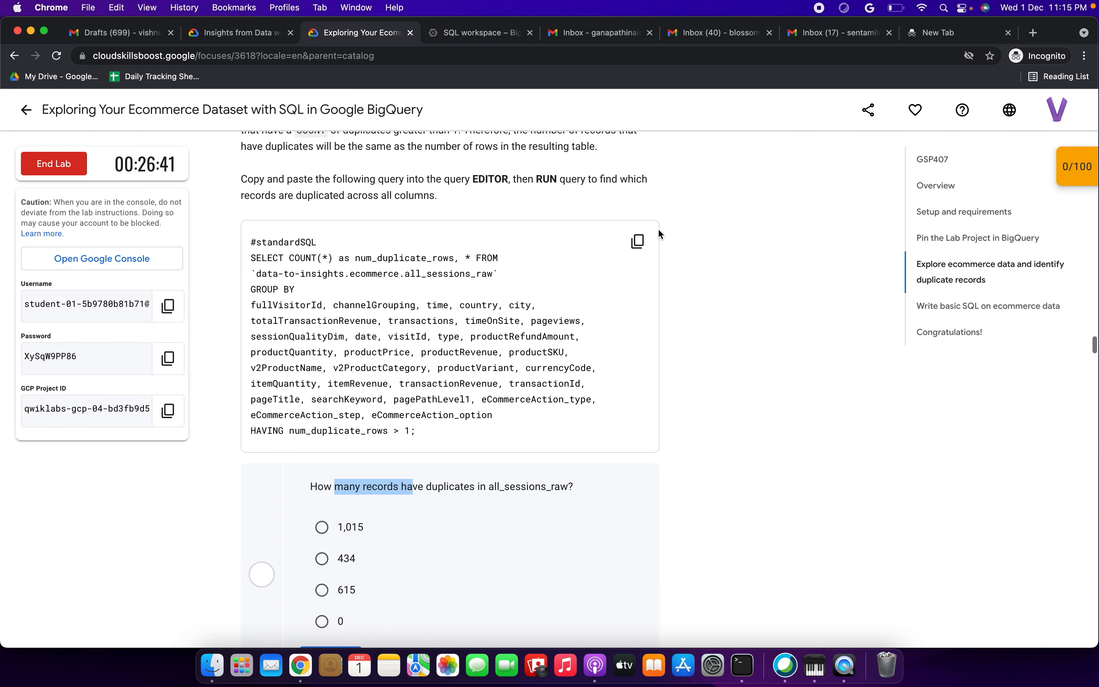
left_click(637, 242)
Step: Paste the duplicate-rows query into the BigQuery editor and run it
left_click(458, 36)
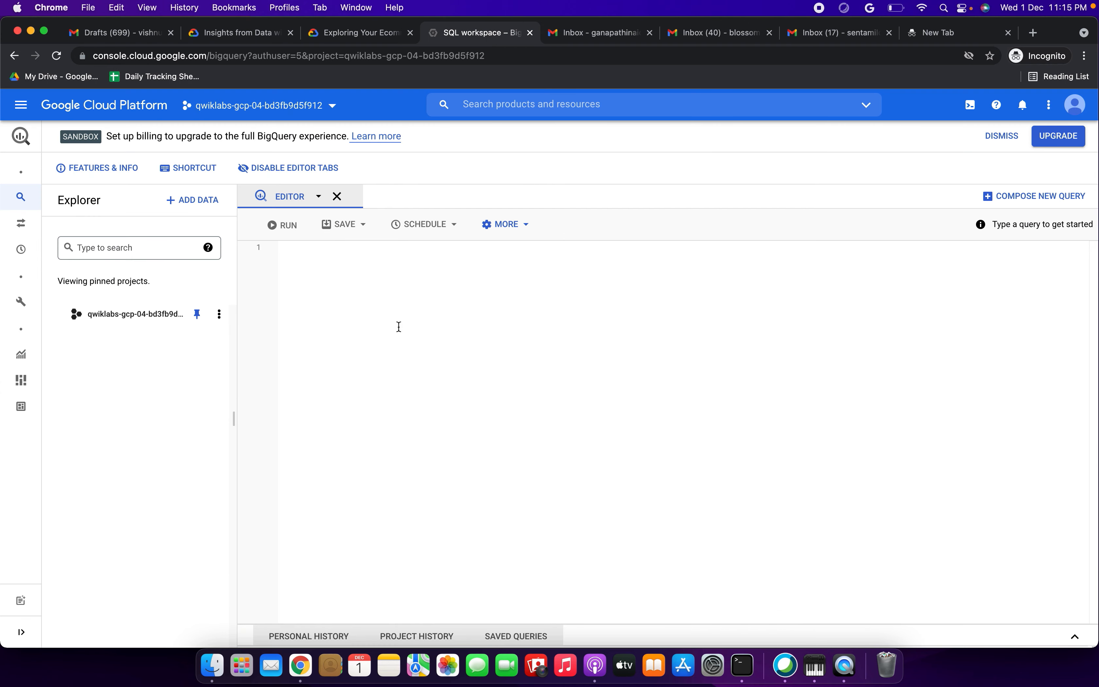
key("super+v")
left_click(290, 224)
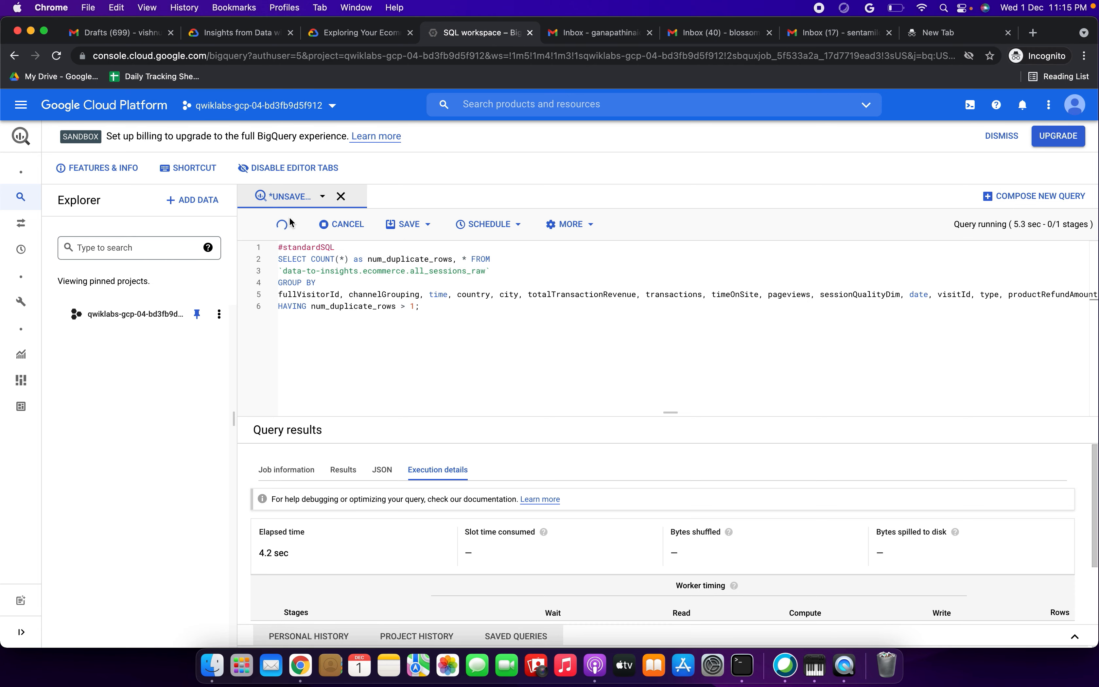
scroll(449, 500, "down", 2)
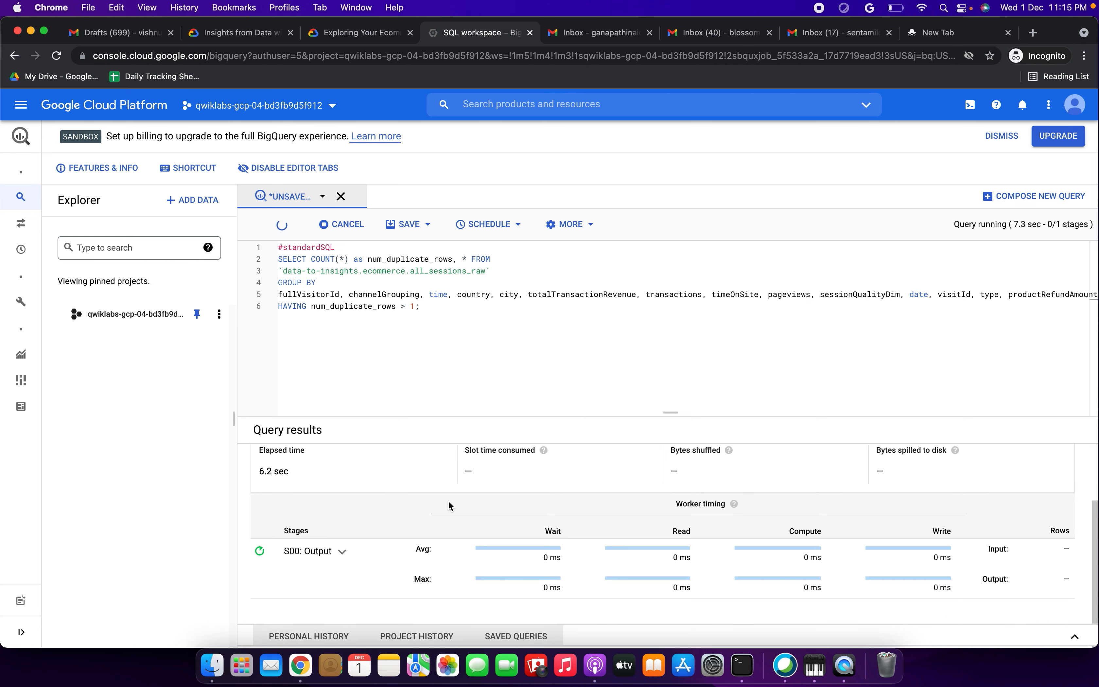
scroll(448, 500, "up", 2)
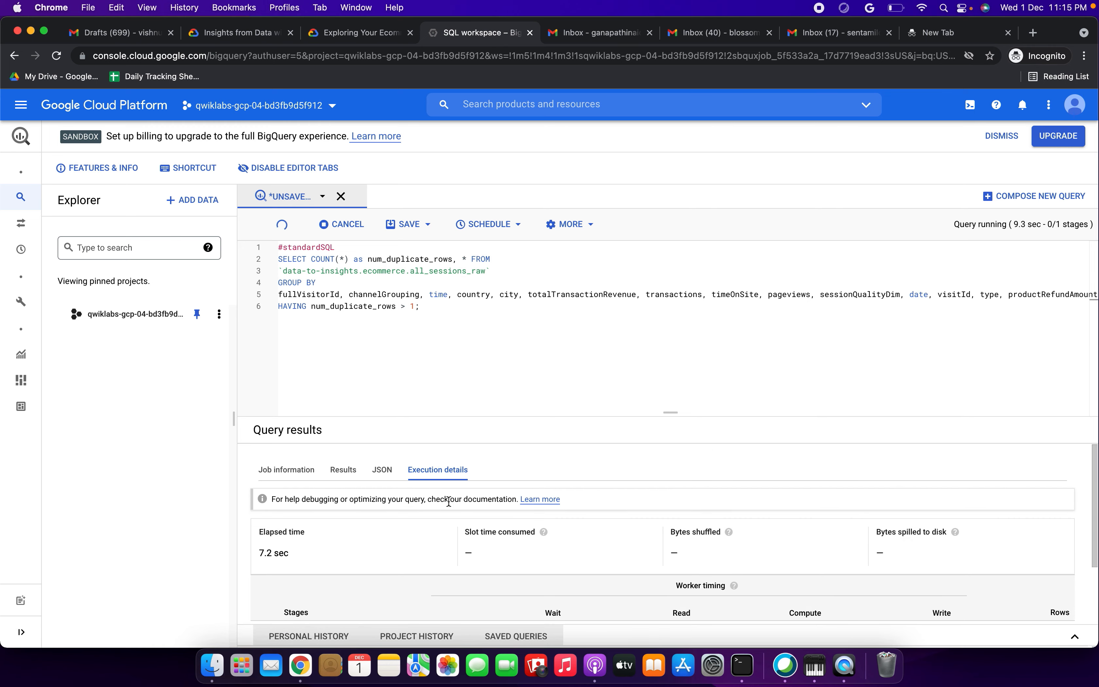
Step: Read the lab question, then confirm the results total 615 rows
left_click(363, 33)
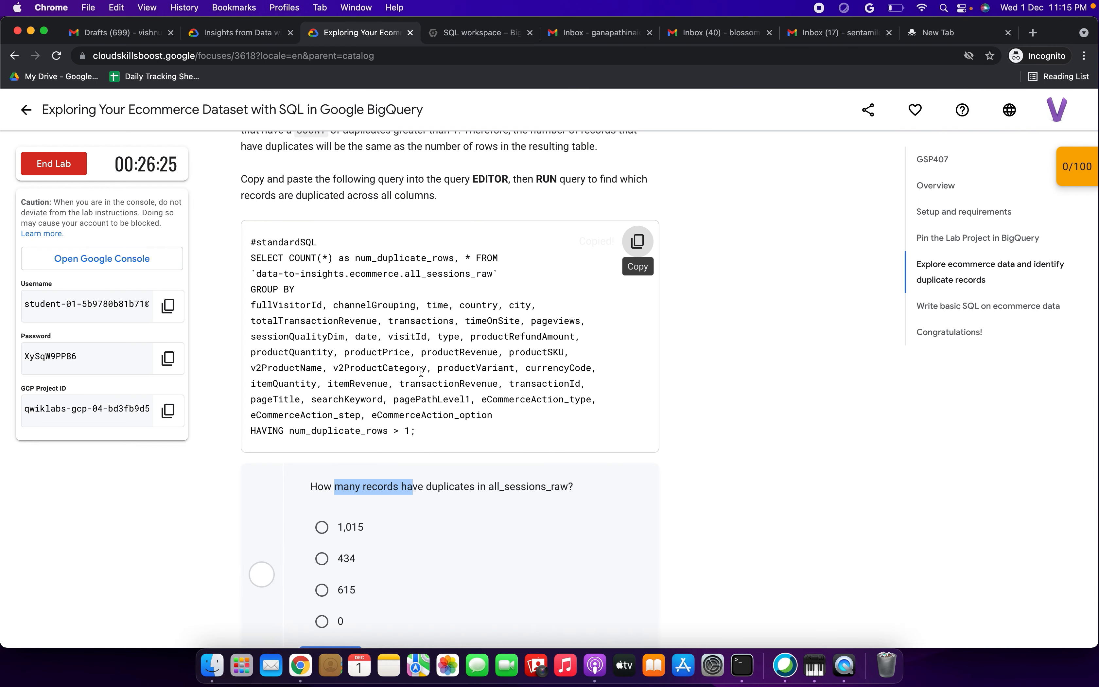
scroll(420, 372, "up", 3)
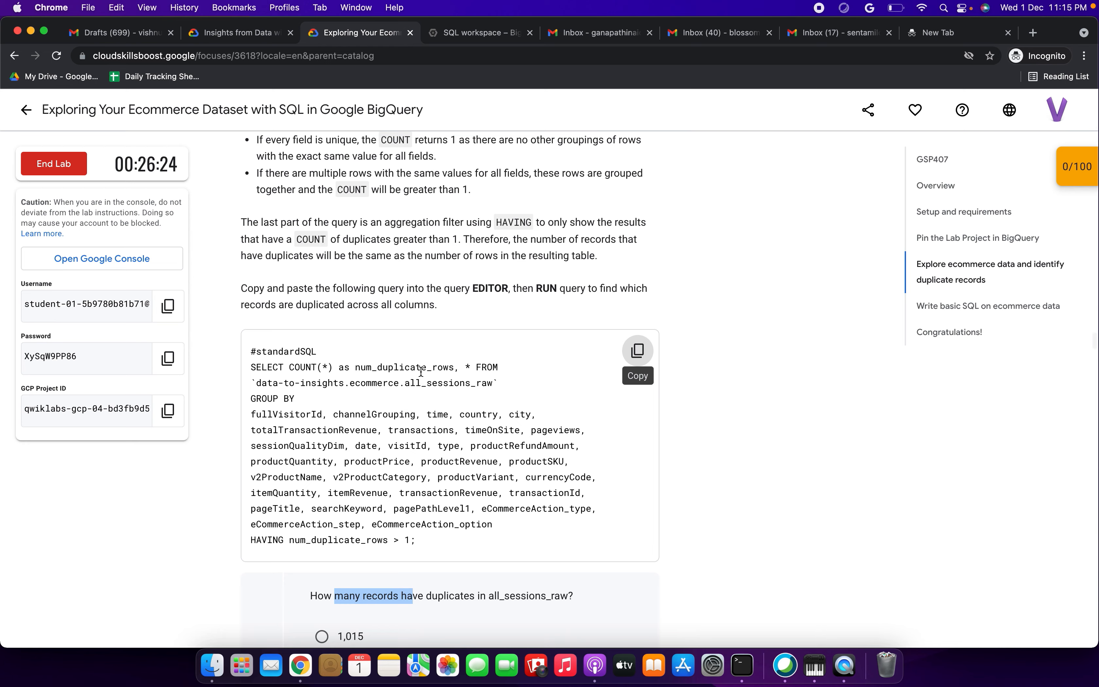
scroll(421, 372, "down", 5)
left_click(448, 399)
left_click_drag(448, 398, 494, 396)
scroll(494, 396, "down", 1)
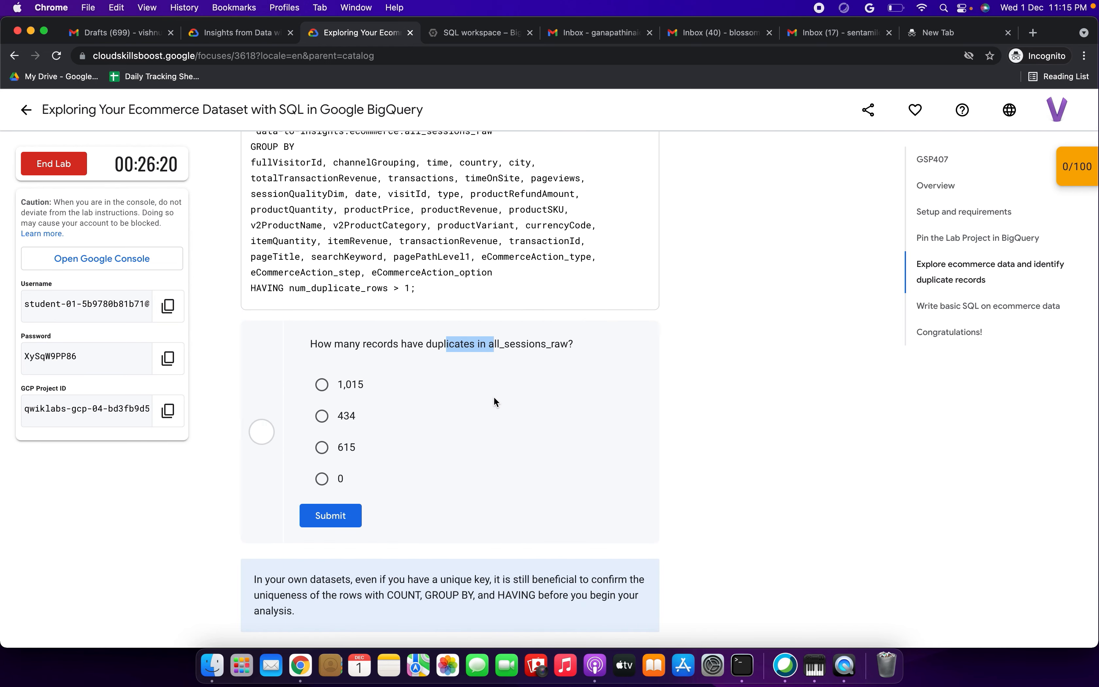
left_click(474, 38)
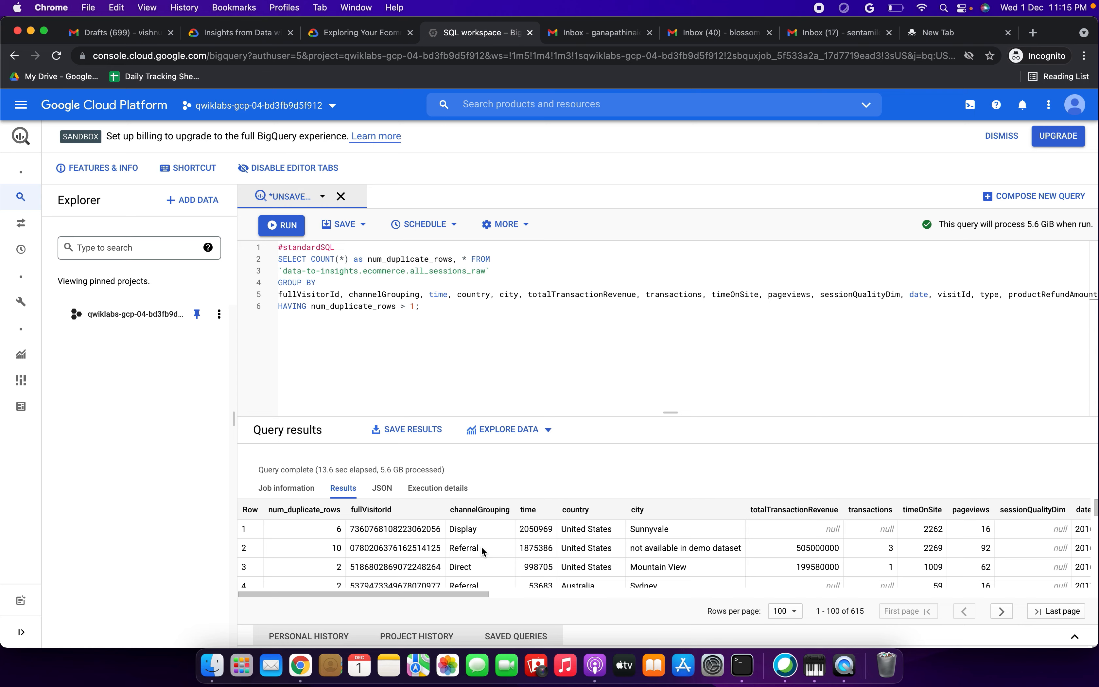
scroll(481, 546, "right", 5)
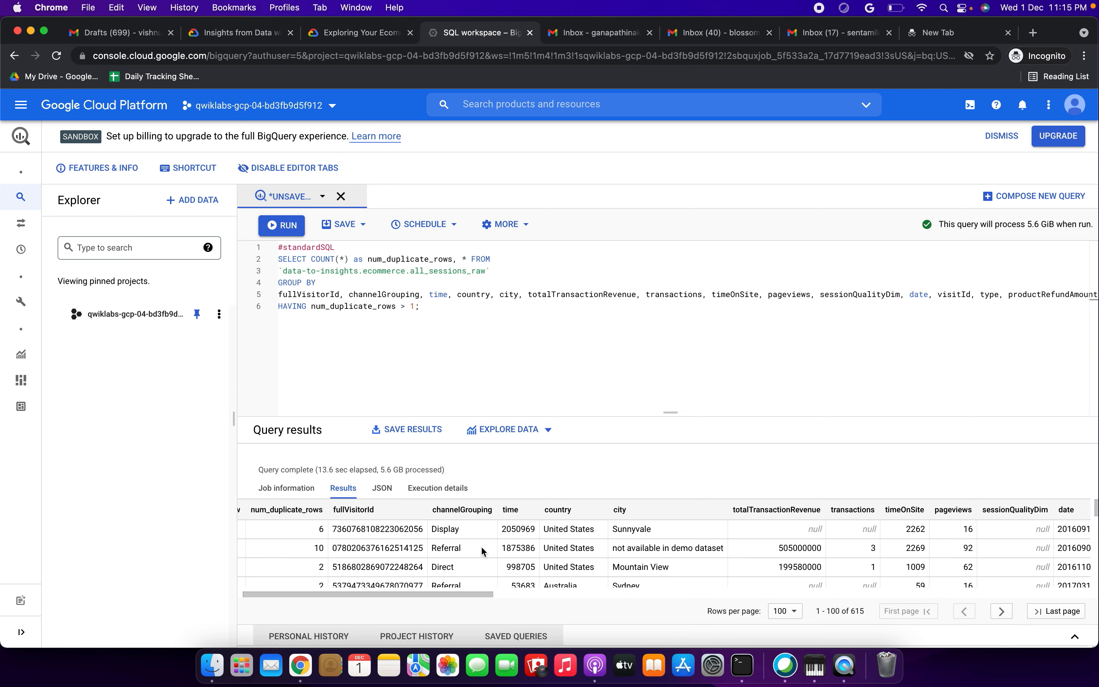
scroll(481, 546, "right", 5)
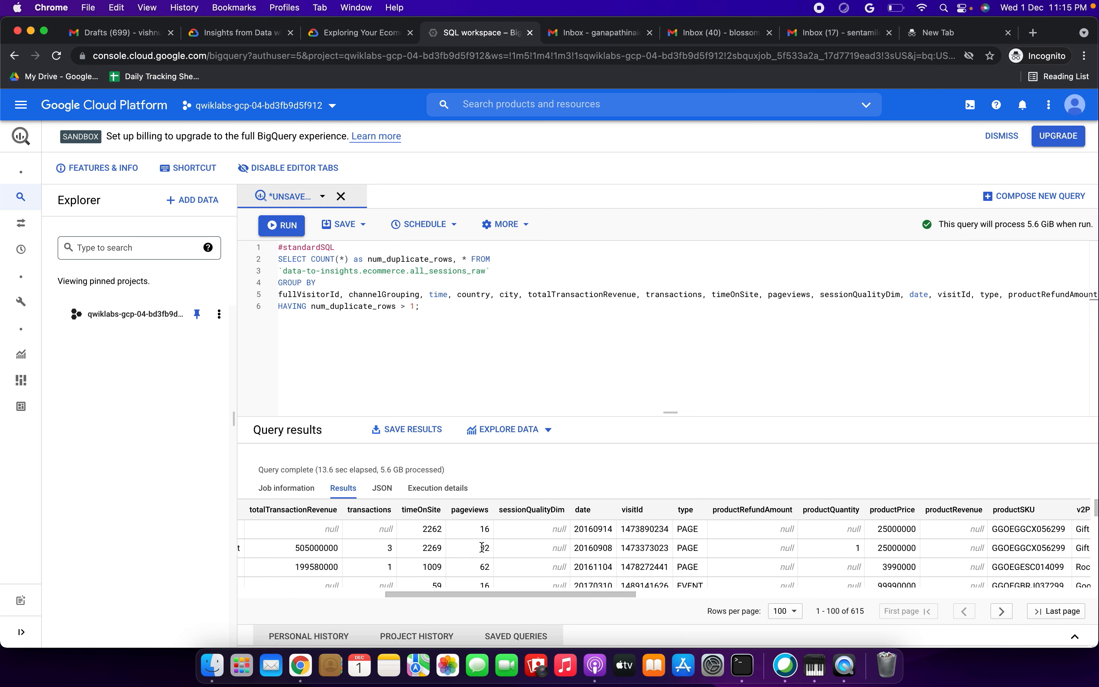
scroll(481, 546, "left", 15)
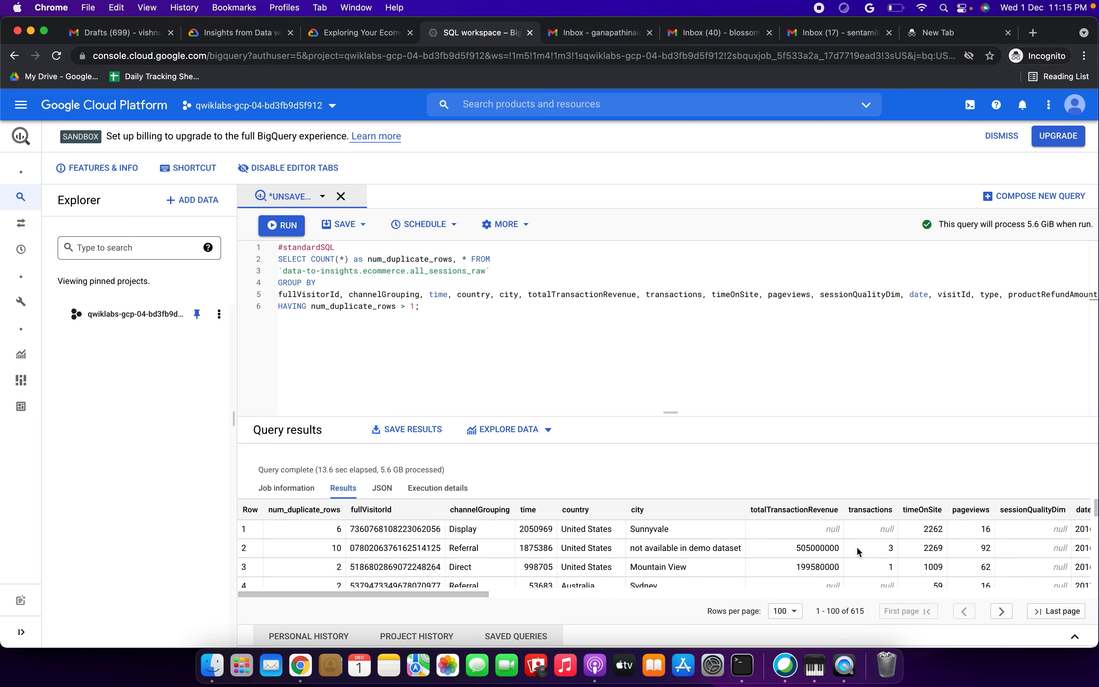
left_click_drag(853, 611, 871, 611)
Step: Answer the duplicates question with 615 and pass Check my progress, reaching 30/100
left_click(373, 35)
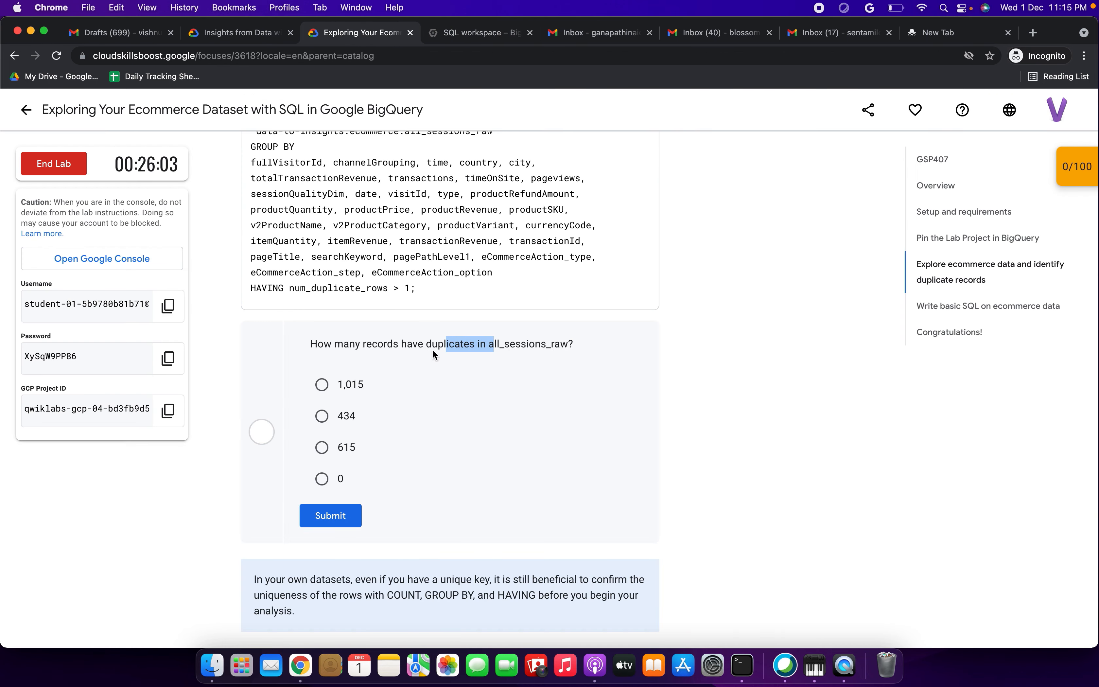
left_click(330, 460)
left_click(334, 513)
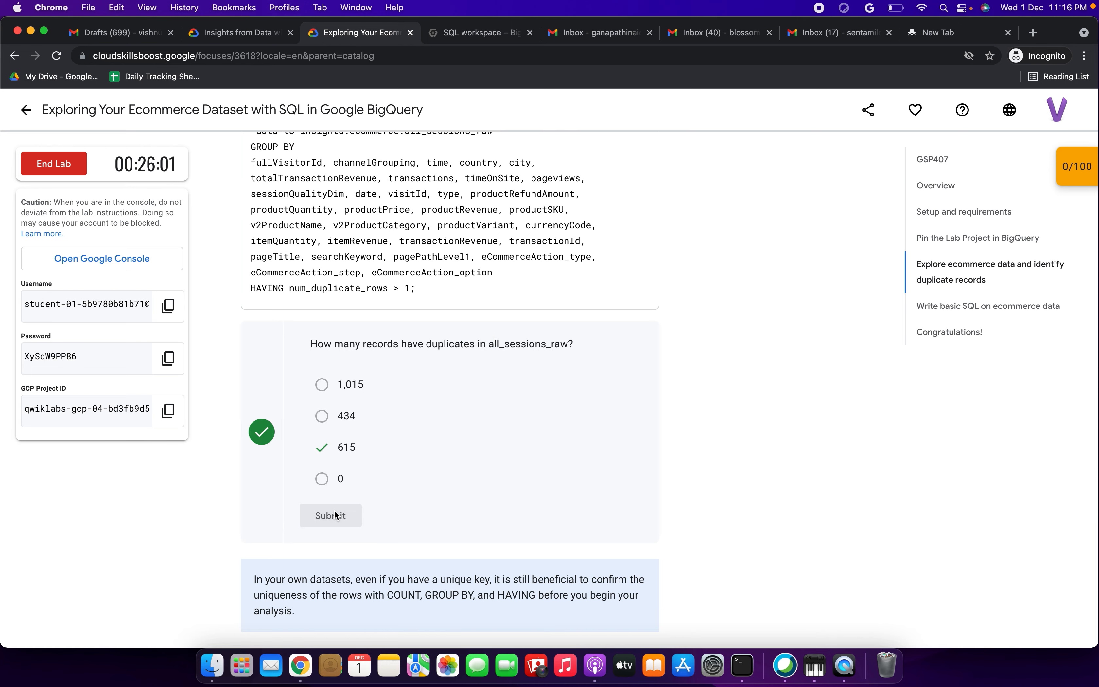
scroll(334, 513, "down", 7)
left_click(370, 383)
Step: Replace the editor contents with the all_sessions duplicate-check query and run it
scroll(373, 464, "down", 5)
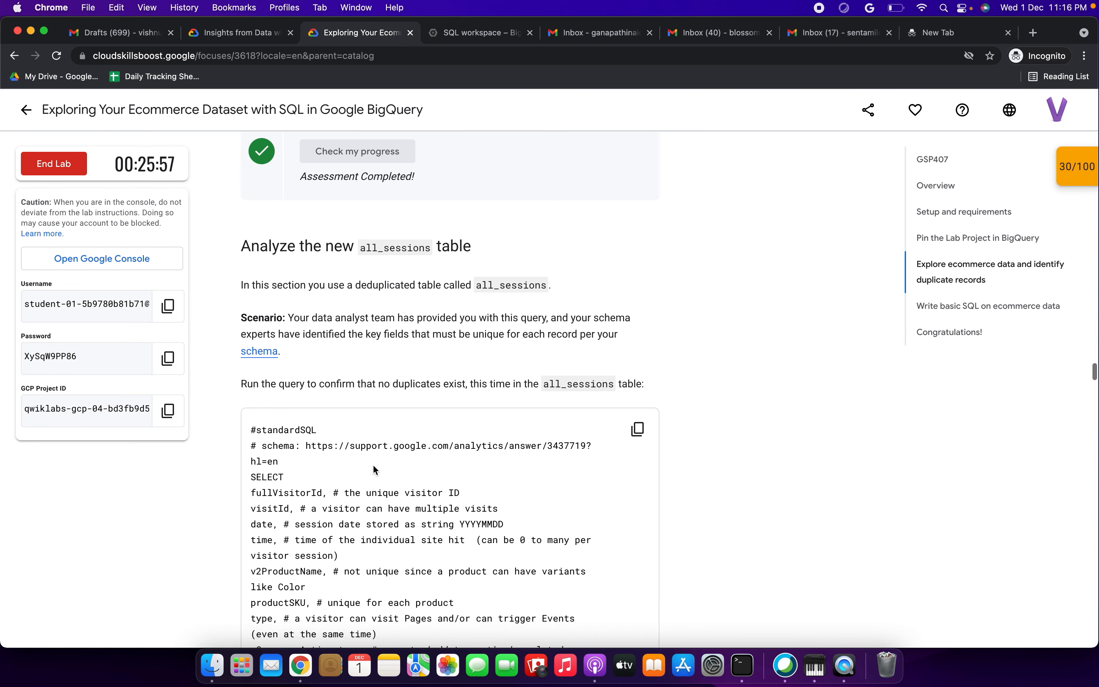
scroll(373, 465, "down", 2)
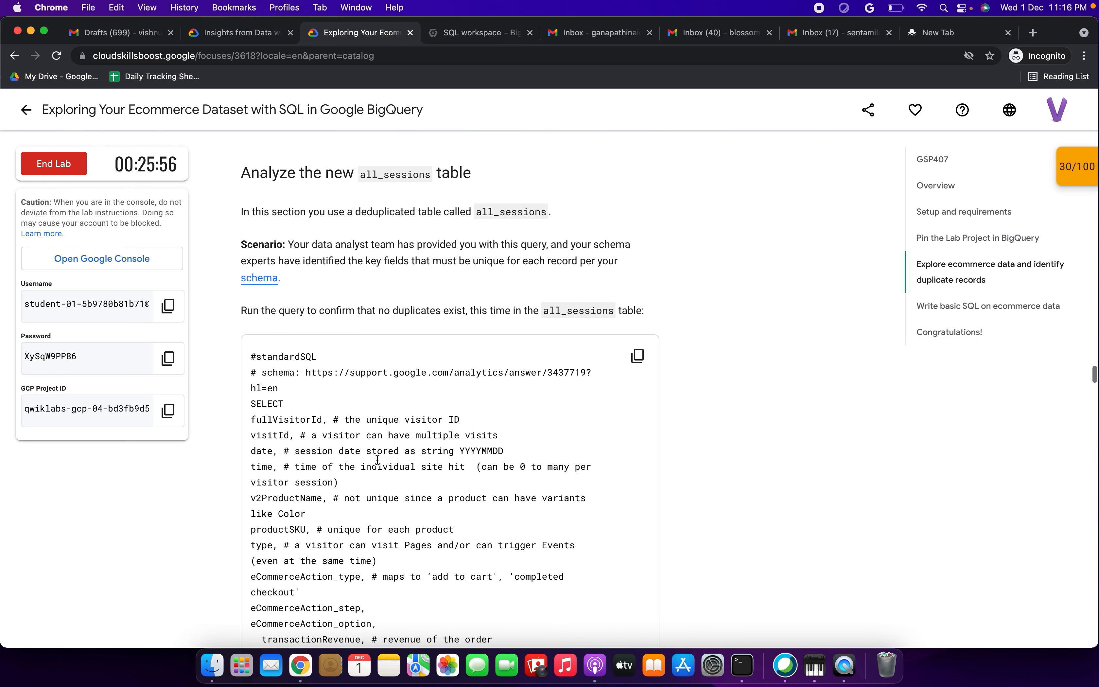
left_click(637, 357)
left_click(477, 33)
left_click(367, 348)
key("super+a")
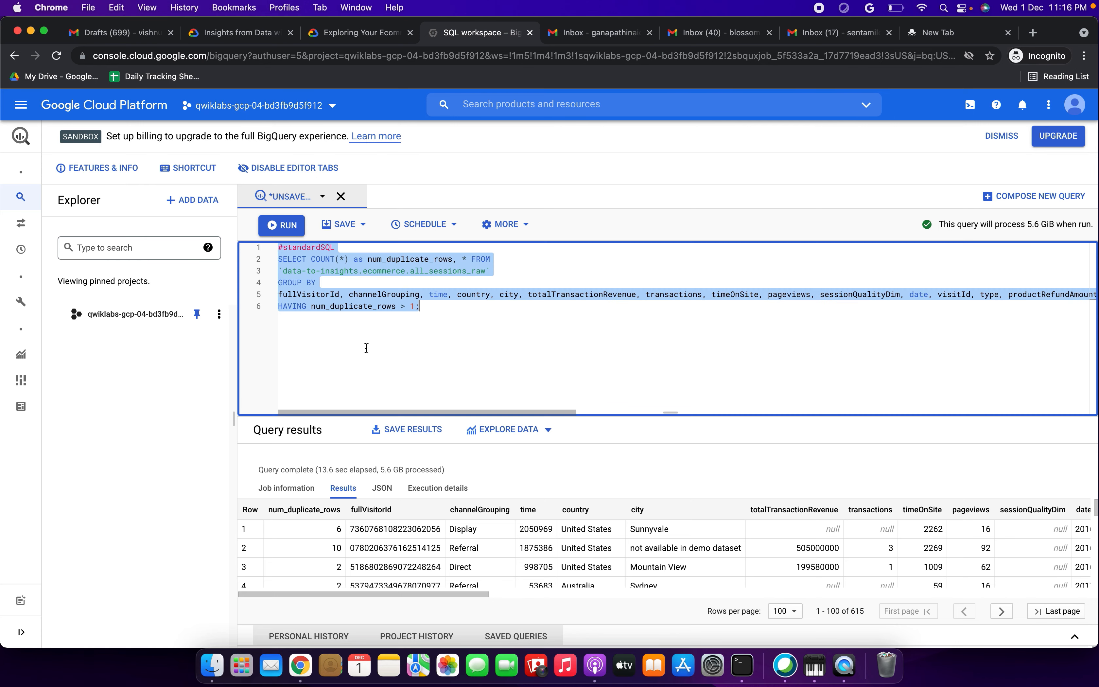
key("BackSpace")
key("super+v")
left_click(286, 225)
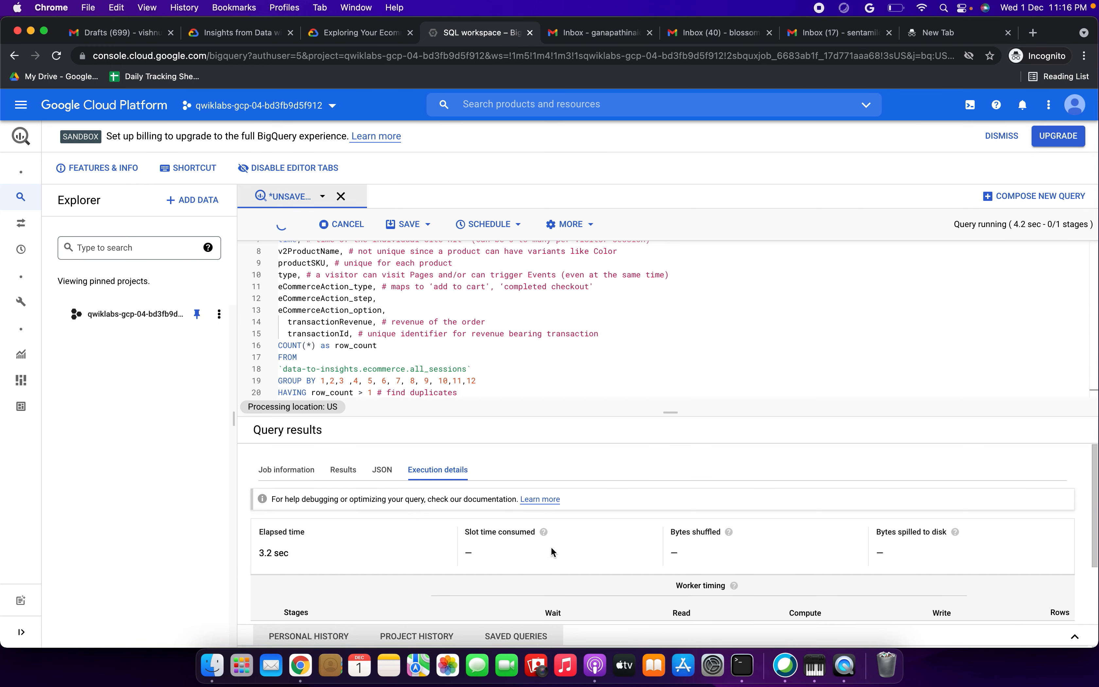
Step: Confirm the all_sessions check shows no results, matching the lab's expected zero records
left_click(384, 35)
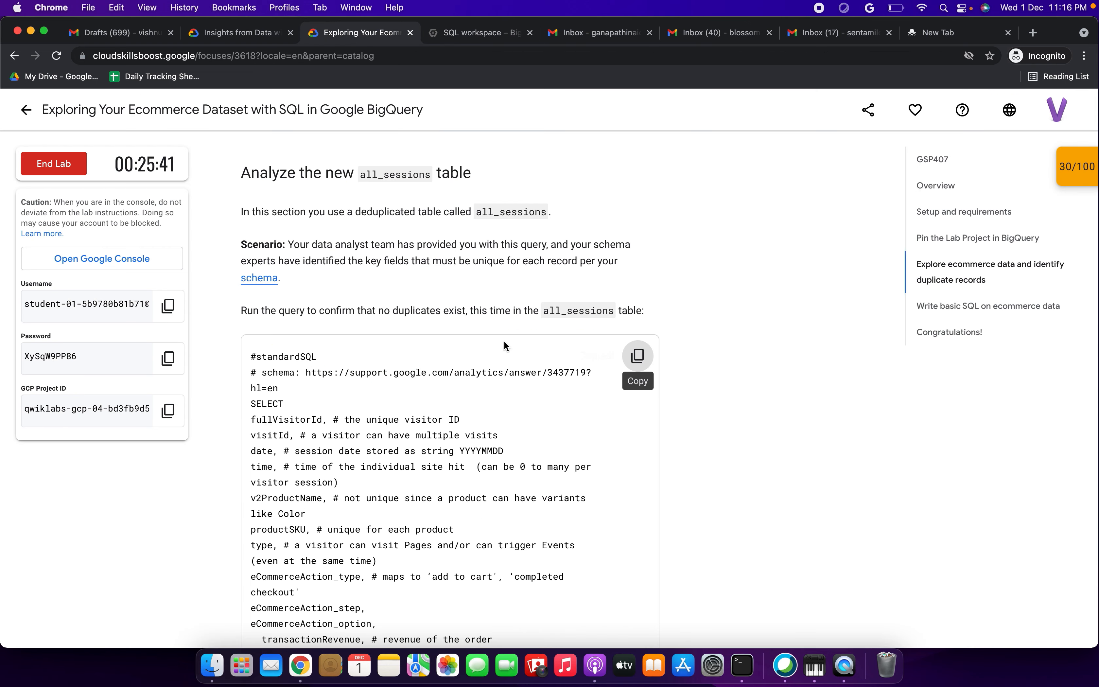
scroll(504, 340, "down", 6)
scroll(504, 342, "down", 5)
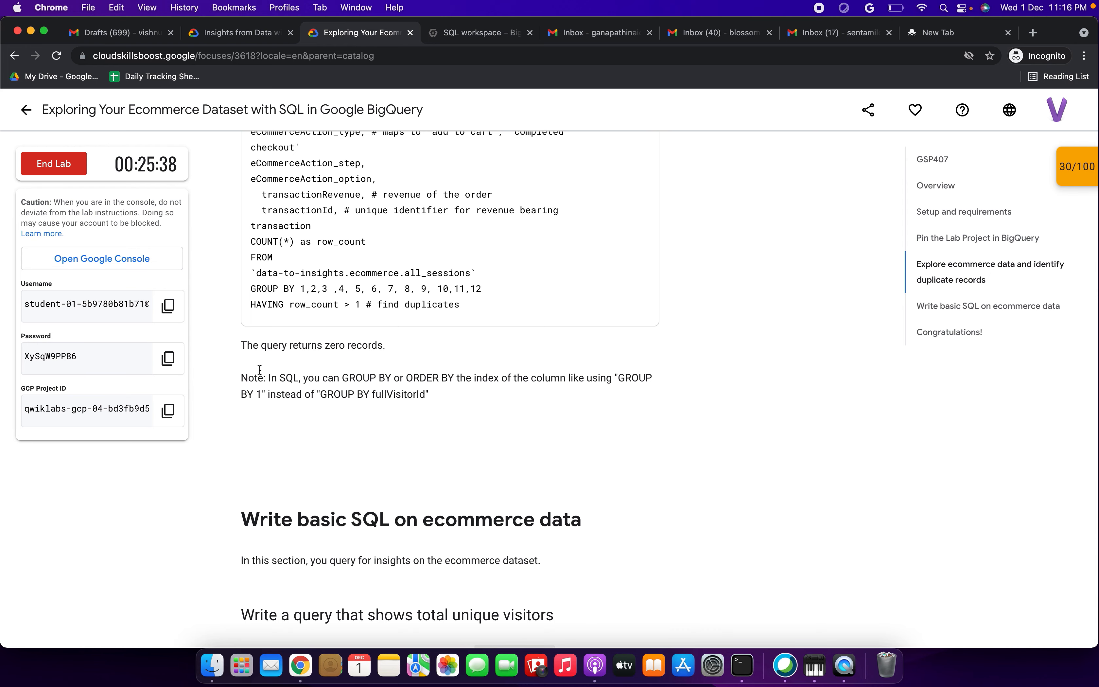
left_click_drag(240, 345, 385, 344)
left_click(467, 34)
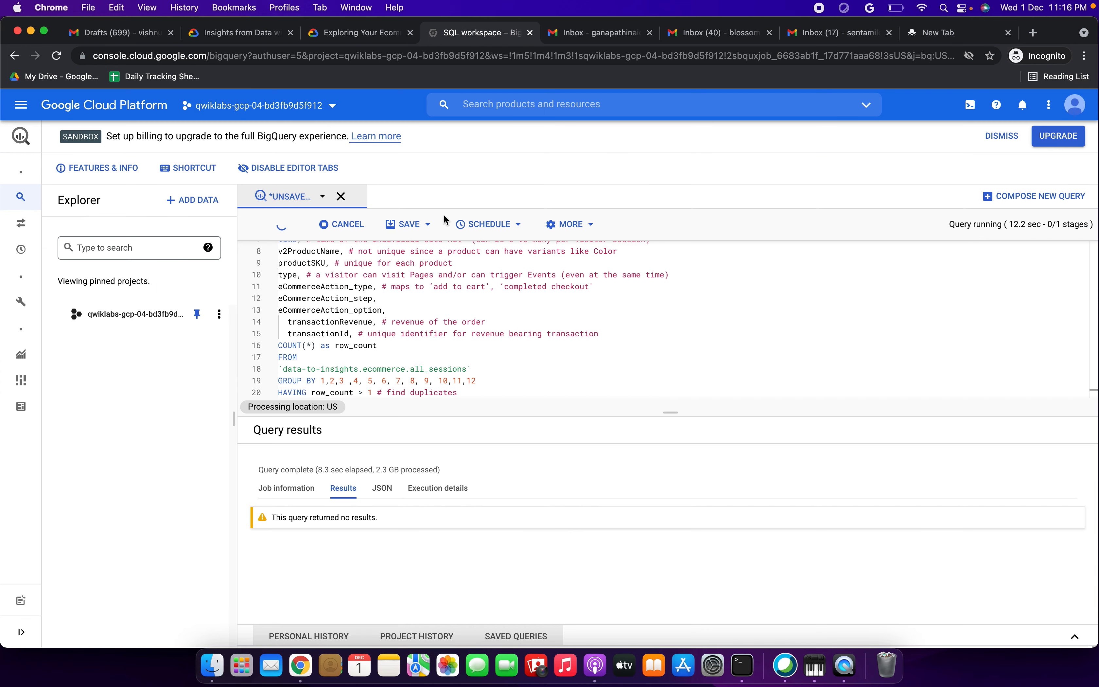
left_click_drag(276, 517, 379, 518)
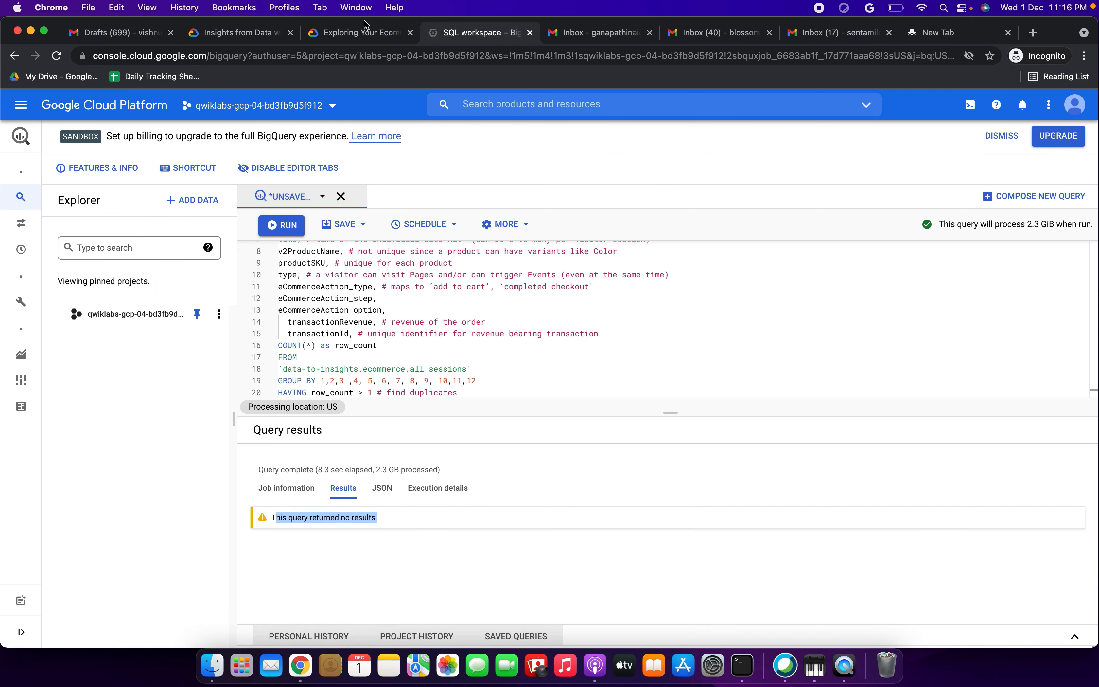
Step: Open a new empty query tab via Compose New Query and copy the unique visitors query
left_click(368, 36)
scroll(454, 403, "down", 4)
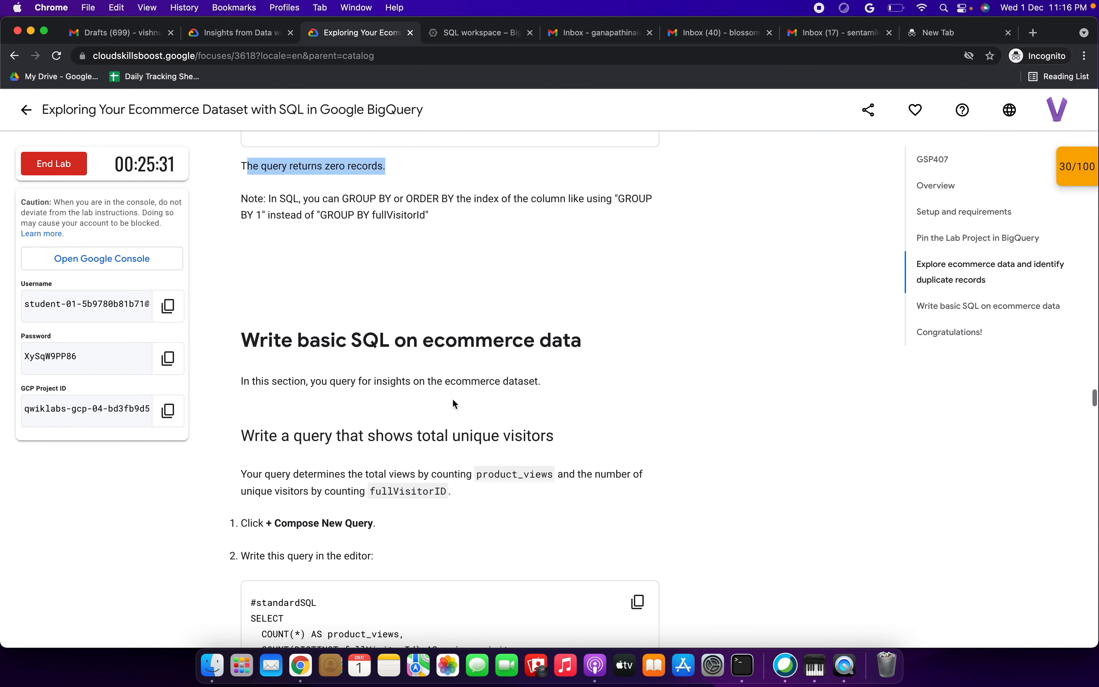
left_click_drag(321, 341, 512, 341)
scroll(409, 250, "down", 5)
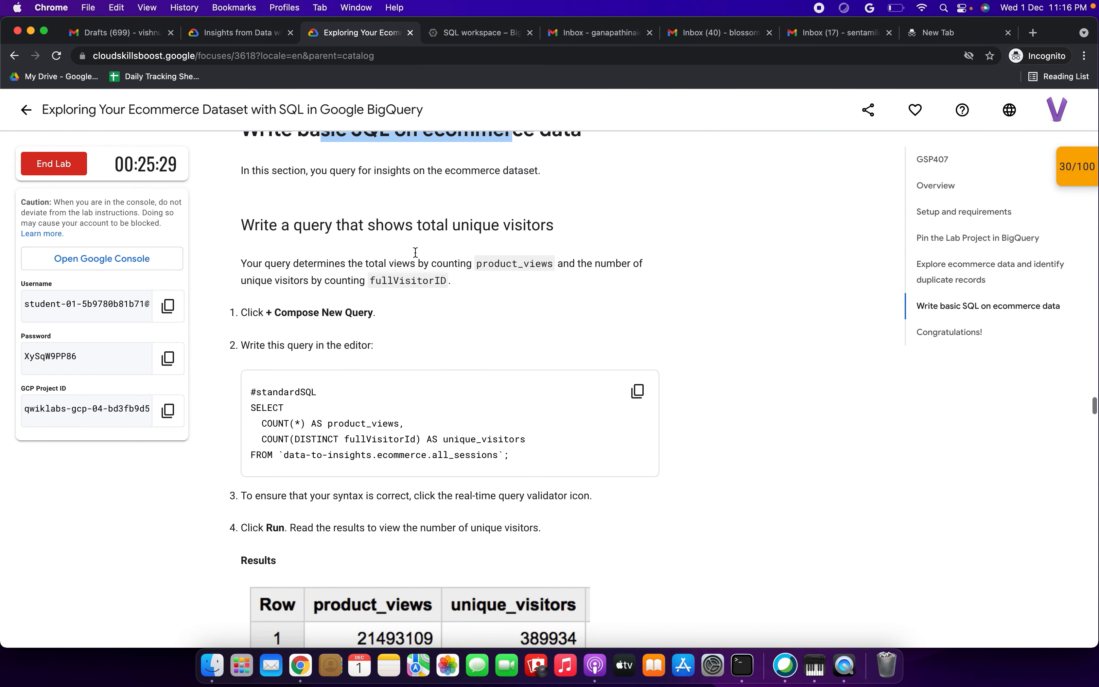
left_click_drag(364, 224, 523, 225)
scroll(524, 226, "down", 2)
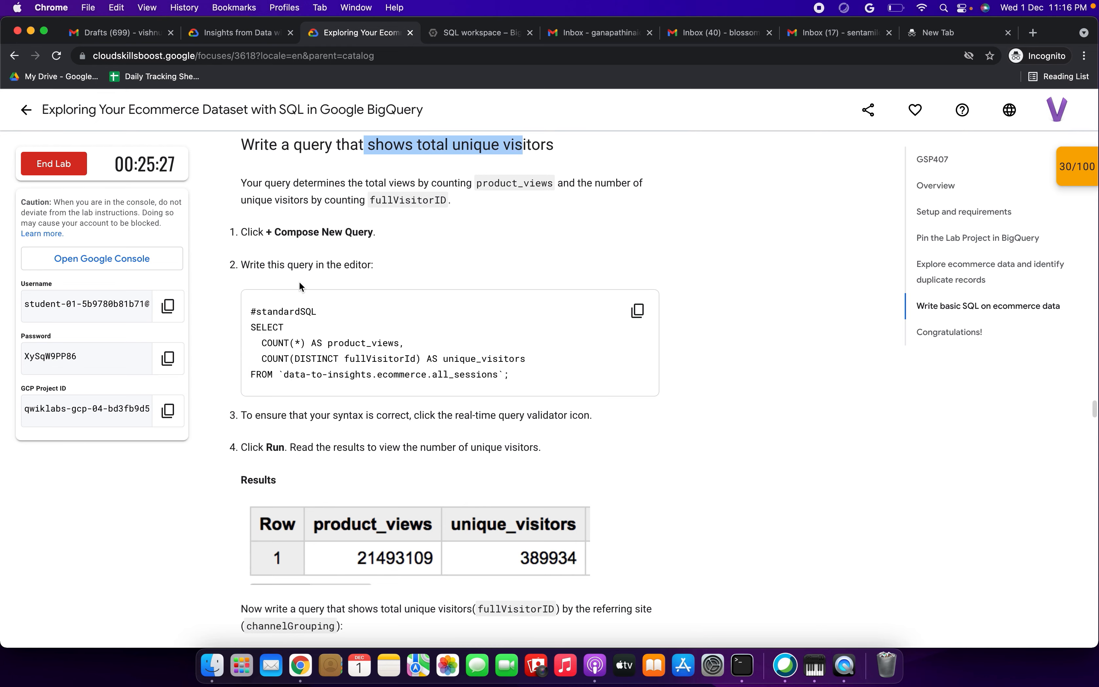
left_click(418, 233)
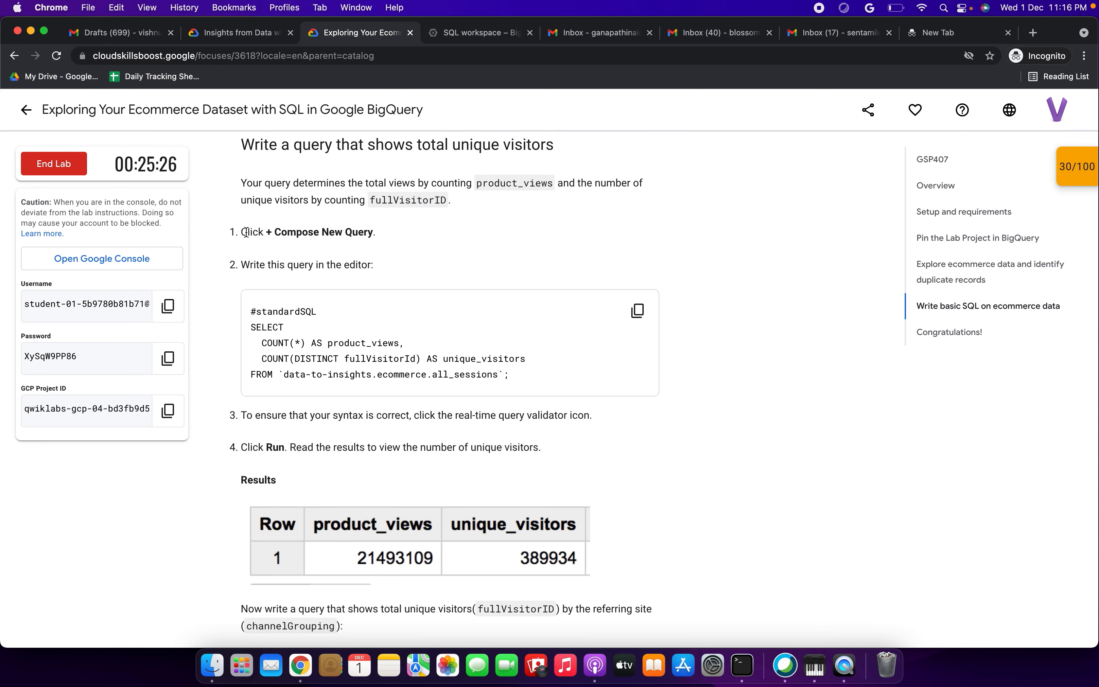
left_click_drag(245, 233, 385, 233)
left_click(477, 32)
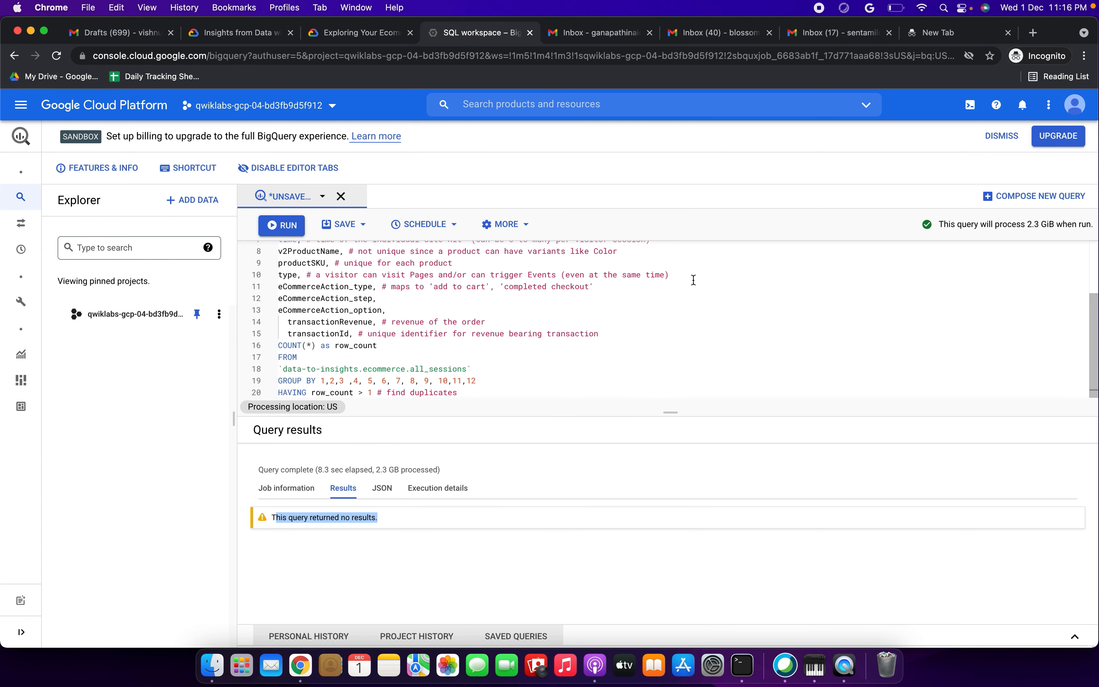
left_click(1026, 200)
left_click(360, 35)
left_click(637, 311)
Step: Run the unique visitors query and check its product_views value of 21493109
left_click(472, 34)
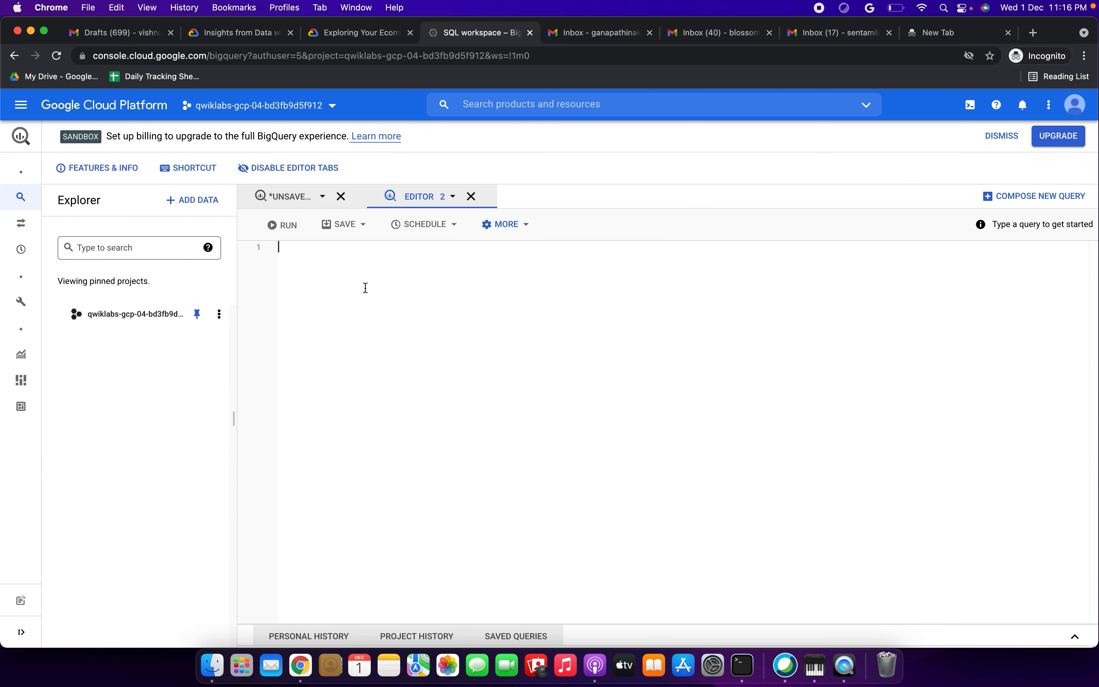
key("super+v")
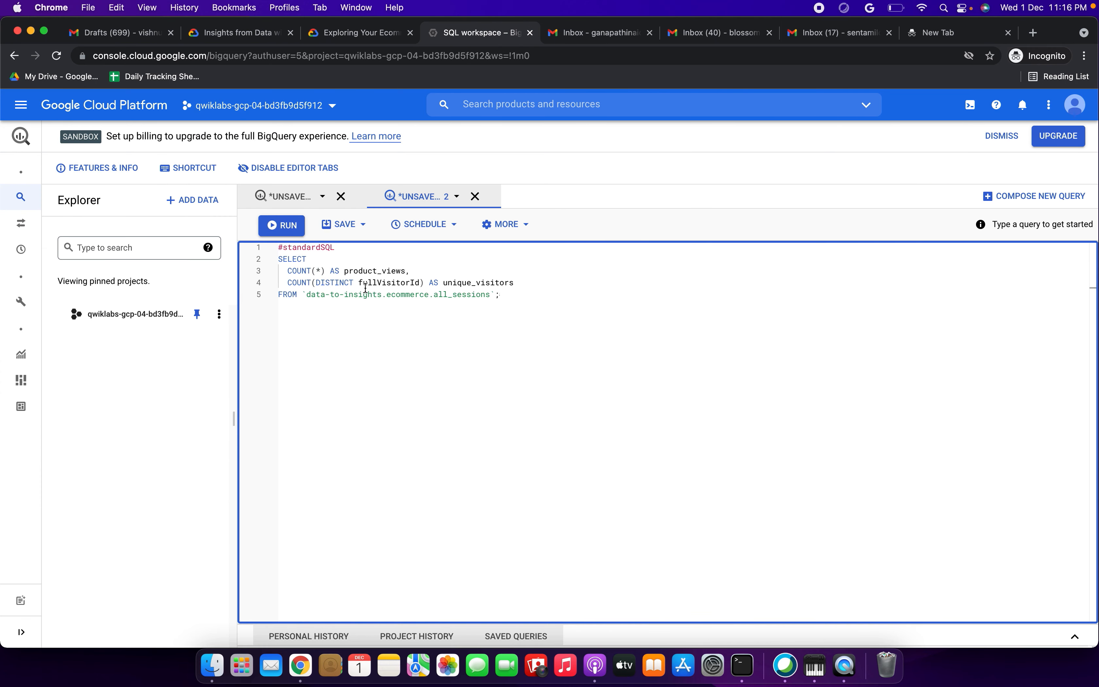
left_click(286, 226)
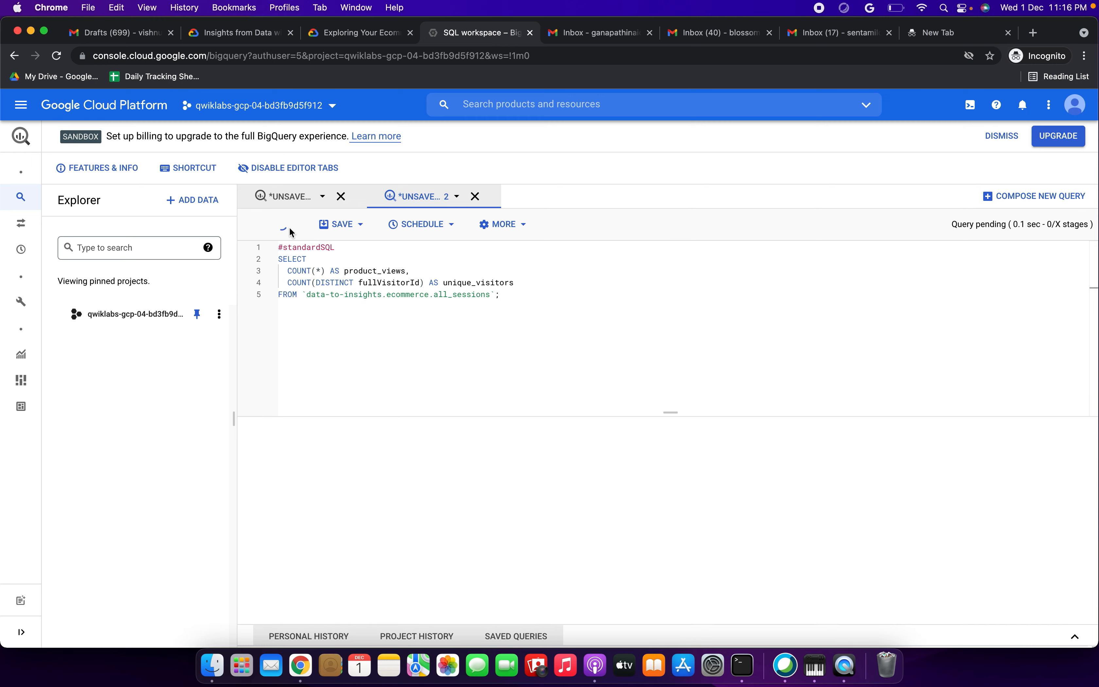
left_click(368, 30)
scroll(397, 415, "down", 3)
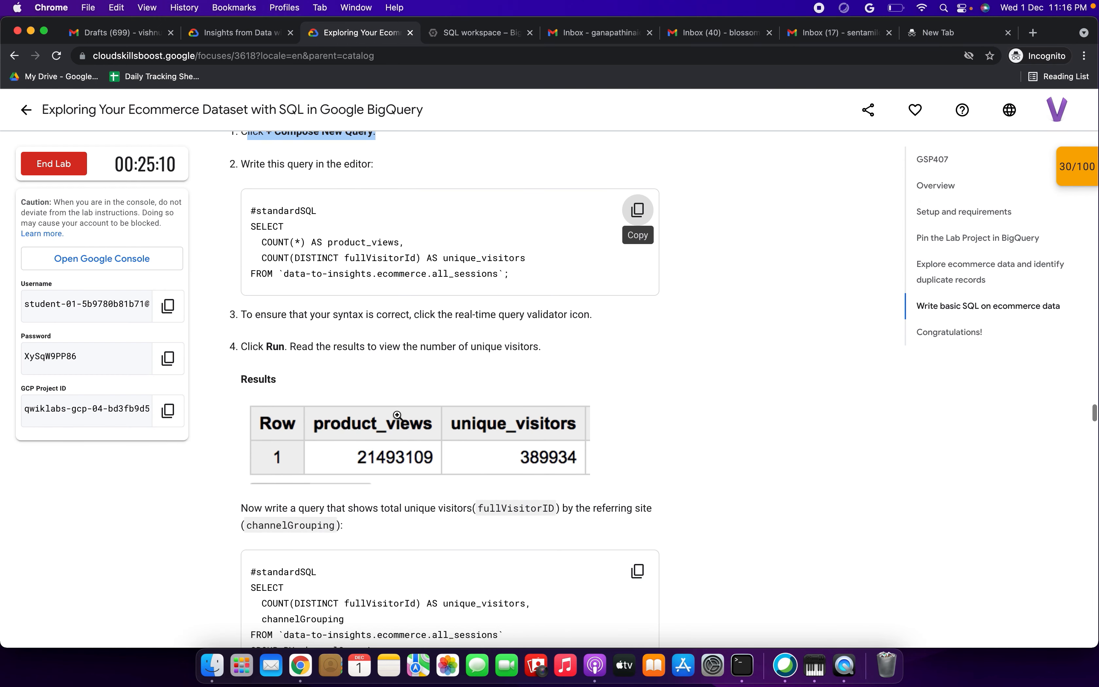
scroll(396, 415, "down", 2)
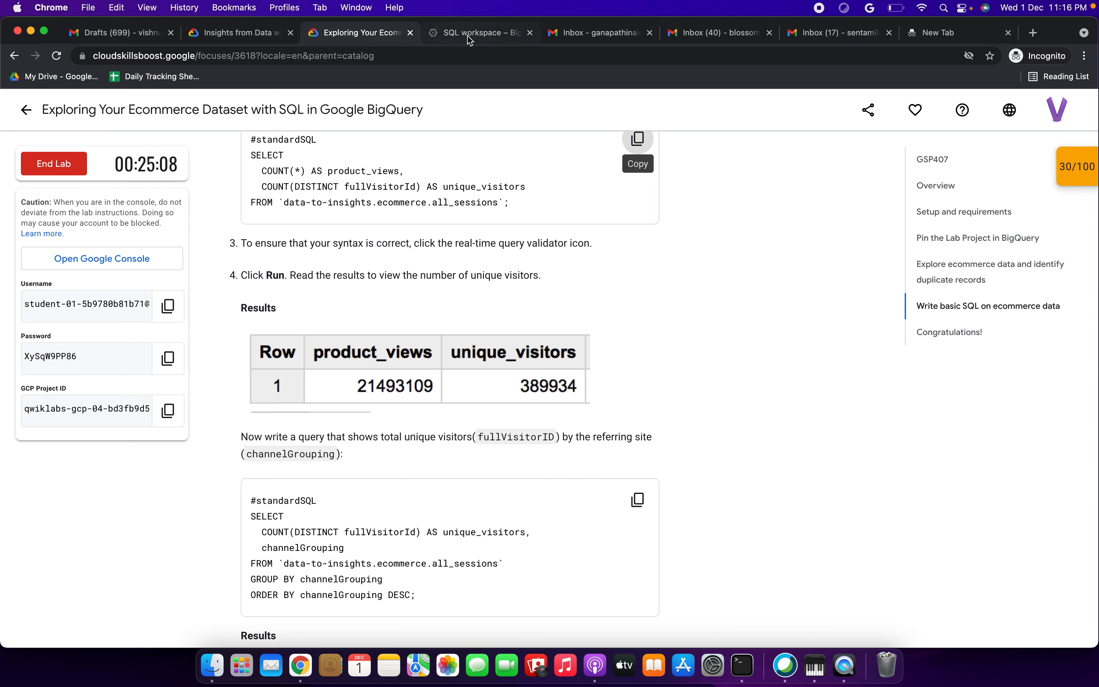
left_click(469, 37)
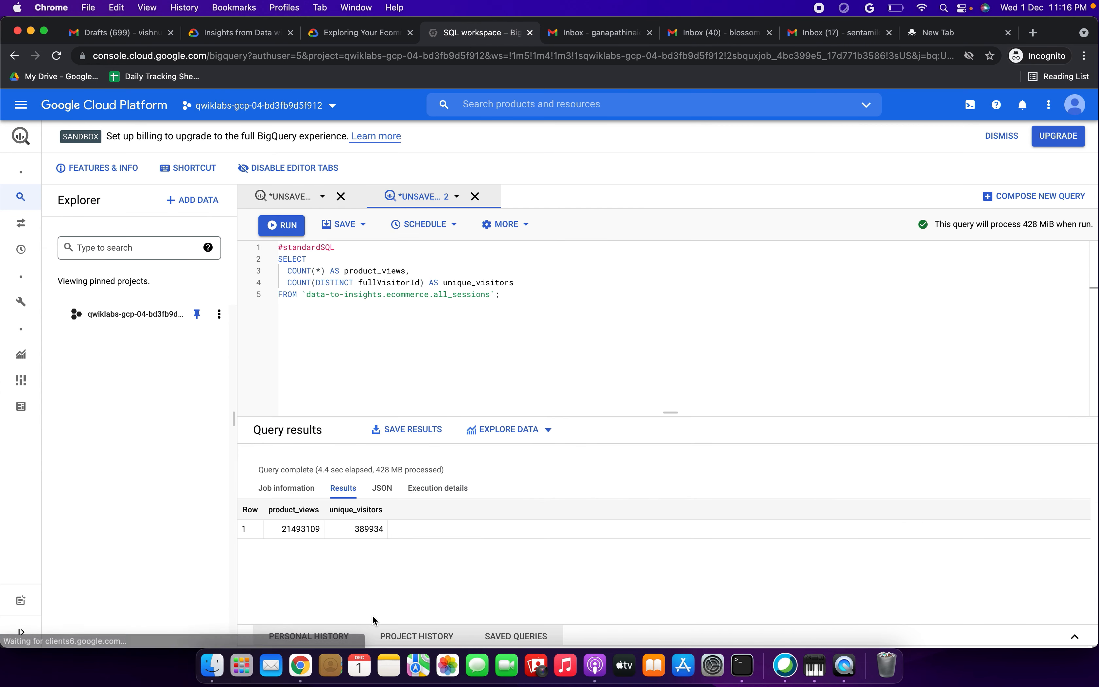
double_click(288, 529)
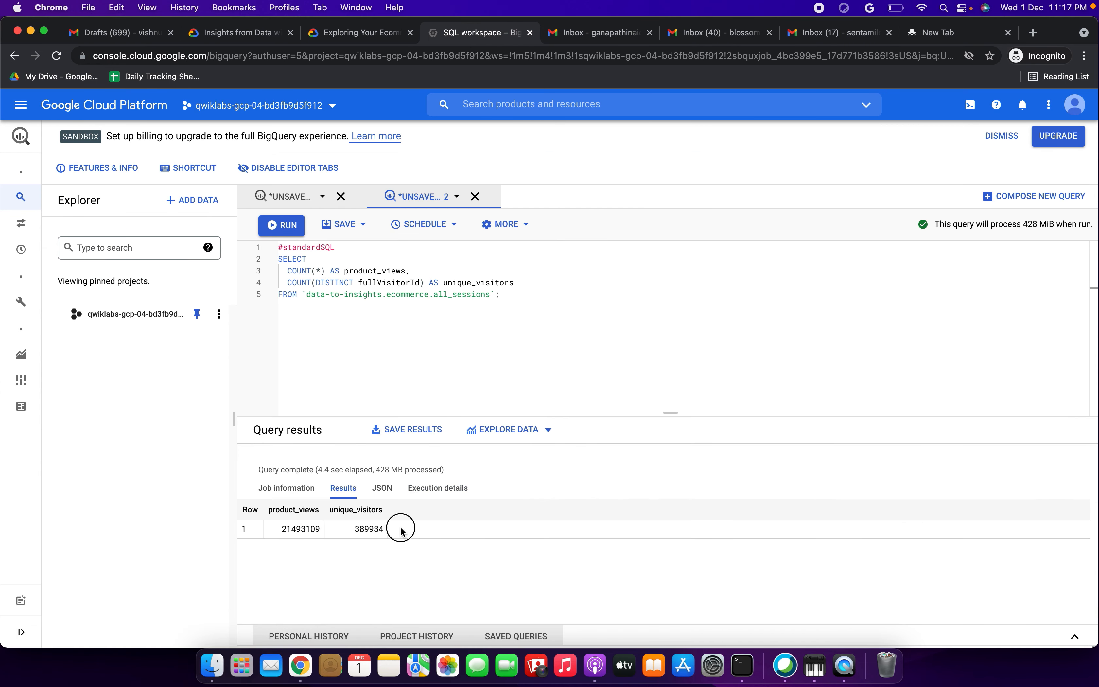
Step: Replace the editor with the channelGrouping unique-visitors query and run it, getting 8 rows
left_click(372, 32)
scroll(463, 378, "down", 3)
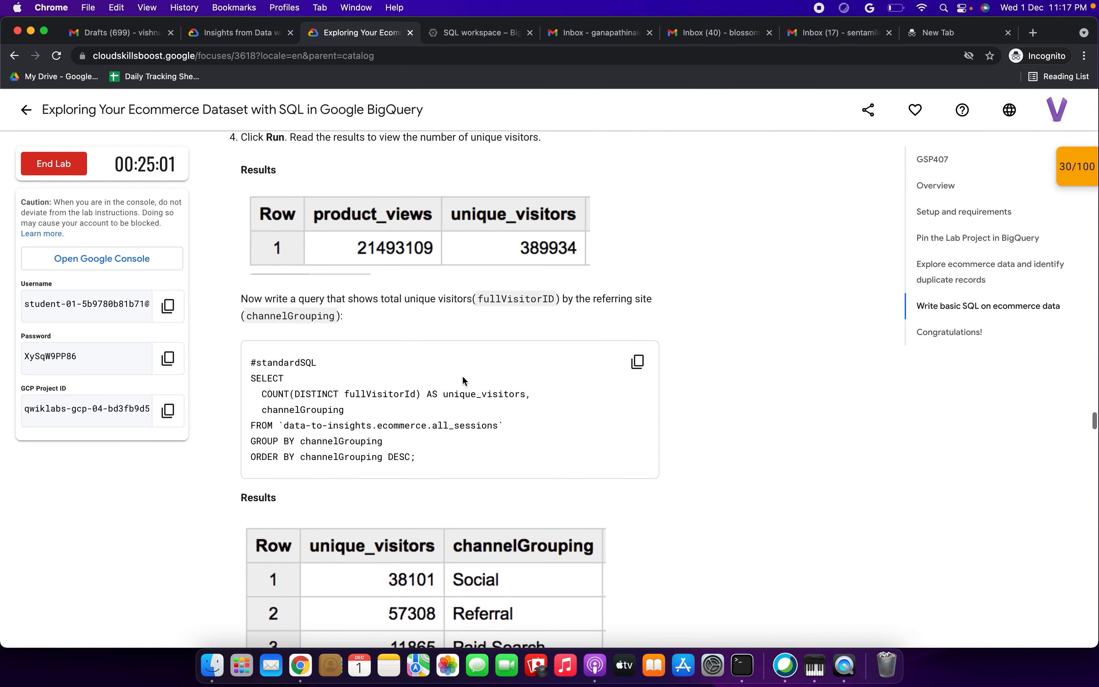
left_click(638, 362)
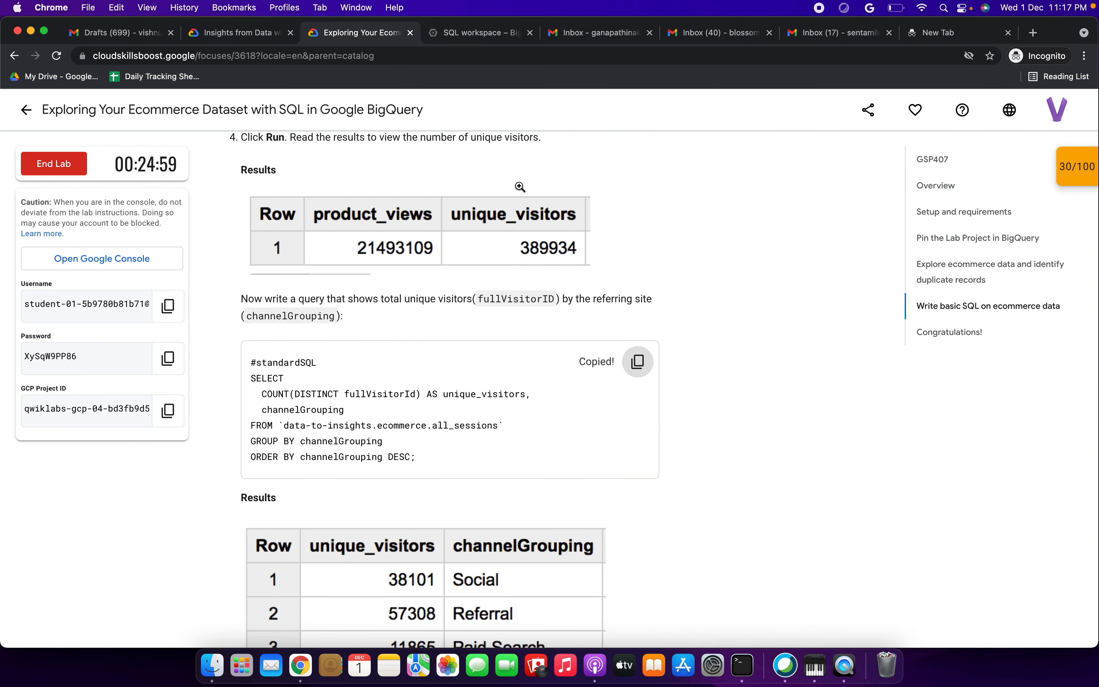
left_click(491, 28)
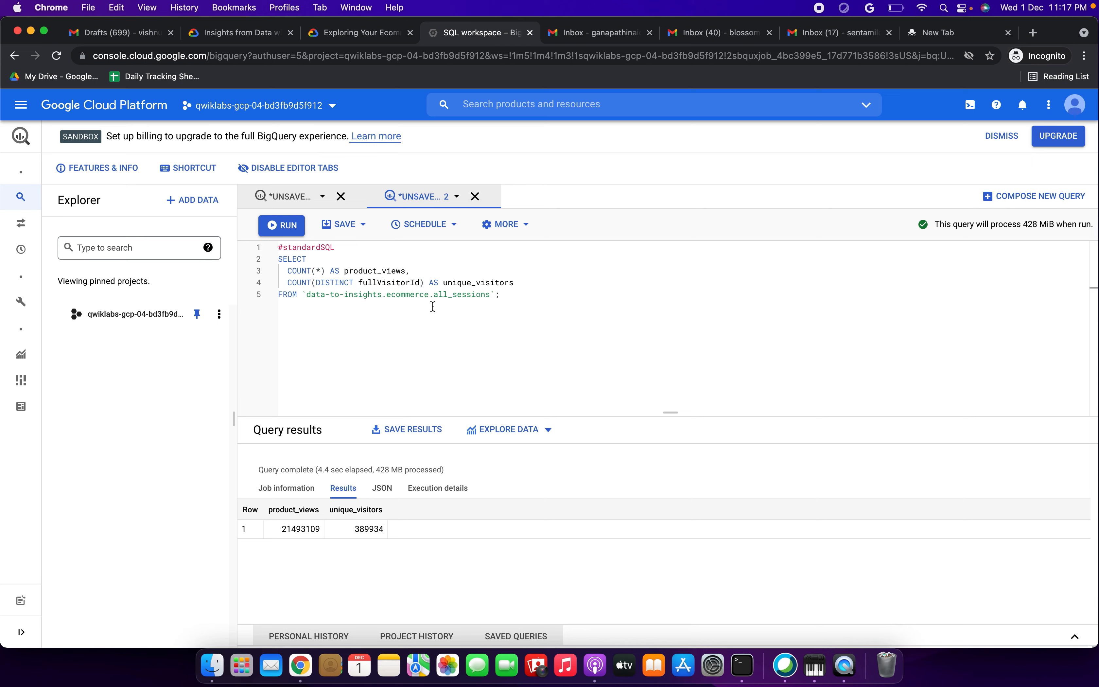
key("super+a")
key("BackSpace")
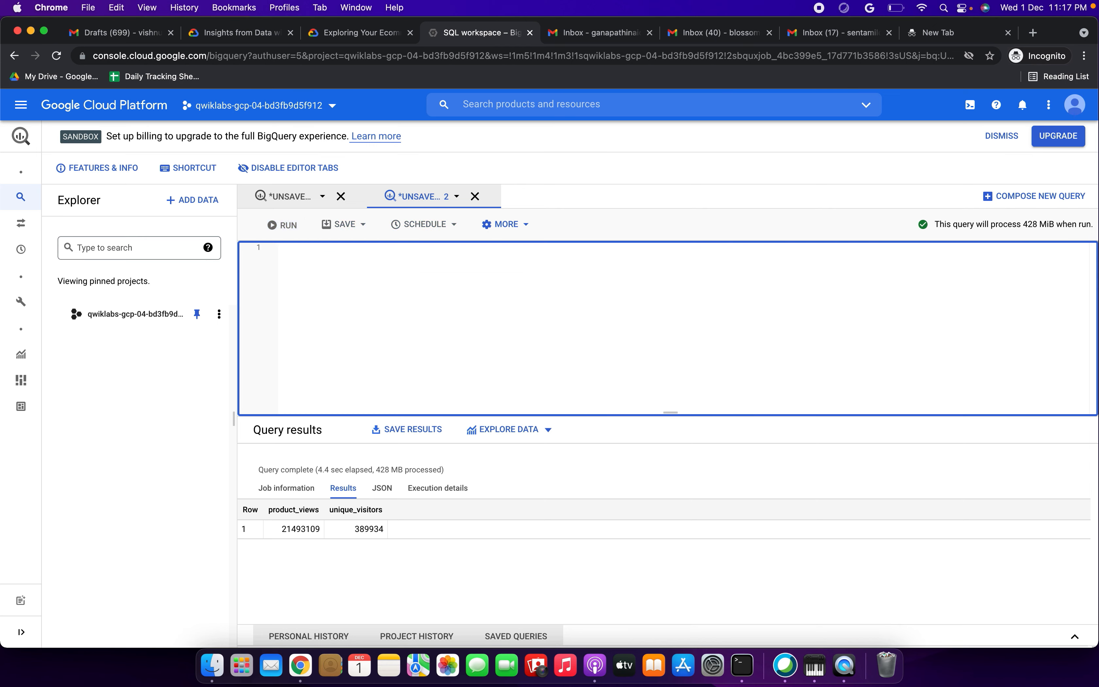
key("super+v")
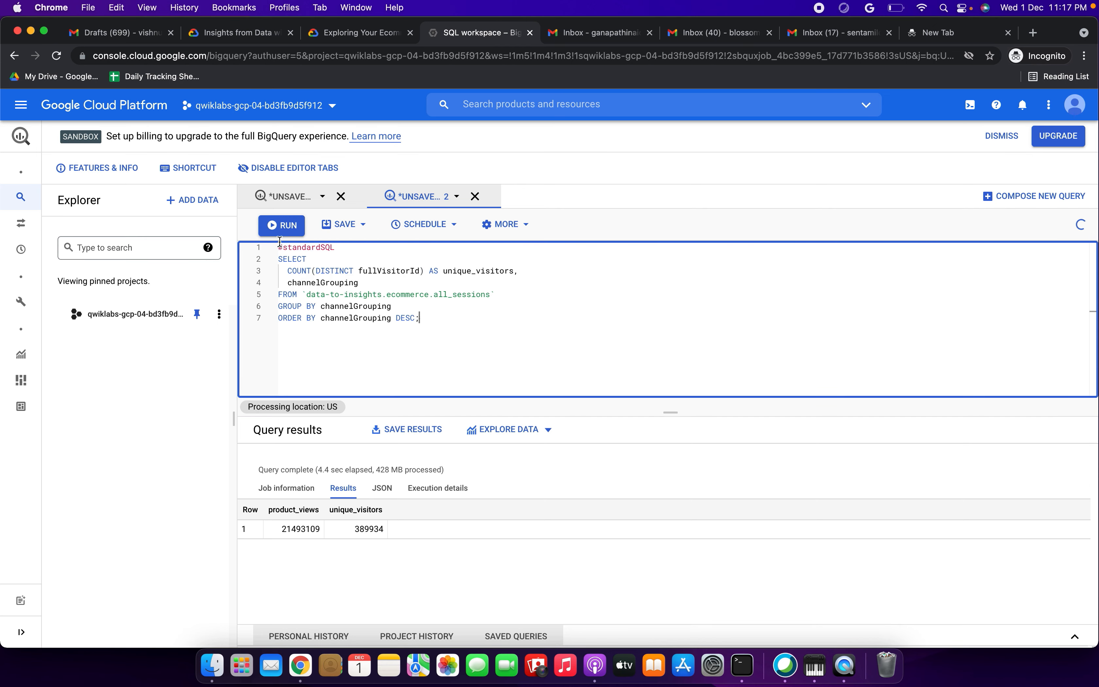
left_click(281, 225)
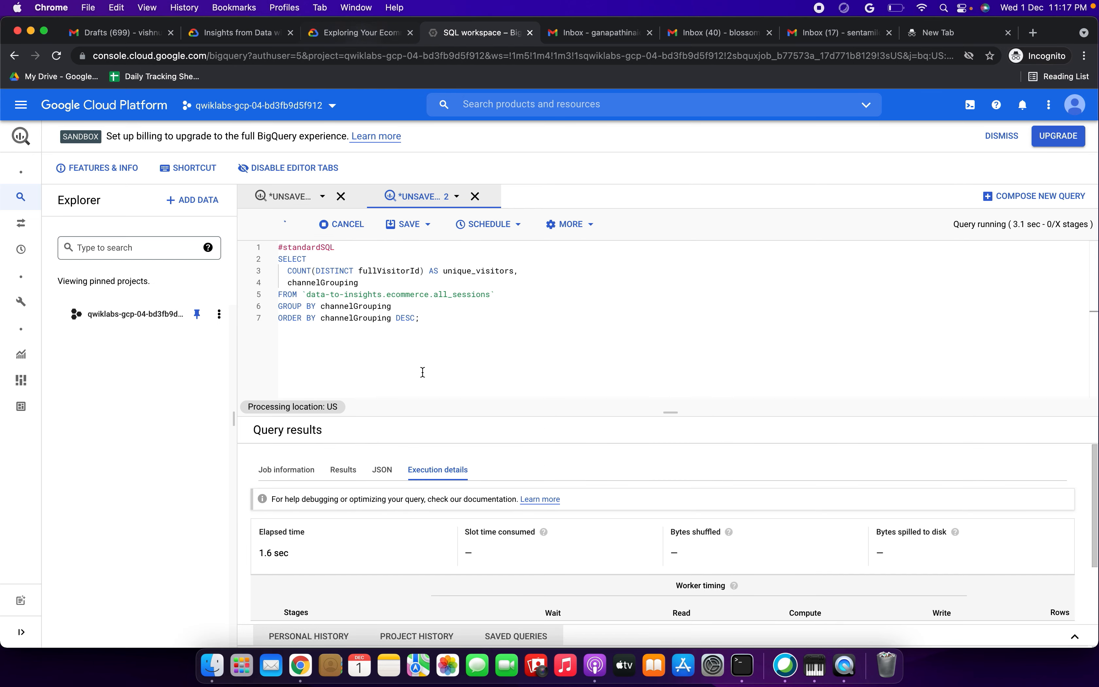
scroll(414, 500, "down", 2)
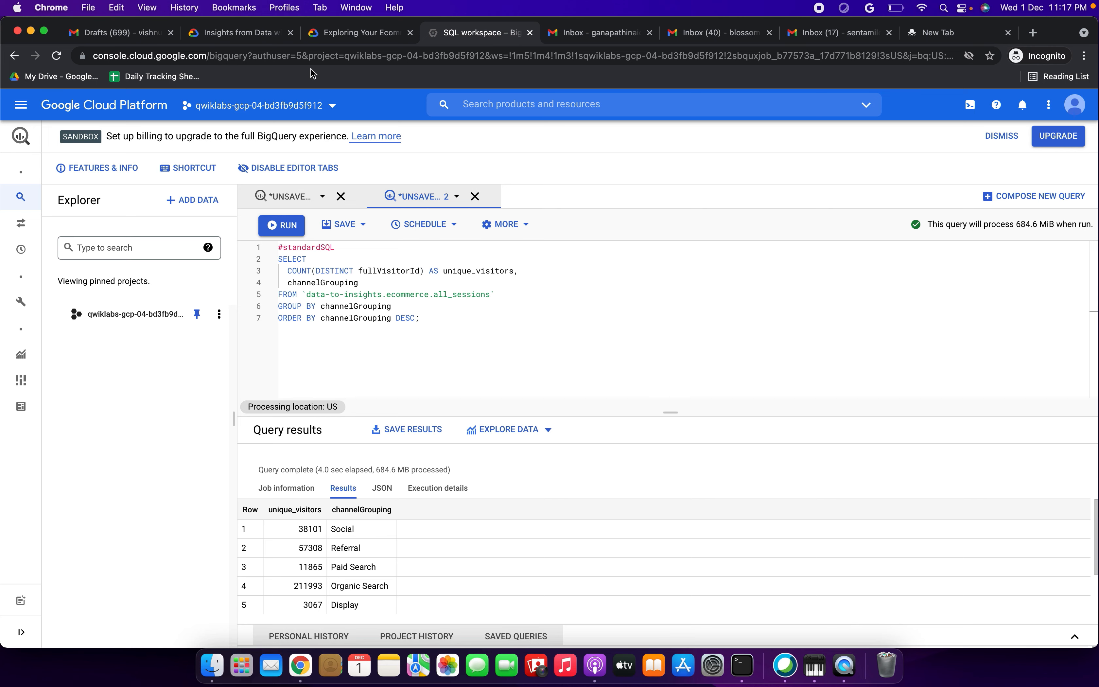
scroll(409, 578, "down", 1)
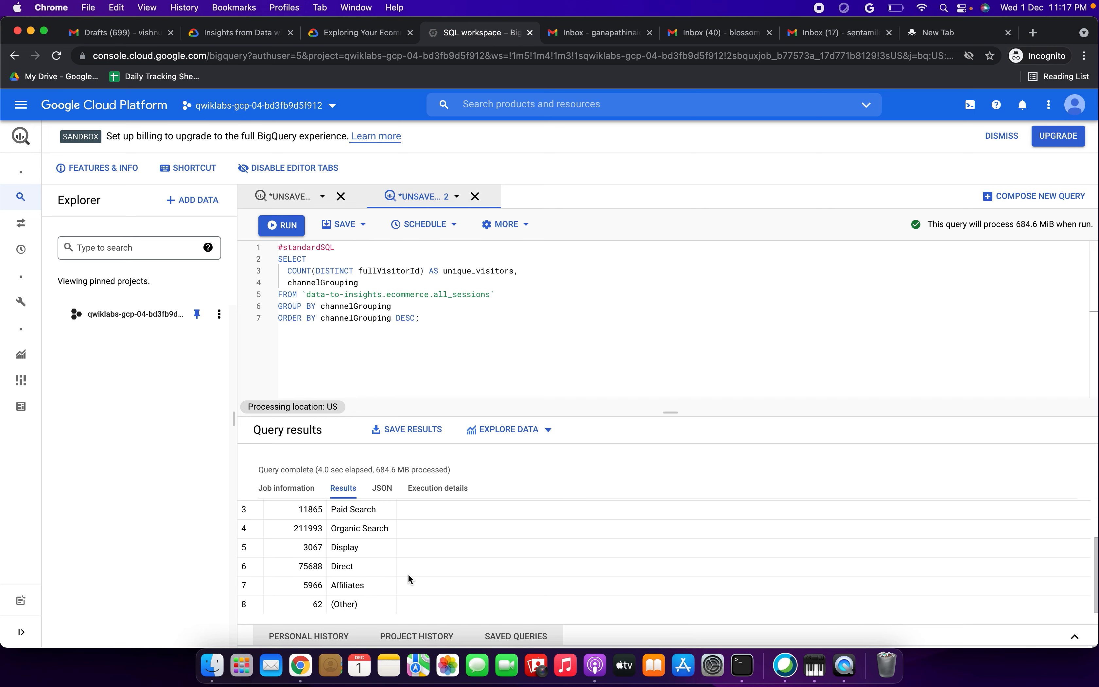
Step: Copy the unique product names query from the lab instructions
left_click(353, 32)
scroll(430, 395, "down", 10)
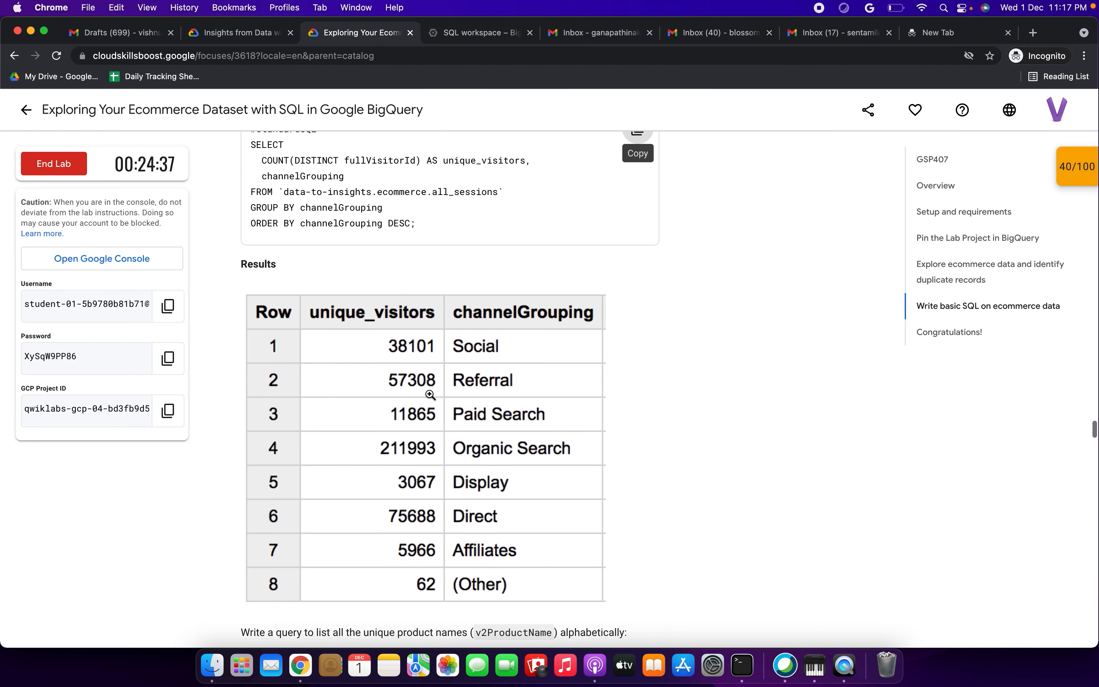
scroll(430, 394, "down", 3)
left_click(638, 327)
Step: Replace the editor contents with the unique product names query and run it
left_click(462, 39)
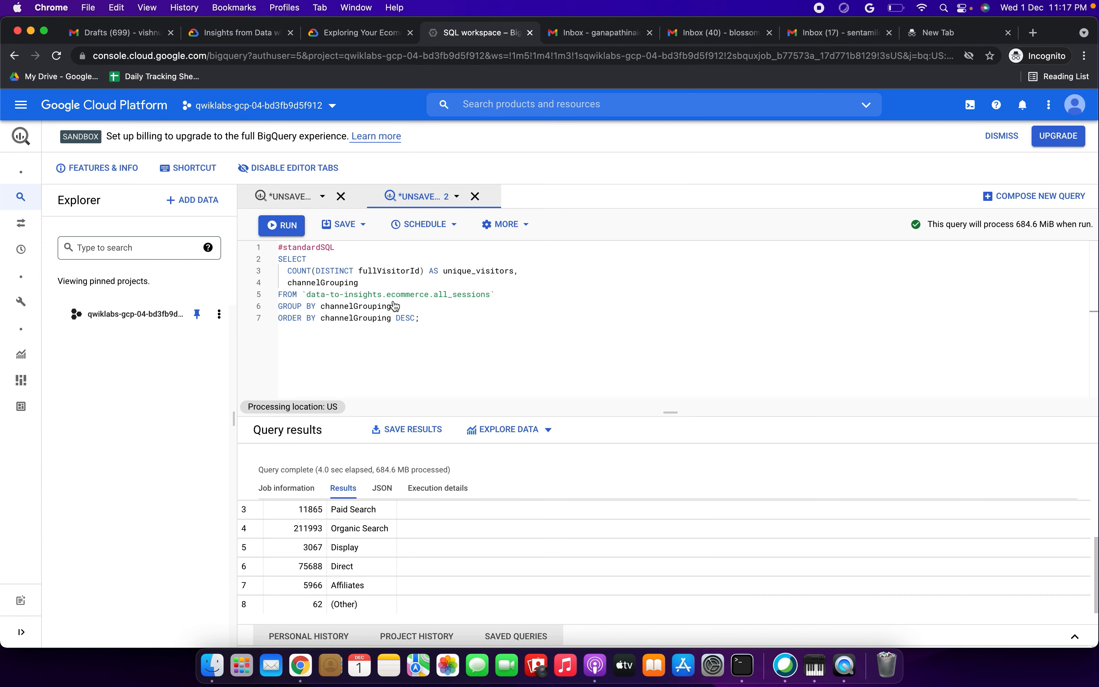
left_click(342, 331)
key("super+a")
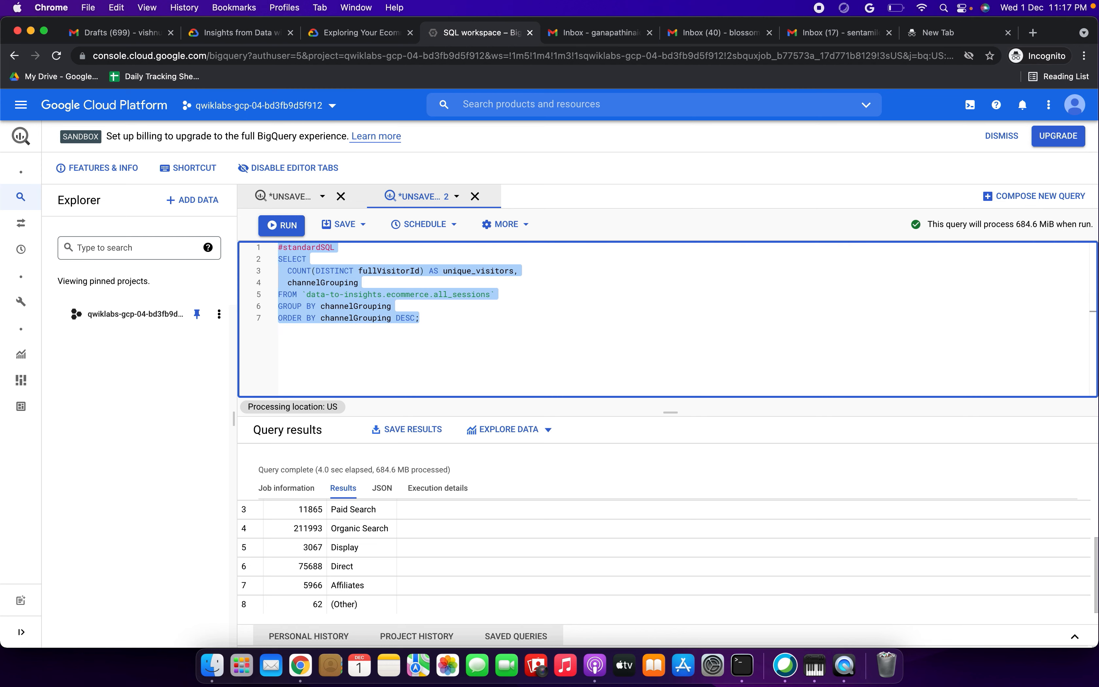
key("BackSpace")
key("super+v")
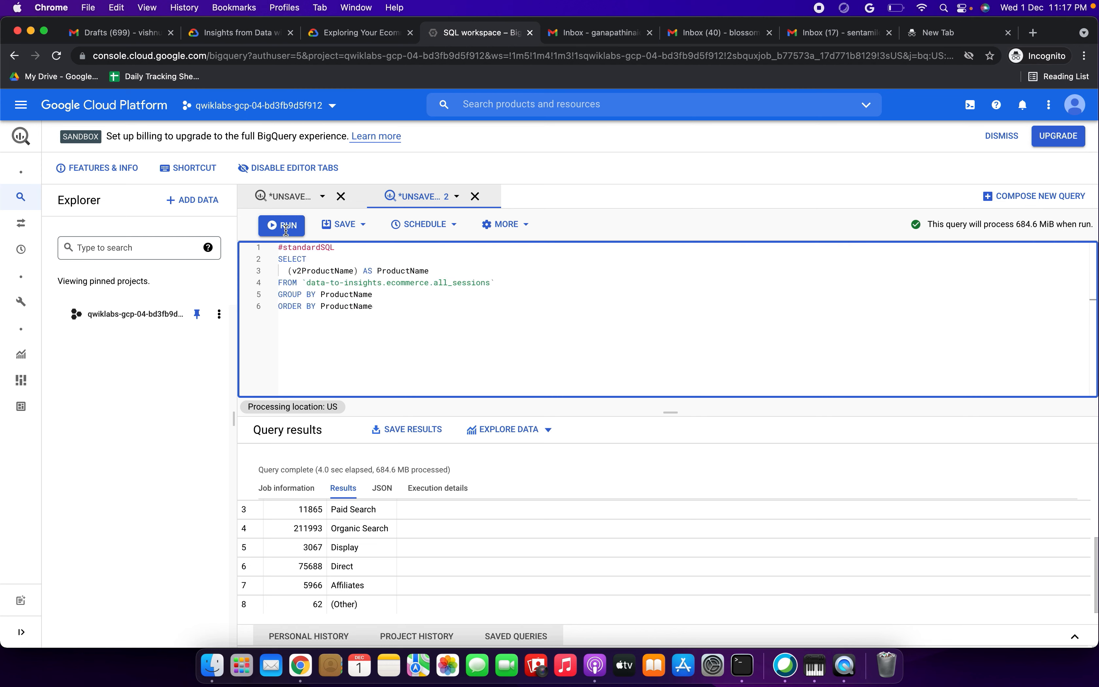
left_click(285, 227)
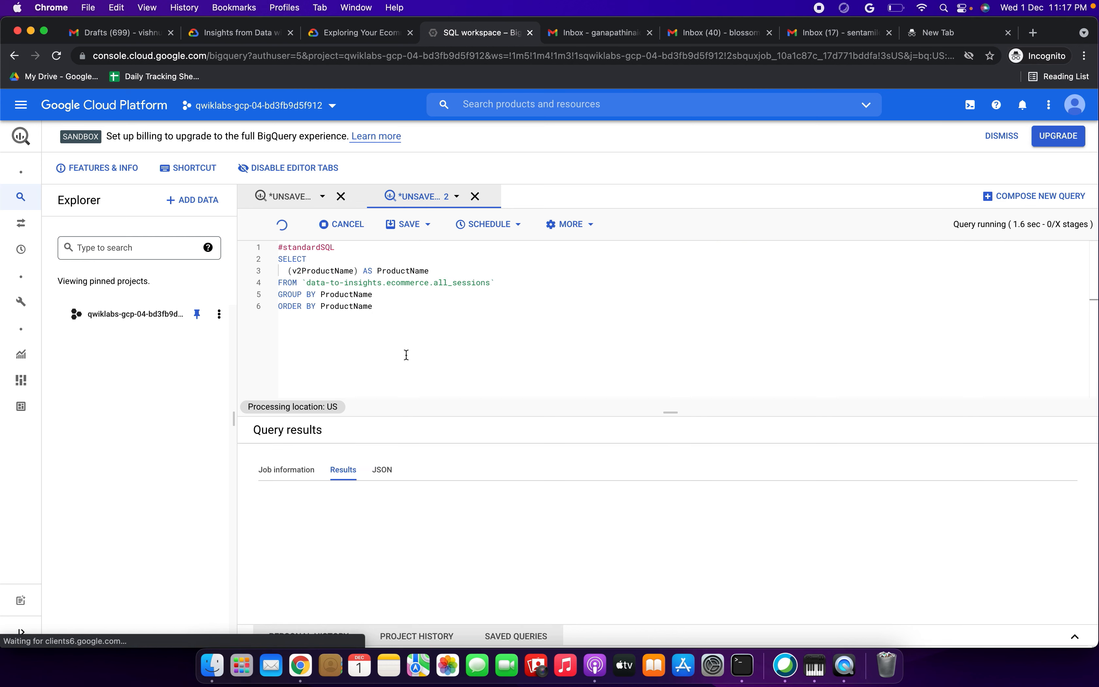
Step: Review the product names results and answer the deduplication question with GROUP BY
left_click(369, 37)
scroll(413, 372, "down", 1)
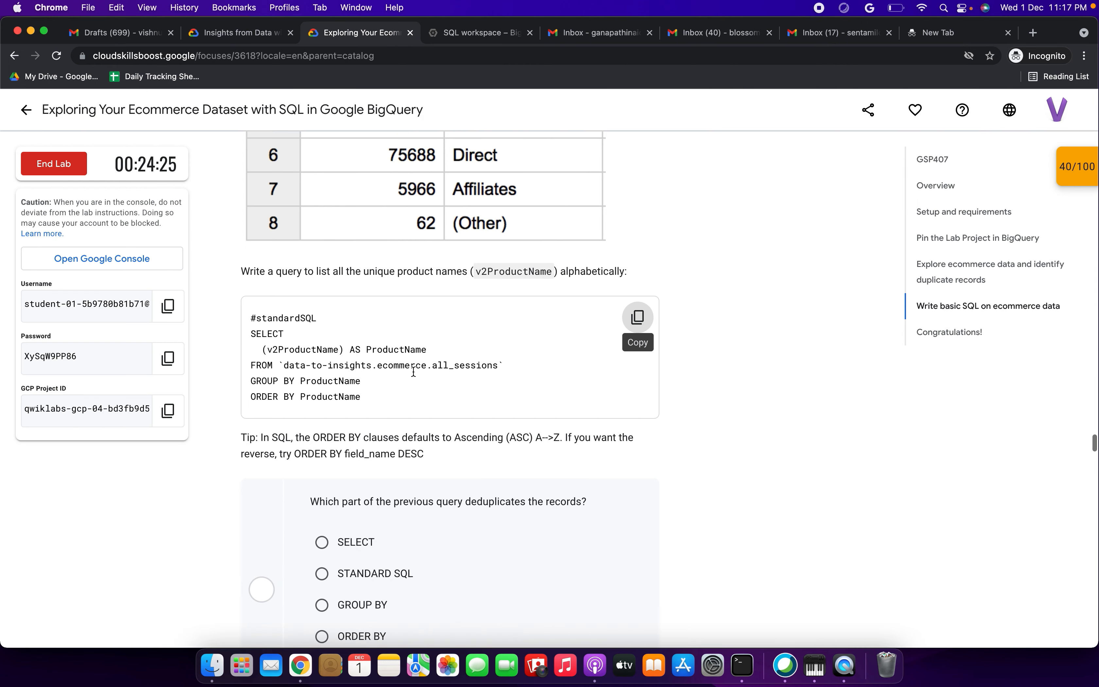
scroll(413, 371, "down", 2)
left_click_drag(330, 385, 554, 387)
scroll(405, 411, "down", 1)
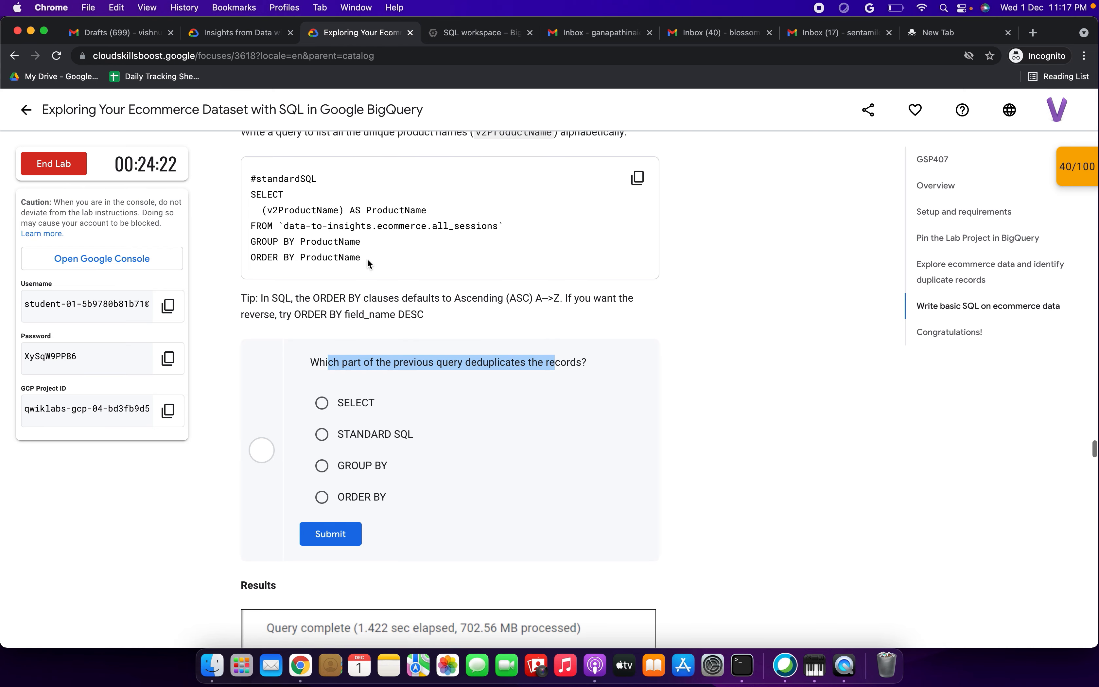
left_click(457, 35)
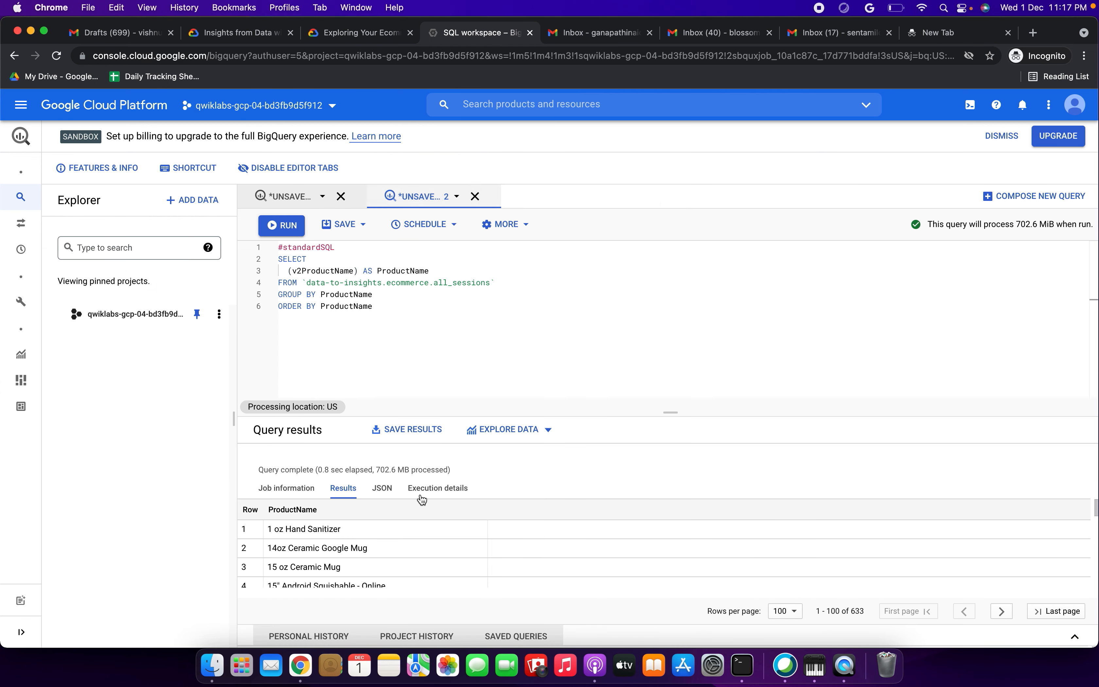
scroll(441, 532, "down", 5)
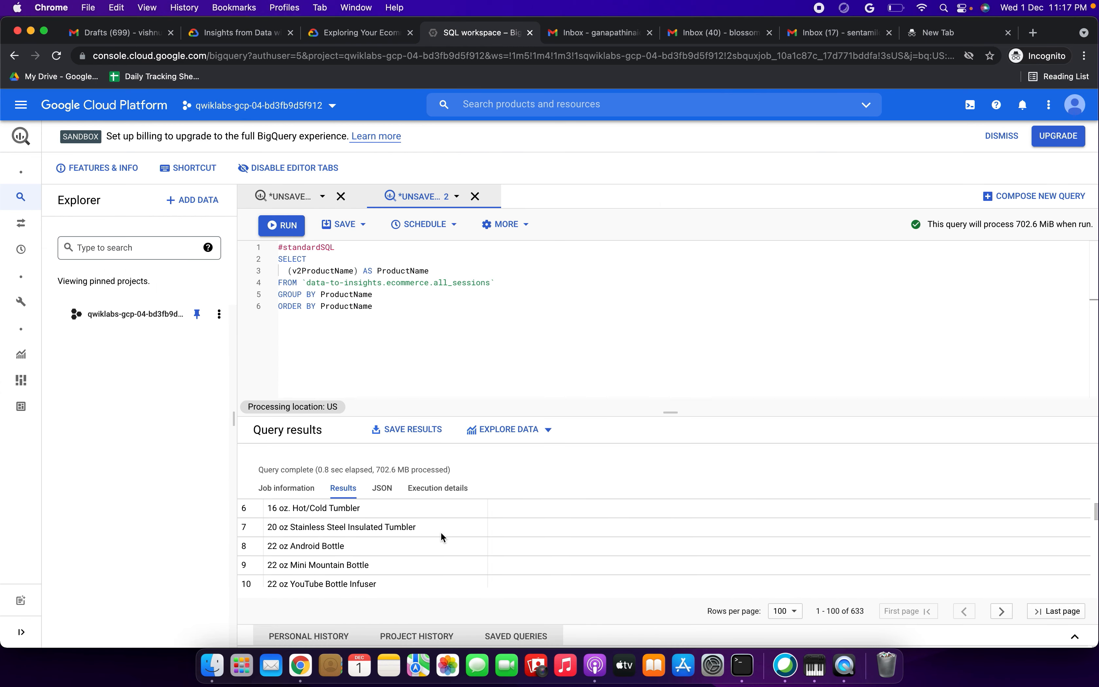
scroll(441, 532, "down", 10)
scroll(440, 531, "up", 15)
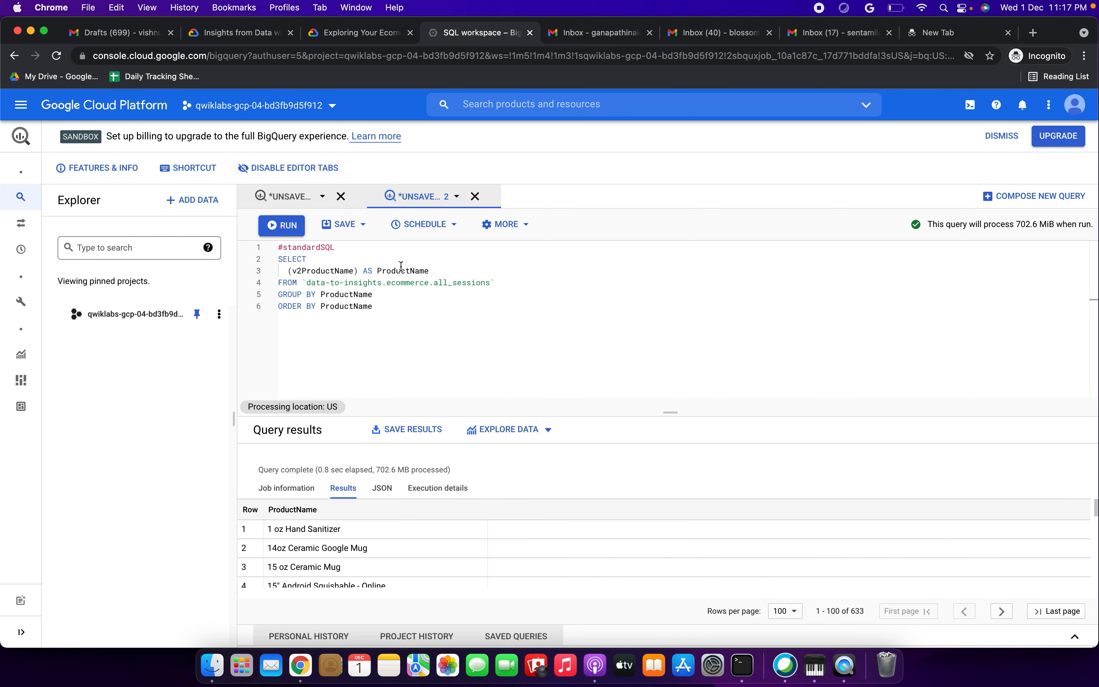
left_click(369, 41)
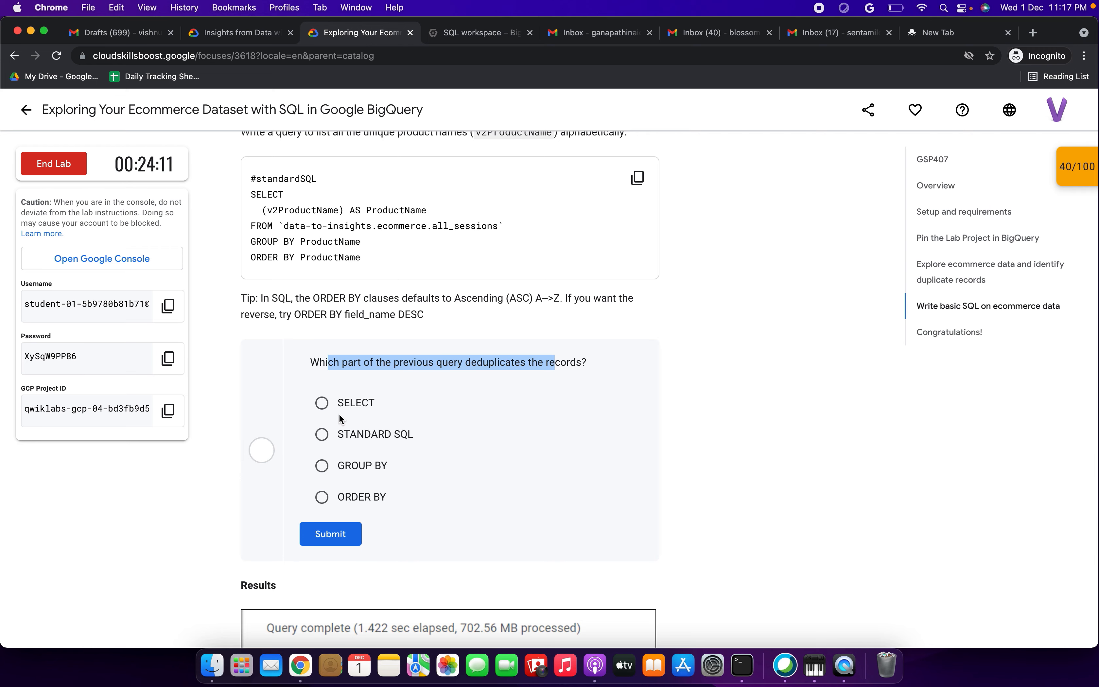
left_click(330, 465)
left_click(347, 533)
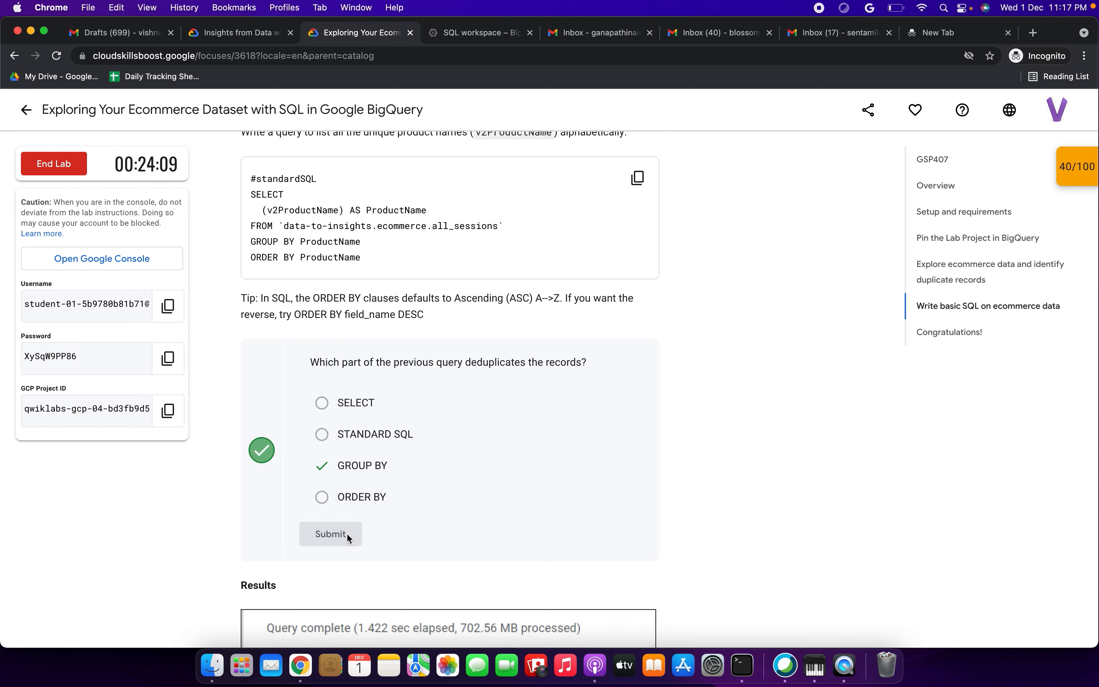
Step: Answer the distinct product count question with 633, bringing the score to 60/100
scroll(376, 366, "down", 2)
scroll(375, 366, "down", 15)
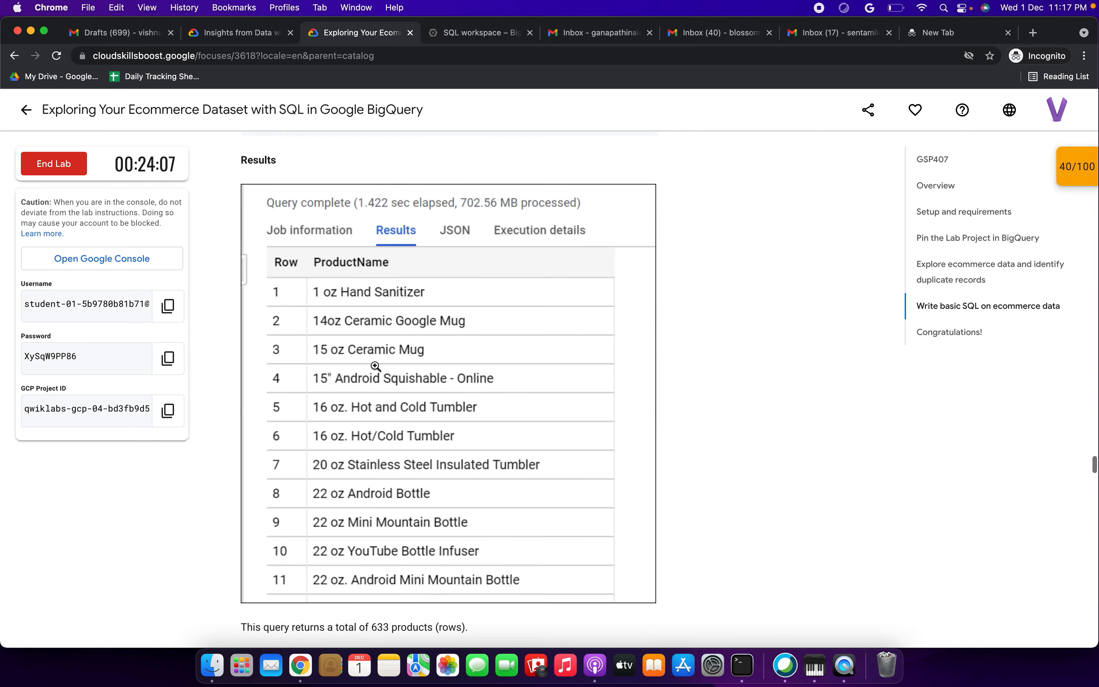
left_click_drag(275, 265, 471, 273)
left_click_drag(331, 315, 505, 316)
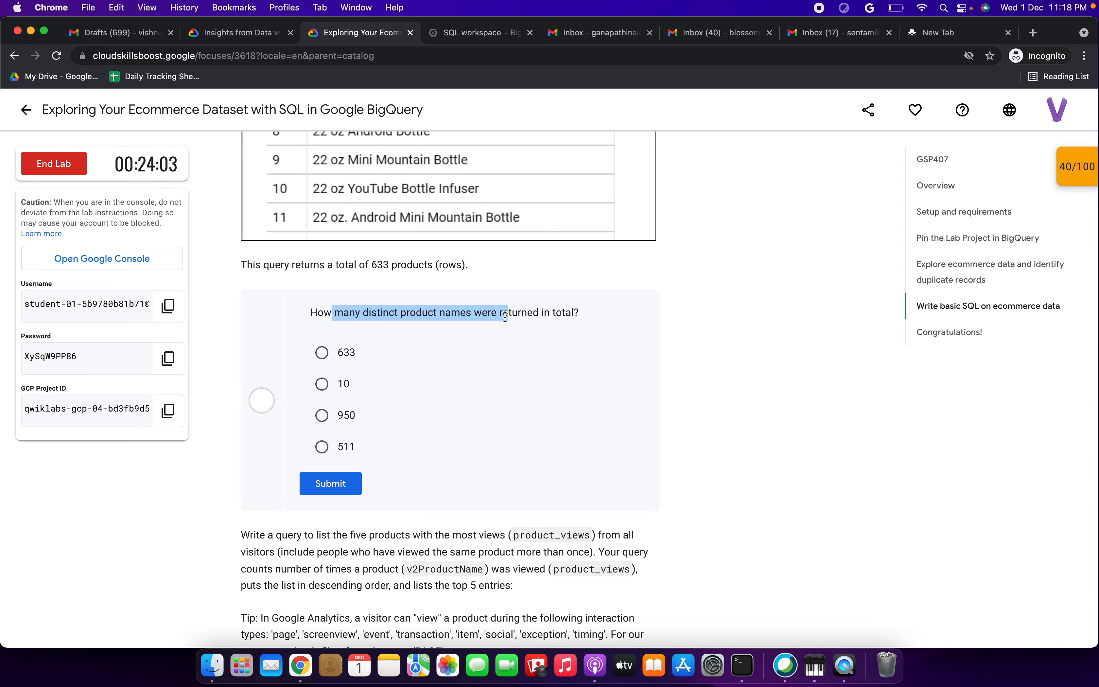
left_click(322, 353)
left_click(467, 33)
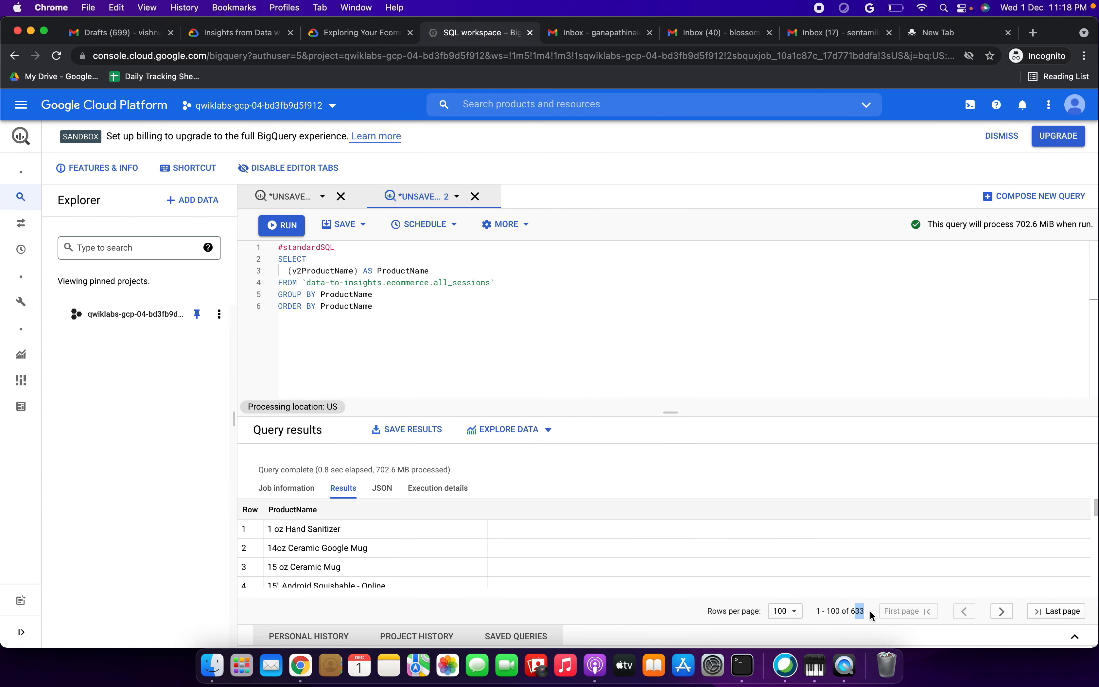
left_click(377, 41)
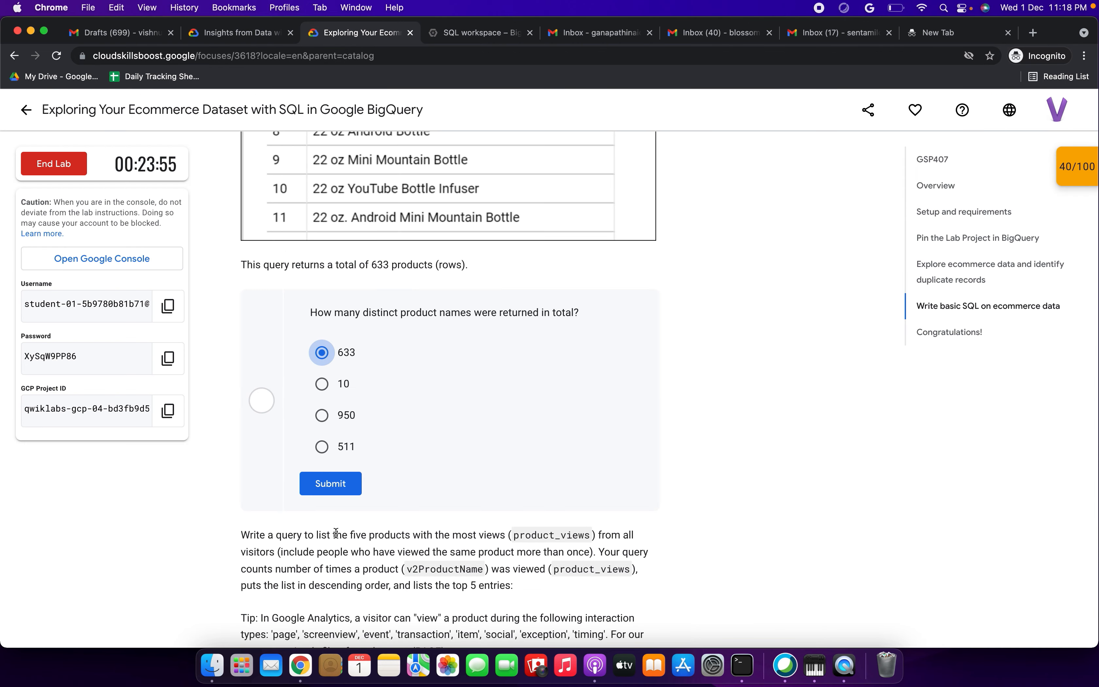
left_click(331, 484)
scroll(499, 363, "down", 10)
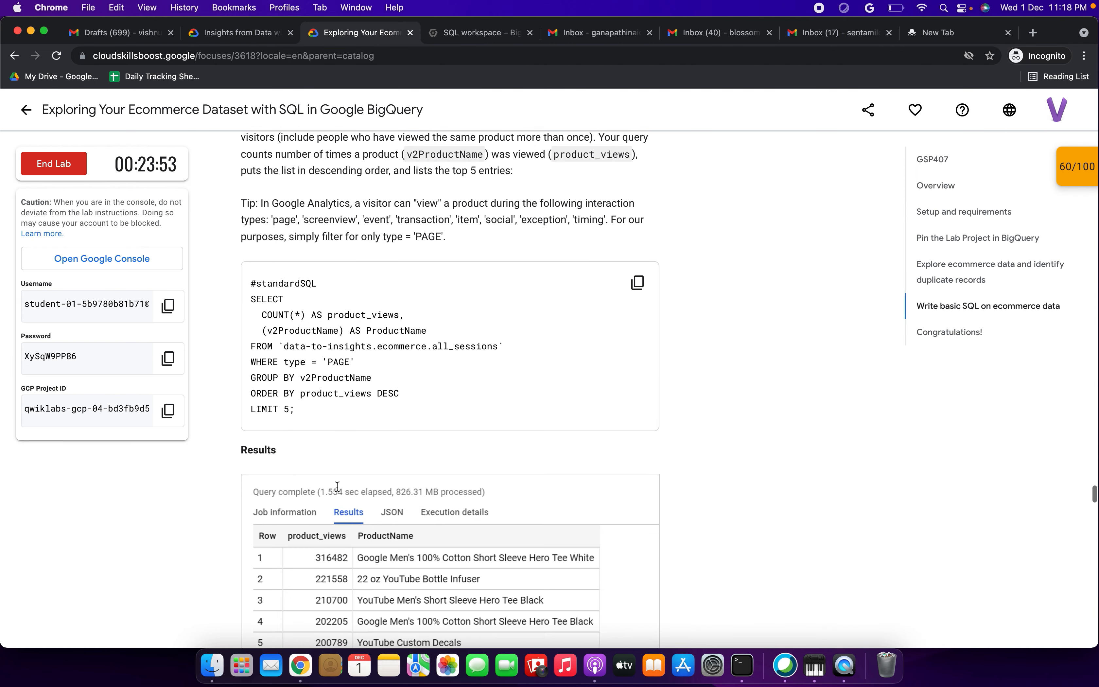
Step: Run the top five product views query and compare its output with the lab page
left_click(638, 271)
left_click(468, 34)
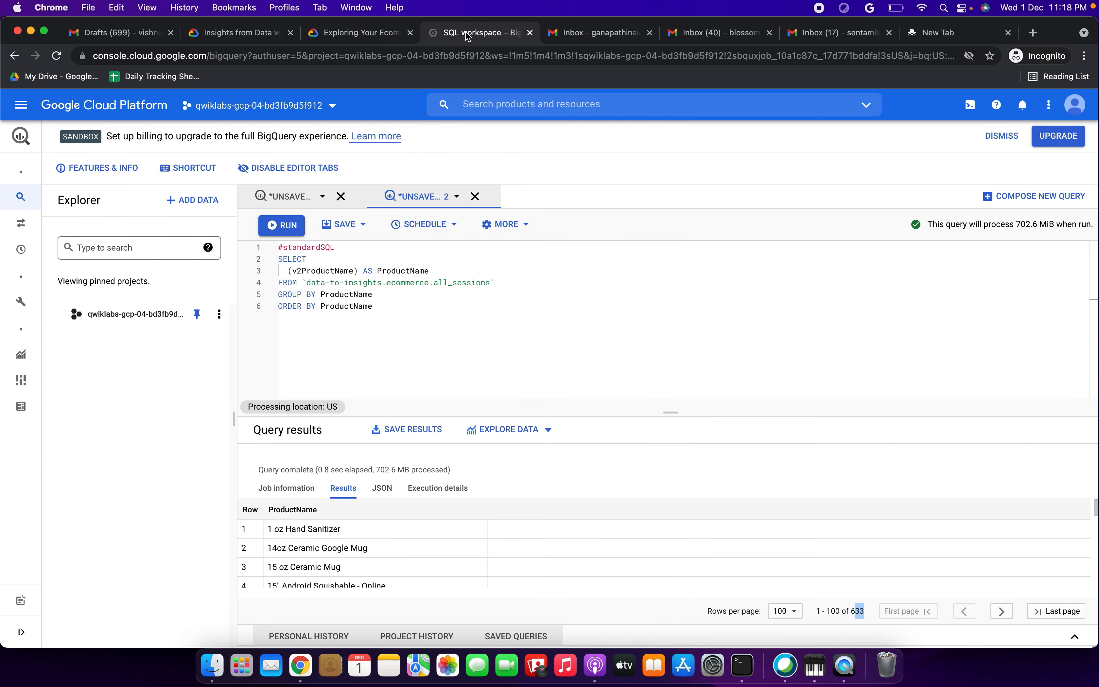
left_click_drag(382, 315, 276, 246)
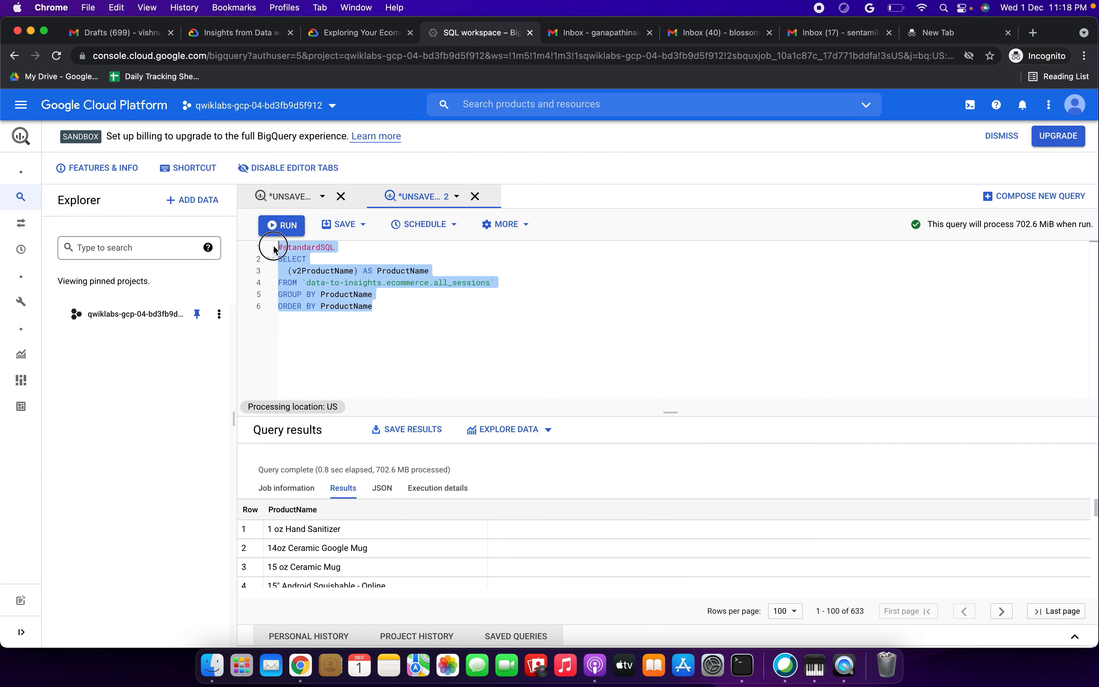
key("BackSpace")
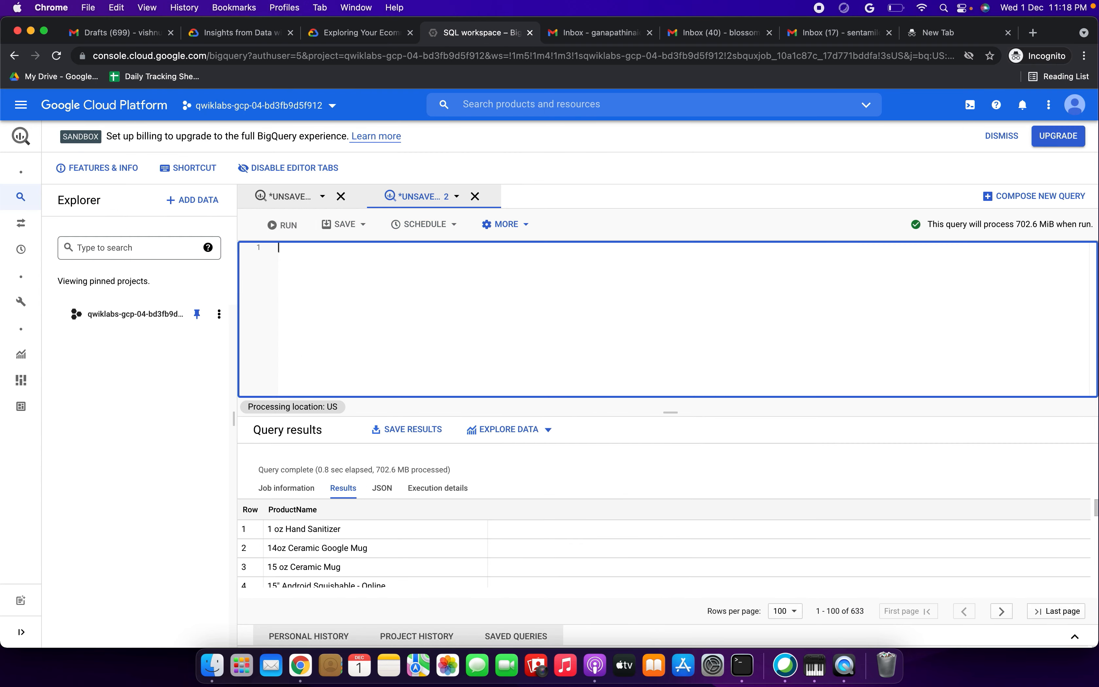
key("super+v")
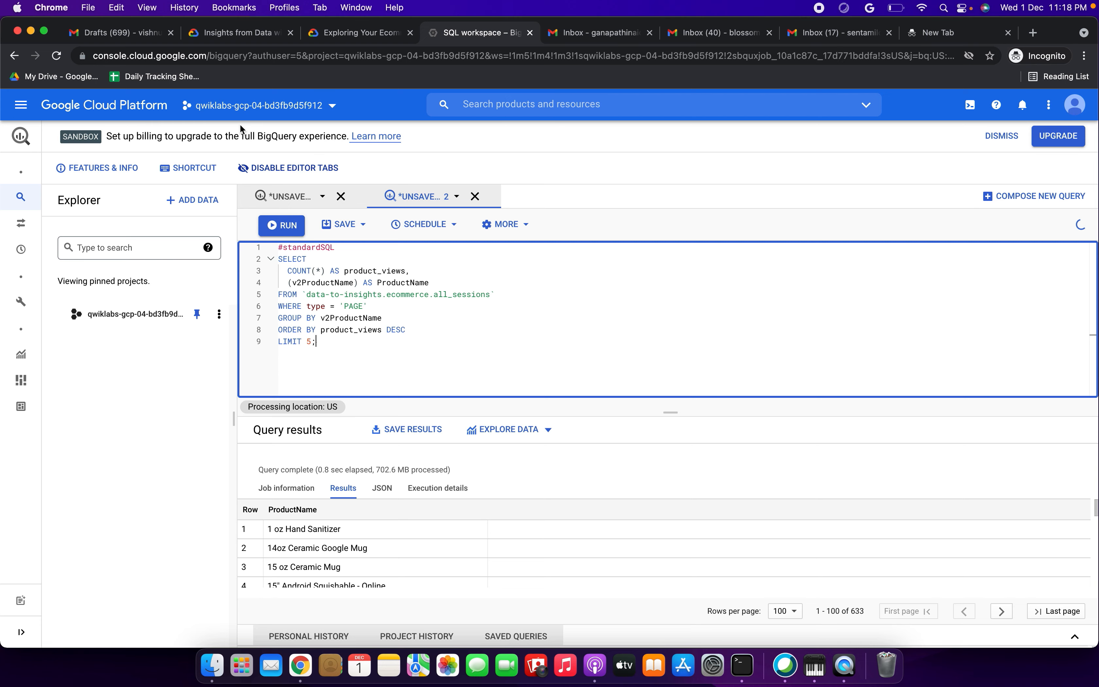
left_click(282, 225)
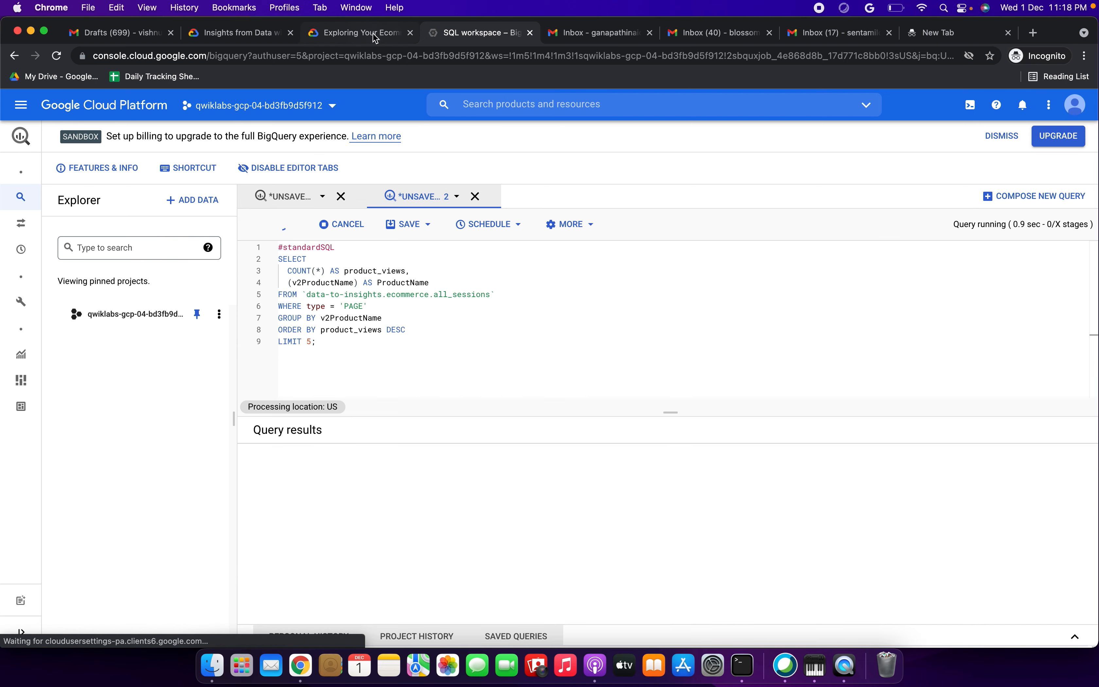
left_click(363, 33)
scroll(405, 325, "down", 1)
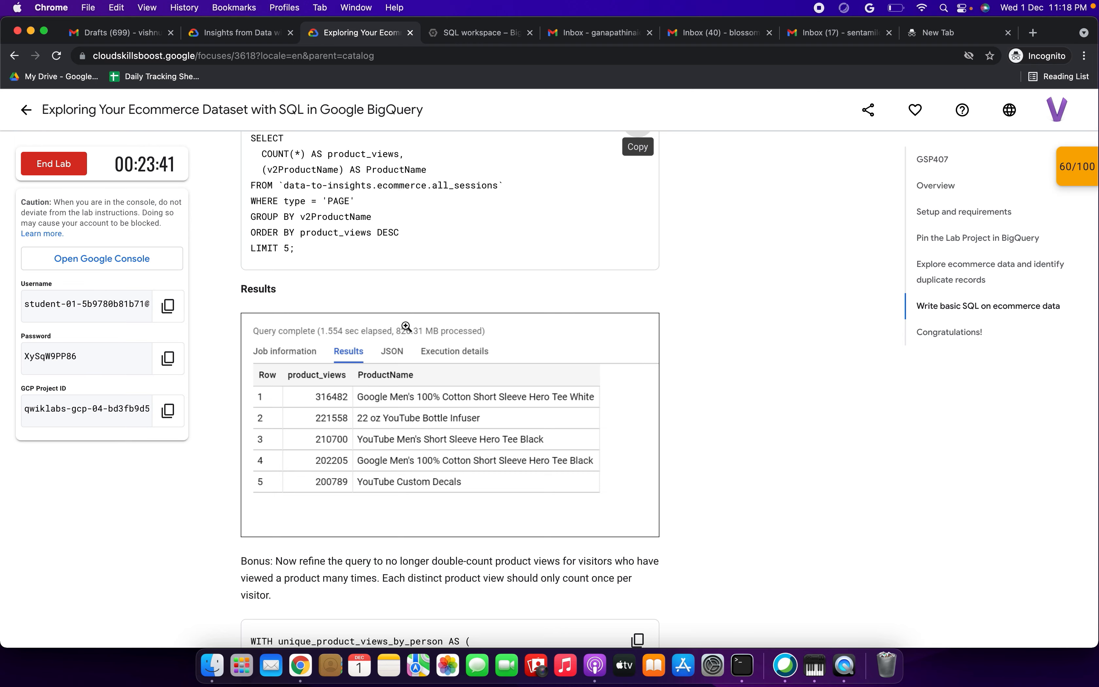
left_click(482, 35)
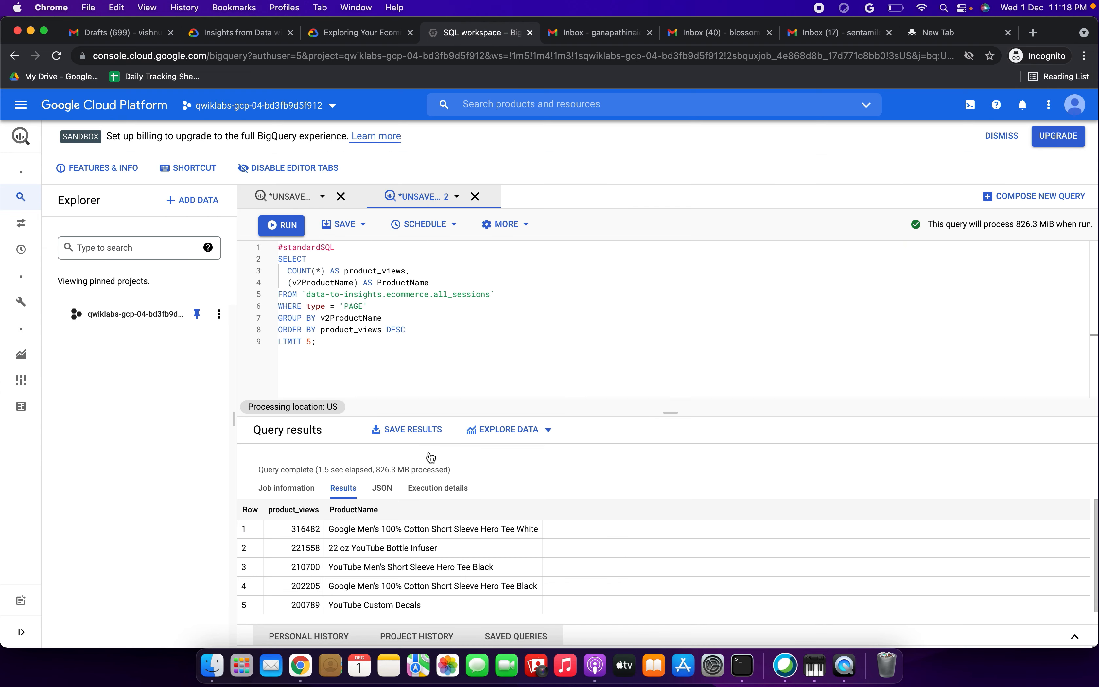
Step: Replace the editor contents with the bonus deduplicated WITH query and run it
left_click(350, 36)
scroll(395, 329, "down", 8)
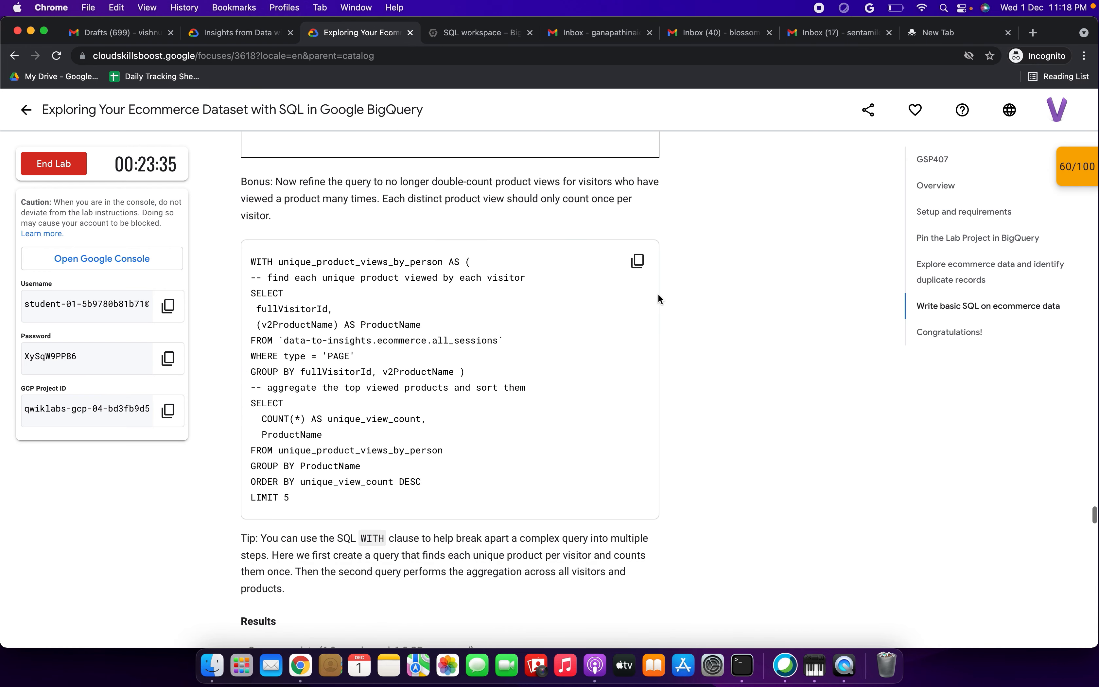
left_click(638, 260)
left_click(454, 32)
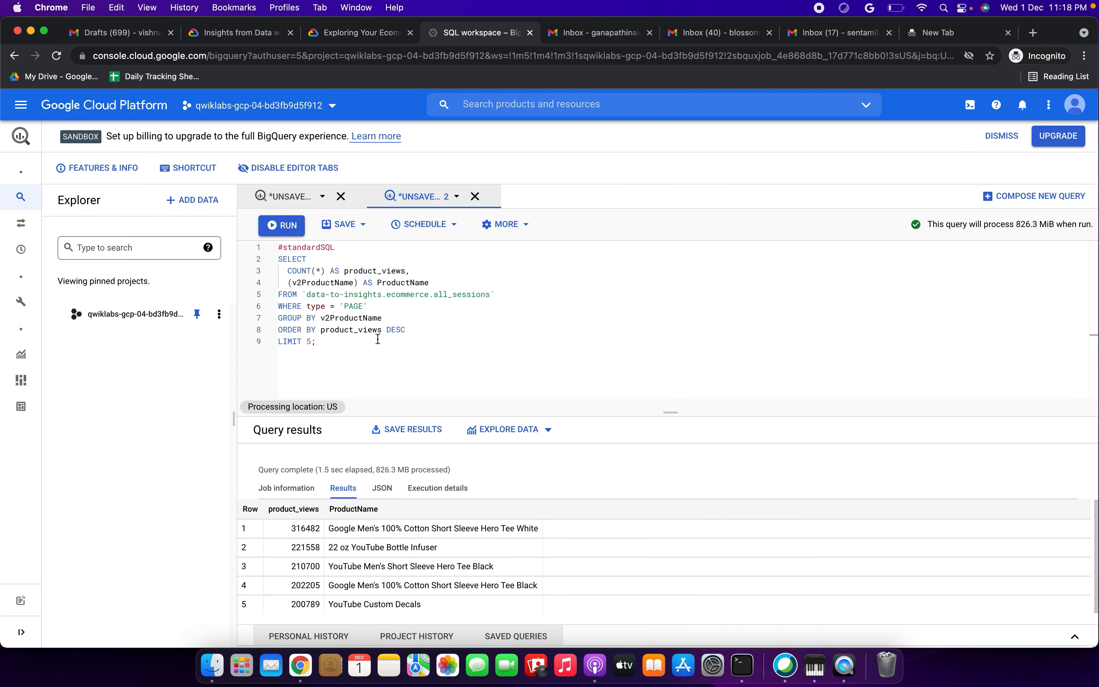
type("a")
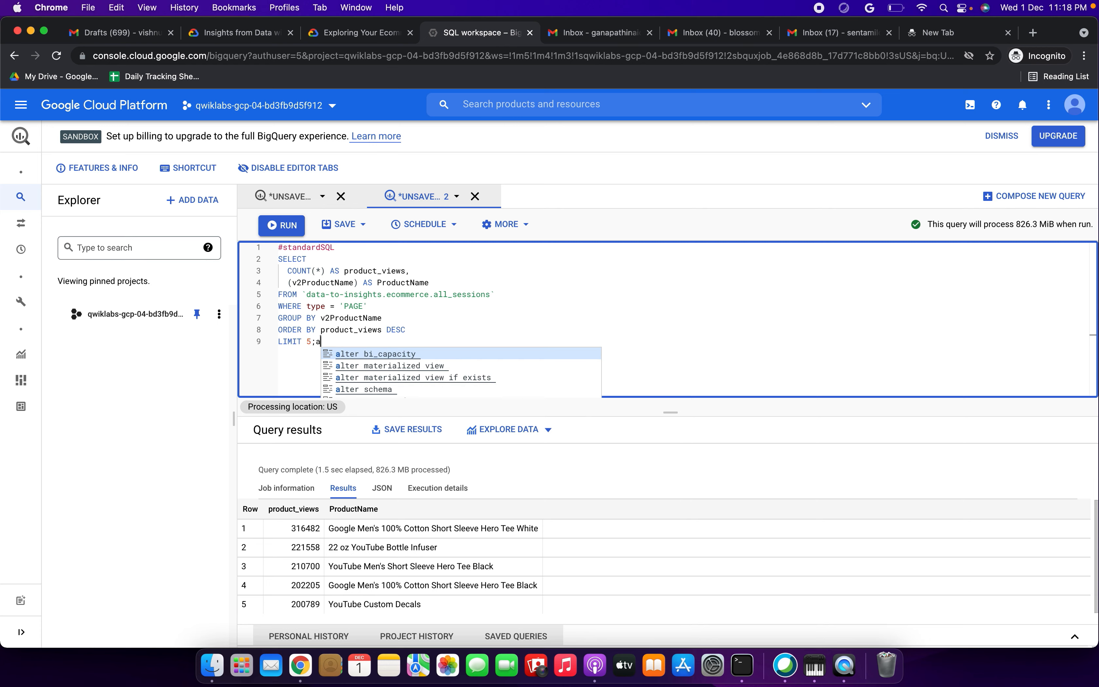
key("super+a")
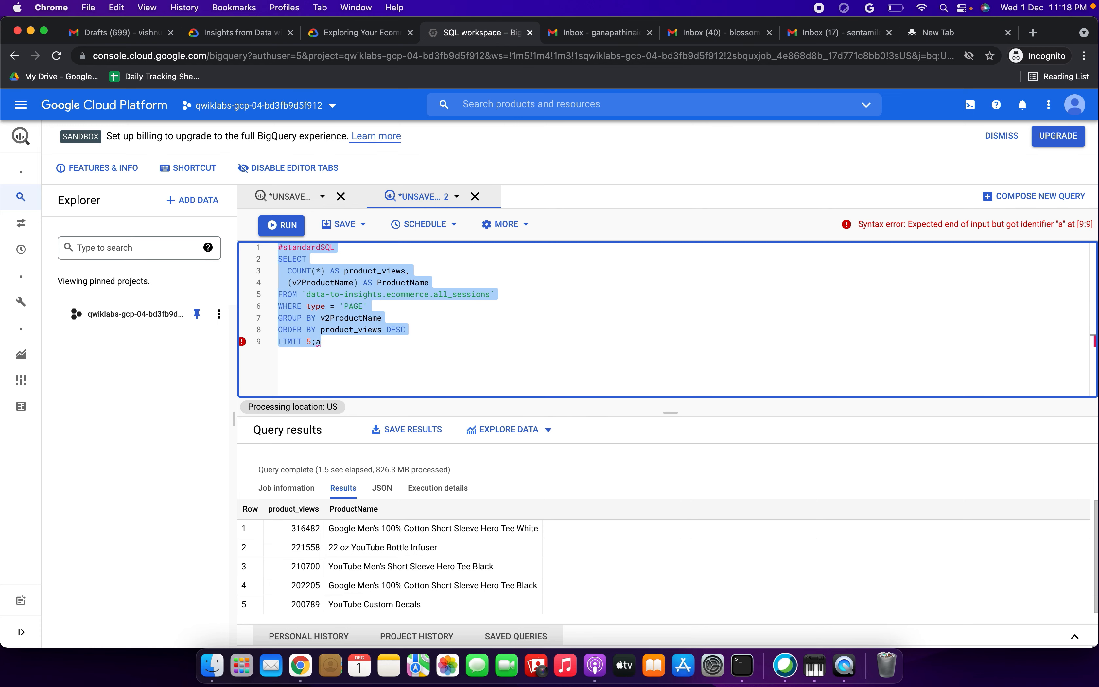
key("BackSpace")
key("super+v")
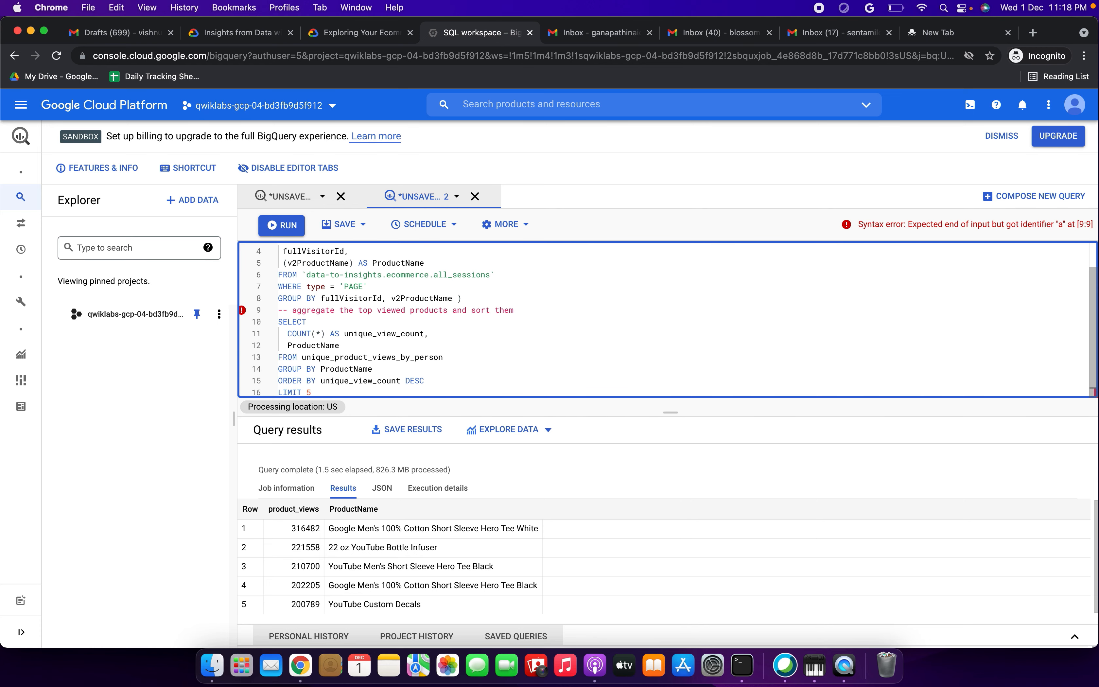
left_click(281, 225)
Step: Check the five unique_view_count rows, led by Hero Tee White at 152358, against the lab
left_click(385, 33)
scroll(428, 414, "down", 5)
scroll(428, 414, "down", 3)
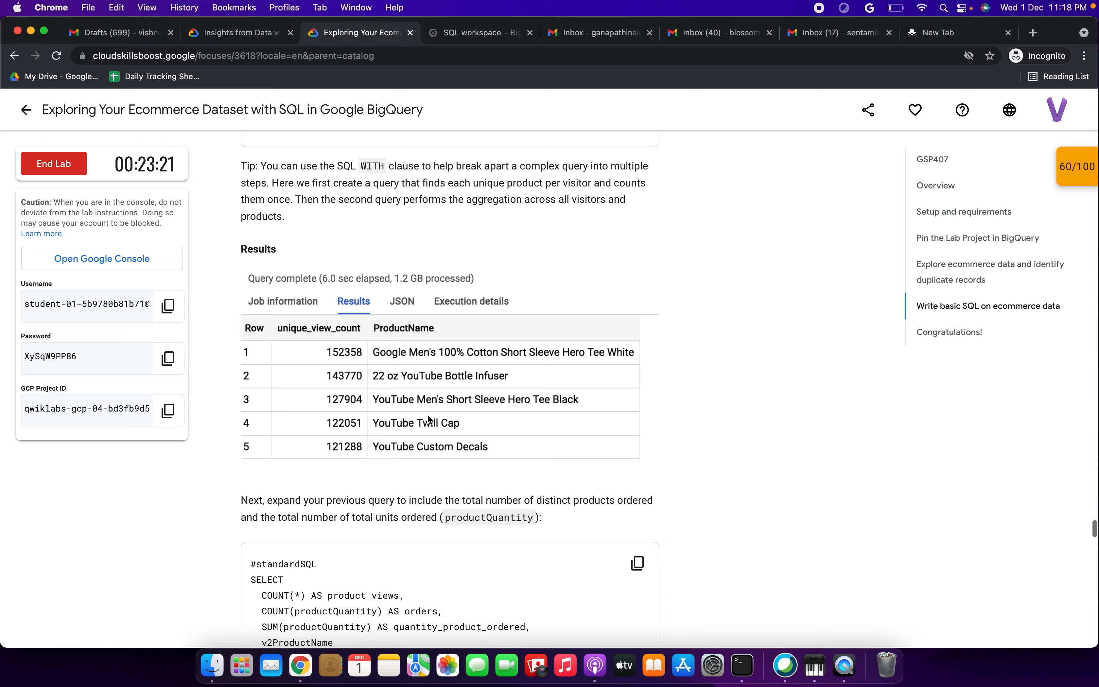
left_click(481, 33)
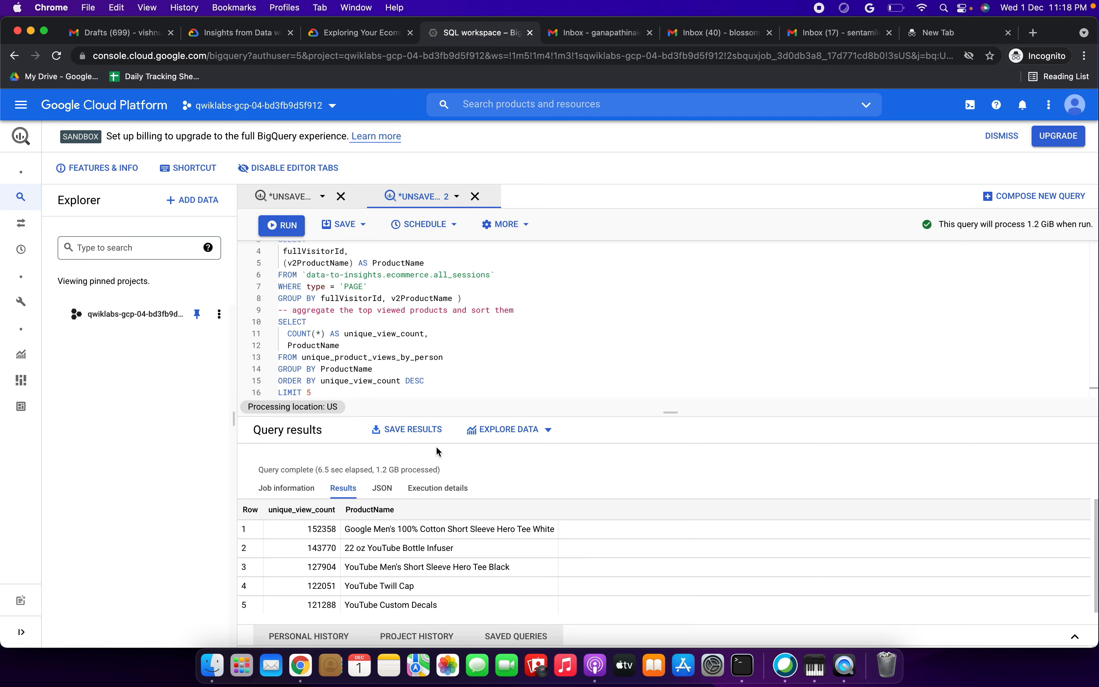
scroll(441, 534, "down", 1)
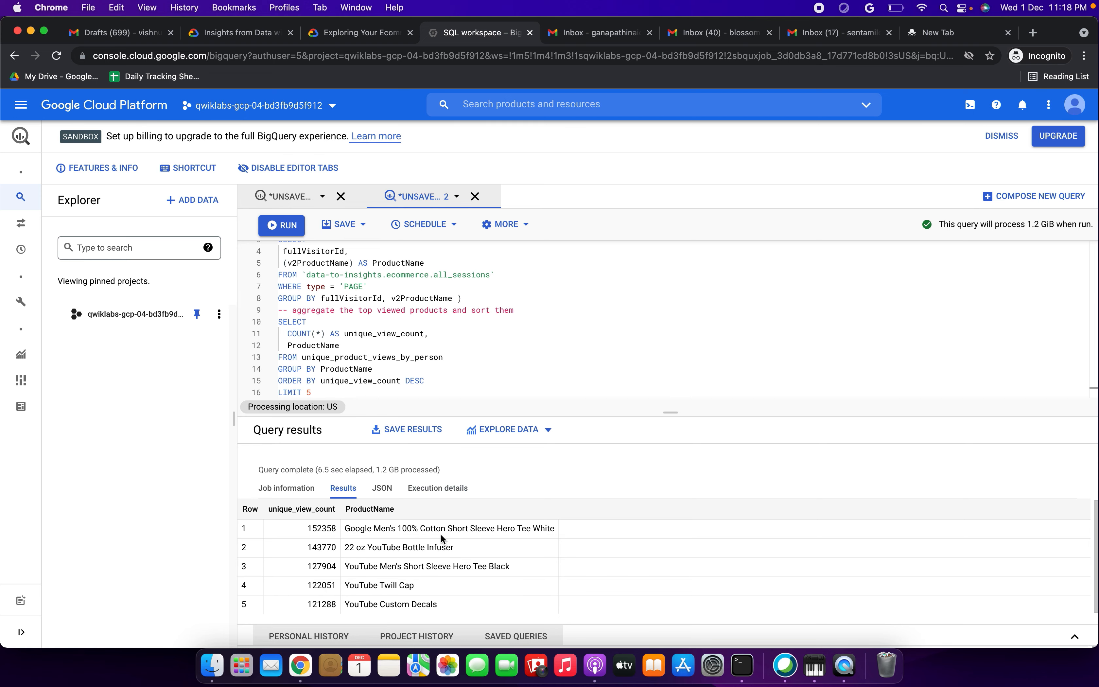
left_click(372, 37)
scroll(463, 411, "down", 5)
left_click(635, 320)
Step: Run the expanded query adding orders and quantity_product_ordered per product
left_click(462, 40)
left_click(379, 341)
key("super+a")
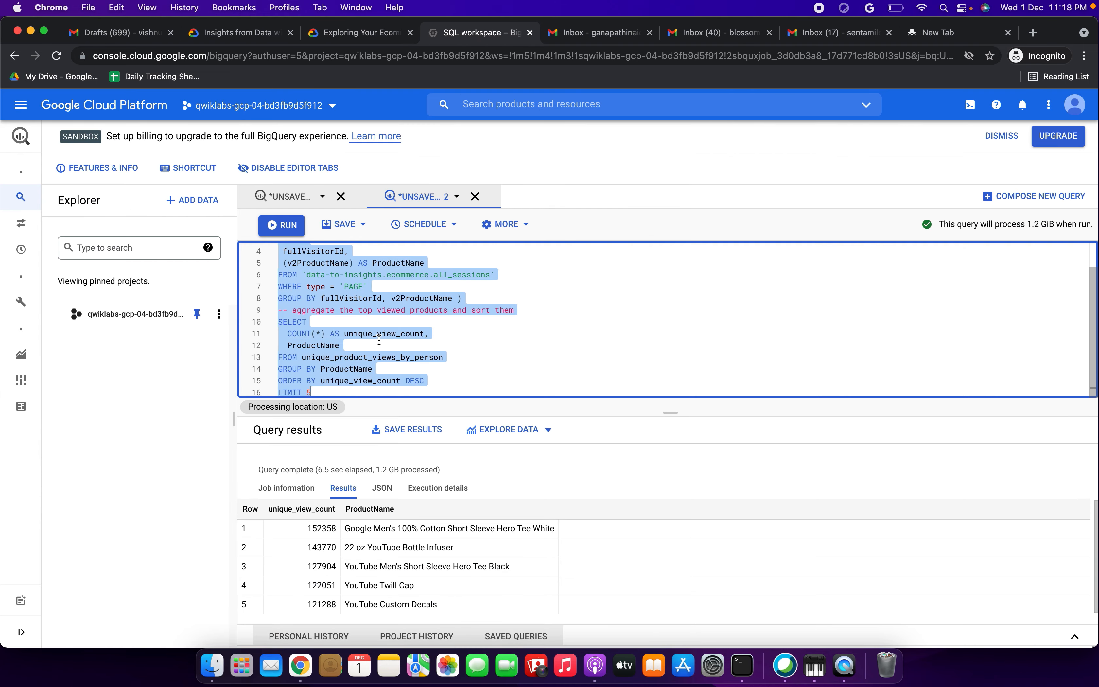
key("BackSpace")
key("super+v")
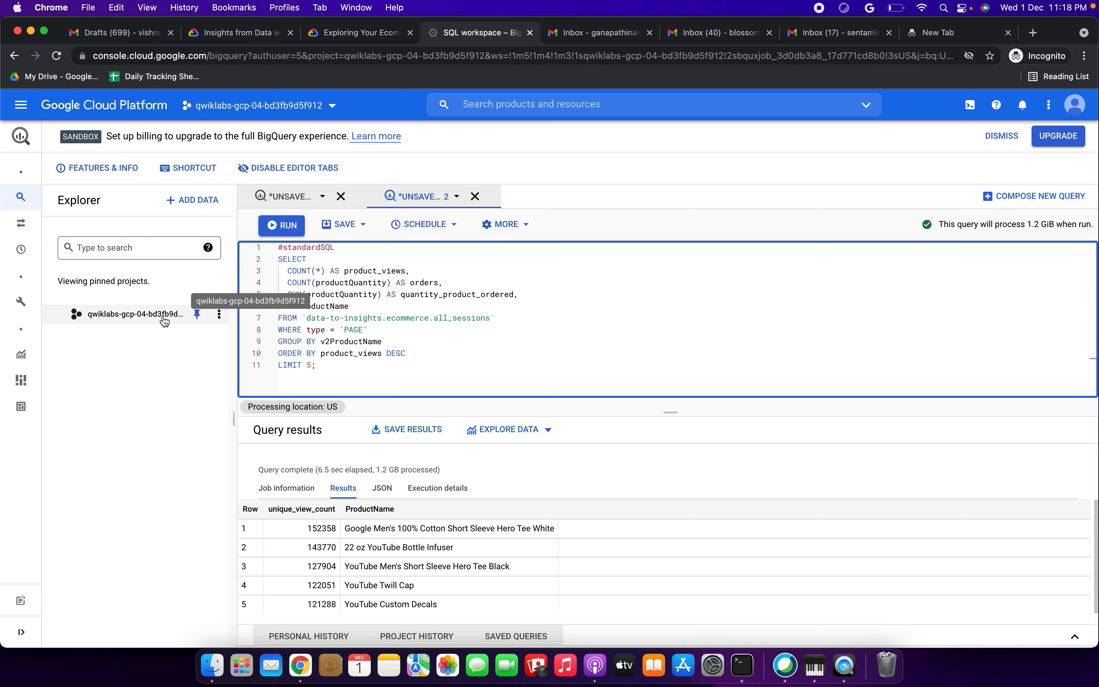
left_click(278, 225)
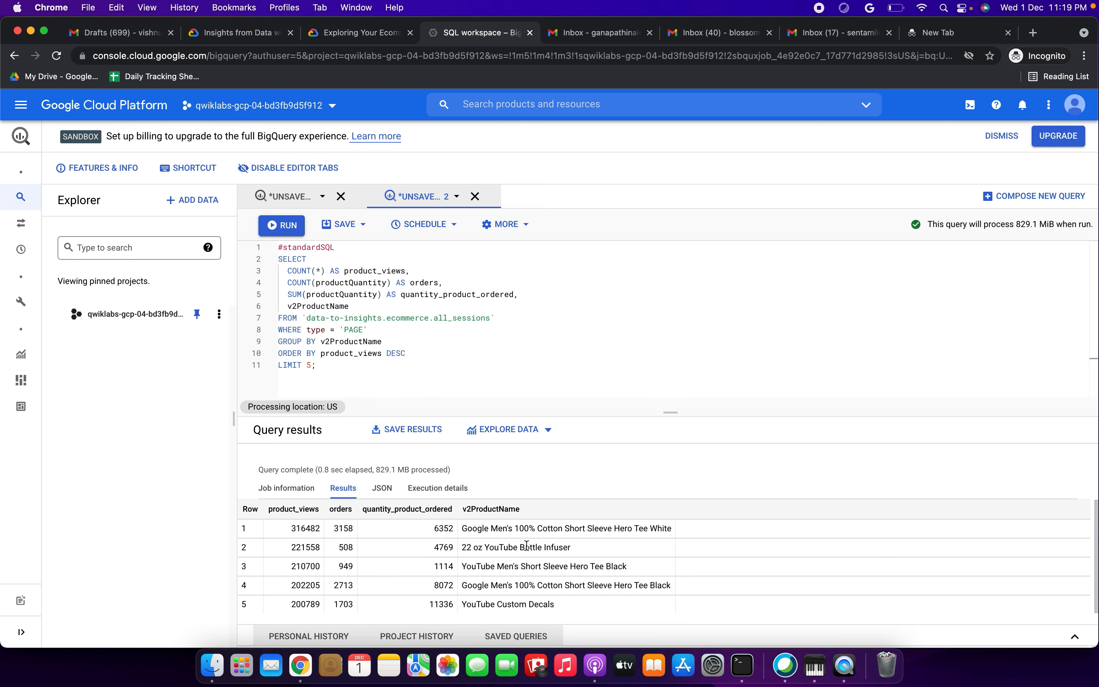
Step: Answer True that the most-viewed product also received the most orders
left_click(364, 33)
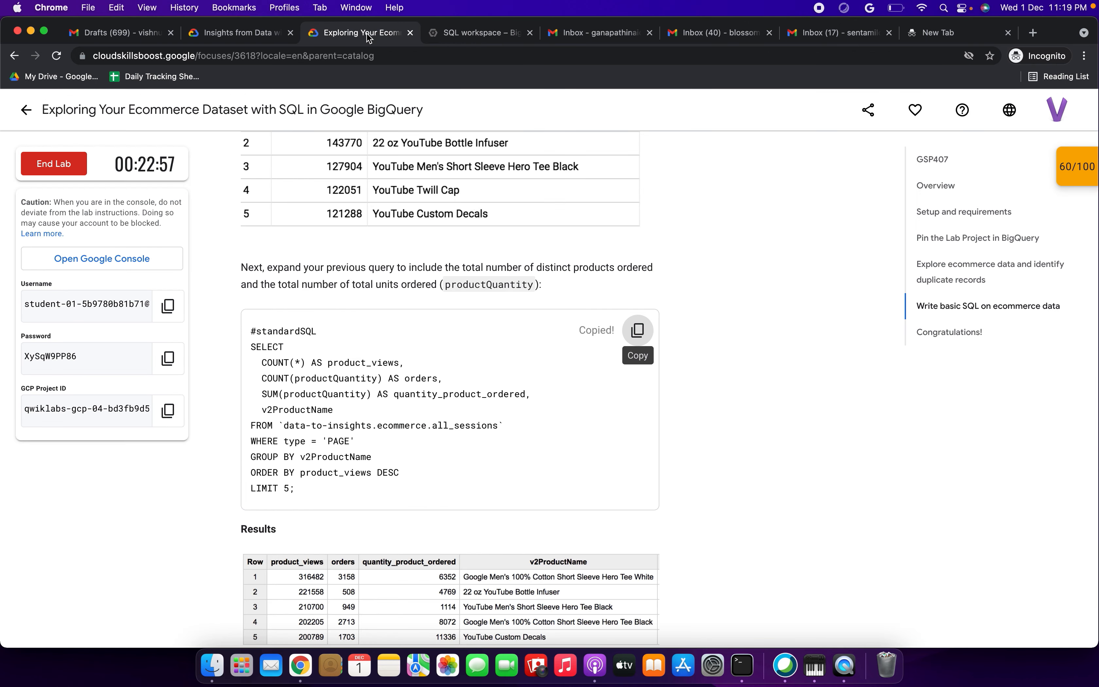
scroll(496, 373, "down", 5)
left_click_drag(384, 399, 512, 399)
left_click(323, 440)
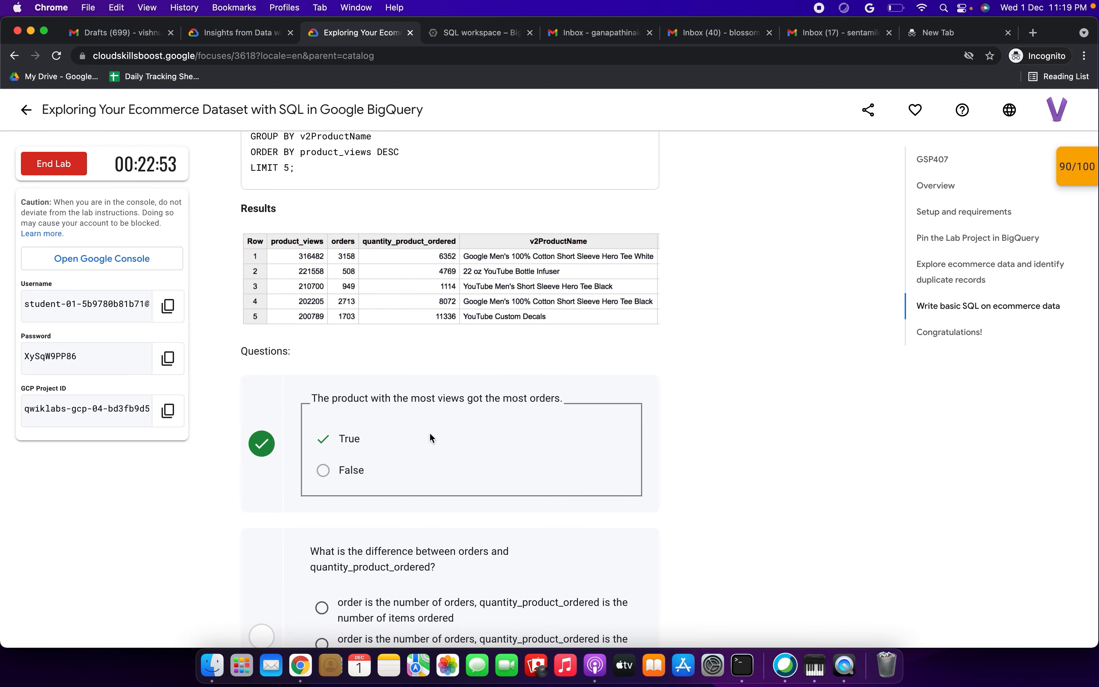
scroll(440, 438, "down", 5)
Step: Answer that quantity_product_ordered counts the items ordered, and submit the answers
left_click_drag(346, 334, 504, 351)
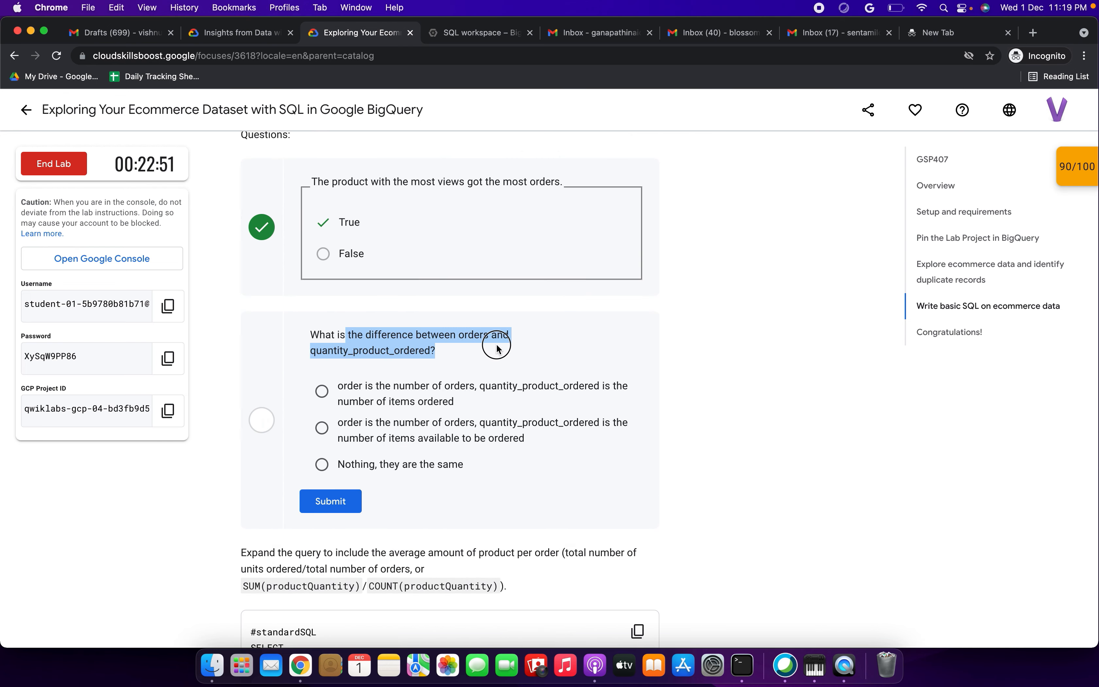
left_click_drag(354, 385, 490, 399)
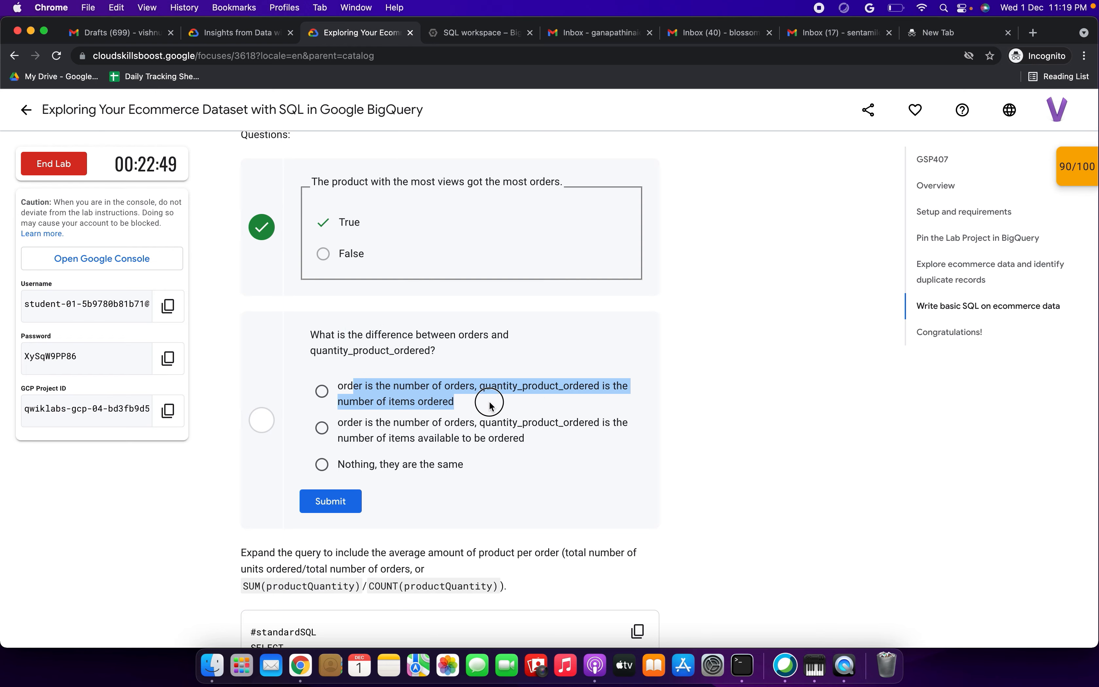
left_click(322, 391)
scroll(324, 392, "down", 4)
left_click(332, 313)
scroll(331, 313, "down", 4)
left_click(638, 275)
left_click(474, 32)
Step: Run the avg_per_order query and review its results
left_click(341, 370)
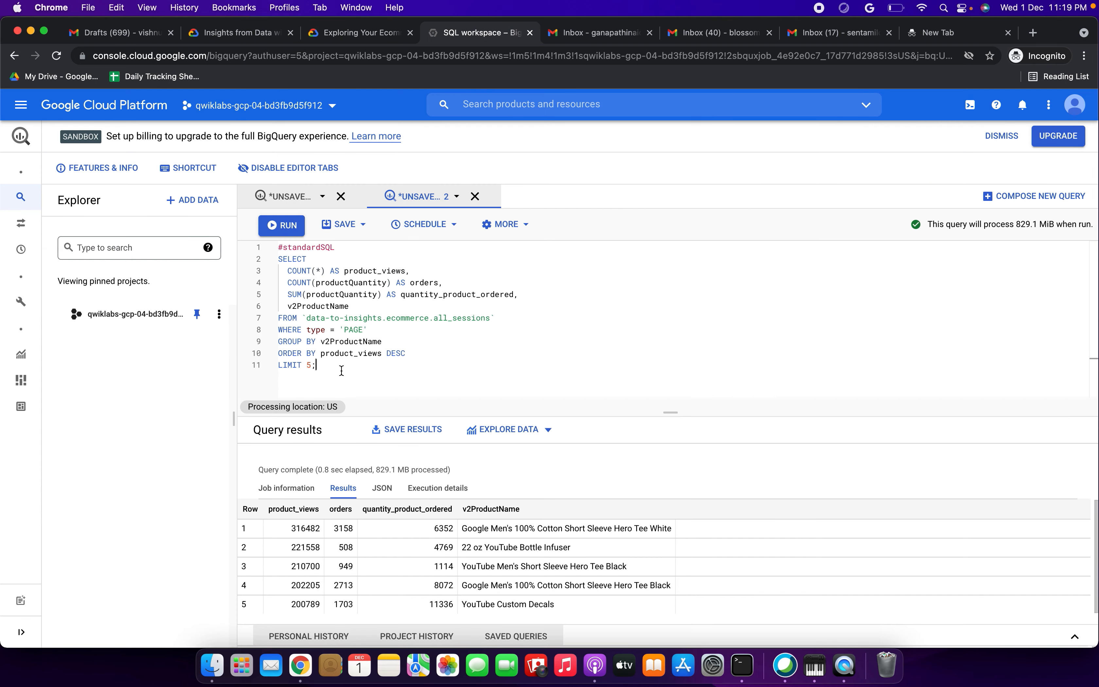
key("super+a")
key("BackSpace")
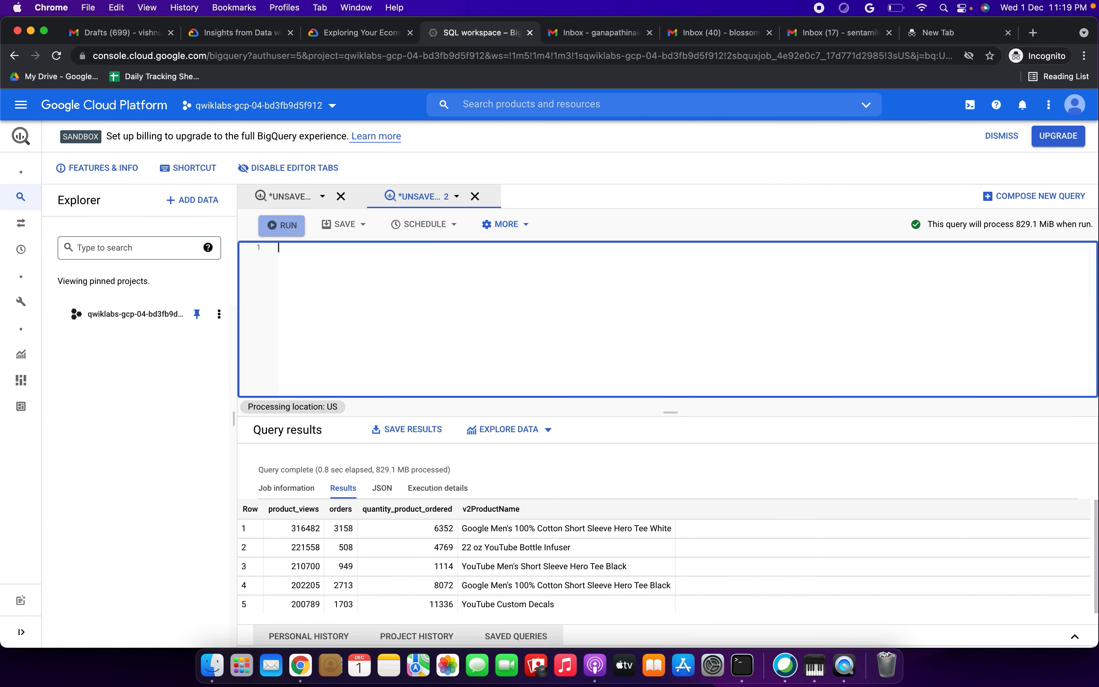
key("super+v")
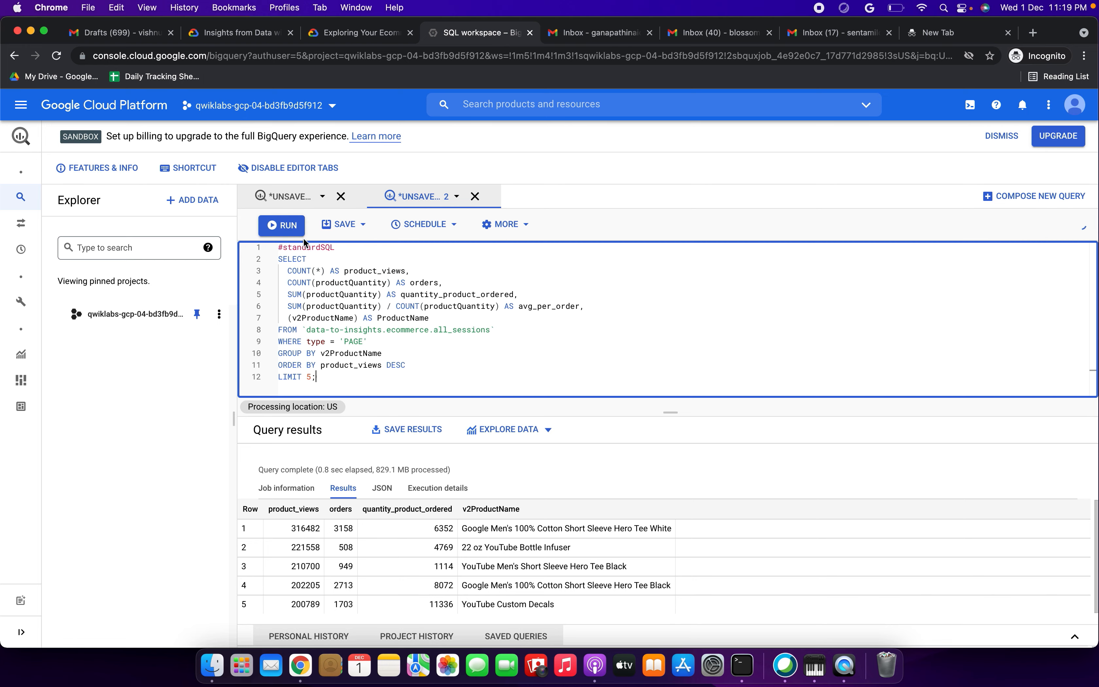
left_click(283, 225)
left_click(364, 33)
scroll(421, 350, "down", 5)
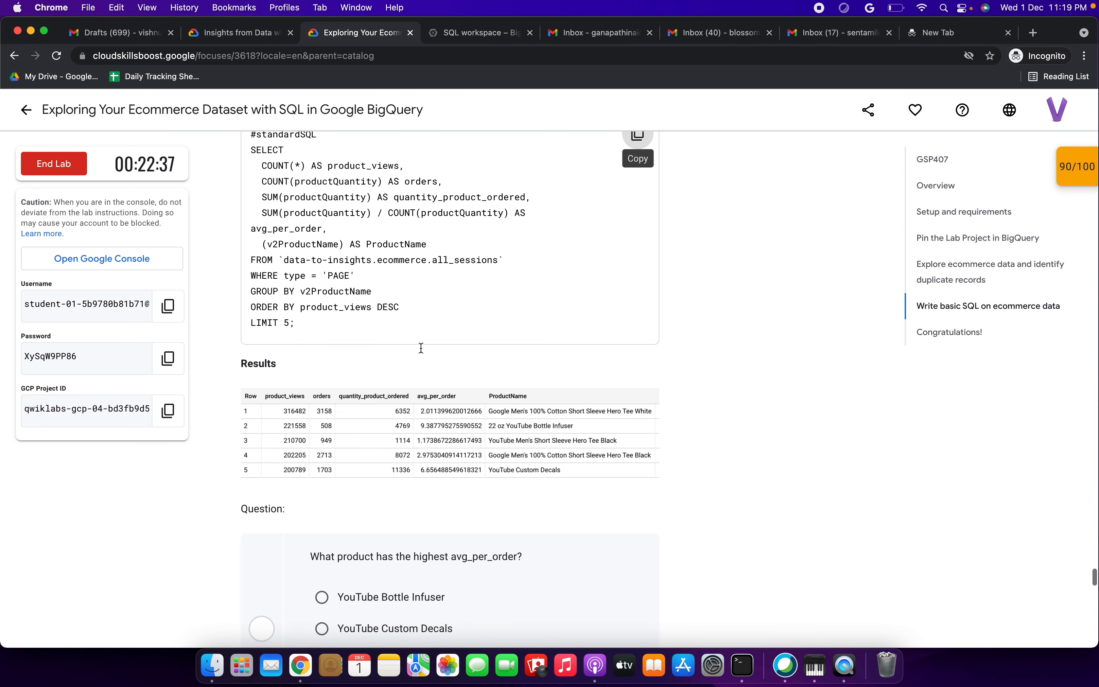
left_click(500, 34)
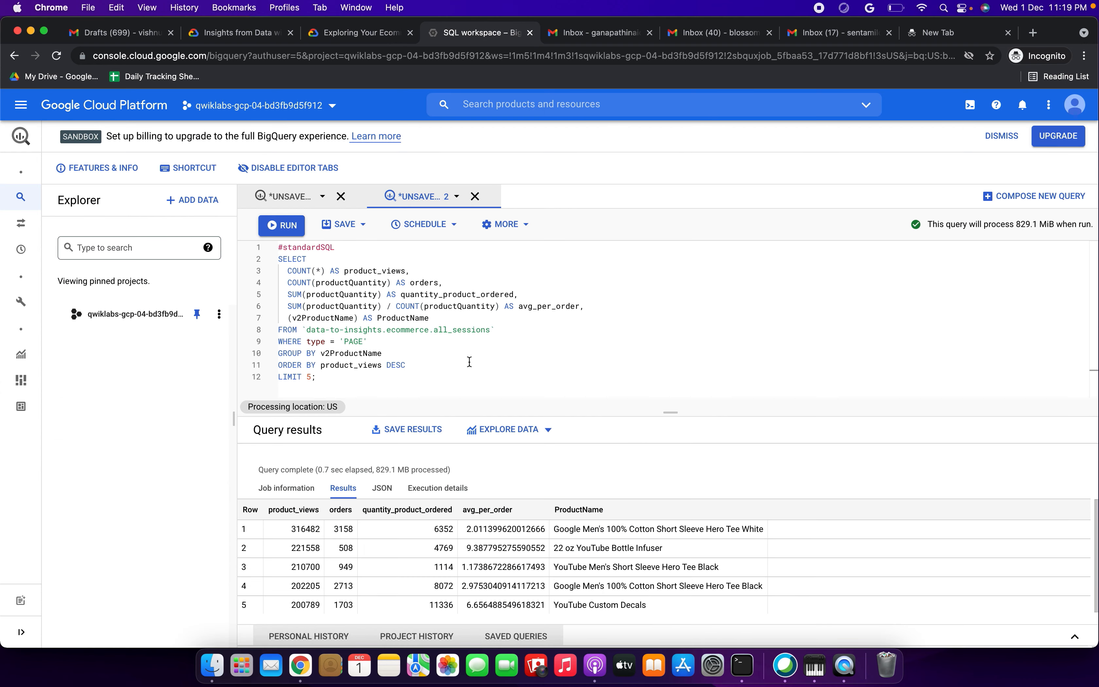
Step: Submit YouTube Bottle Infuser as the product with the highest avg_per_order
left_click(383, 37)
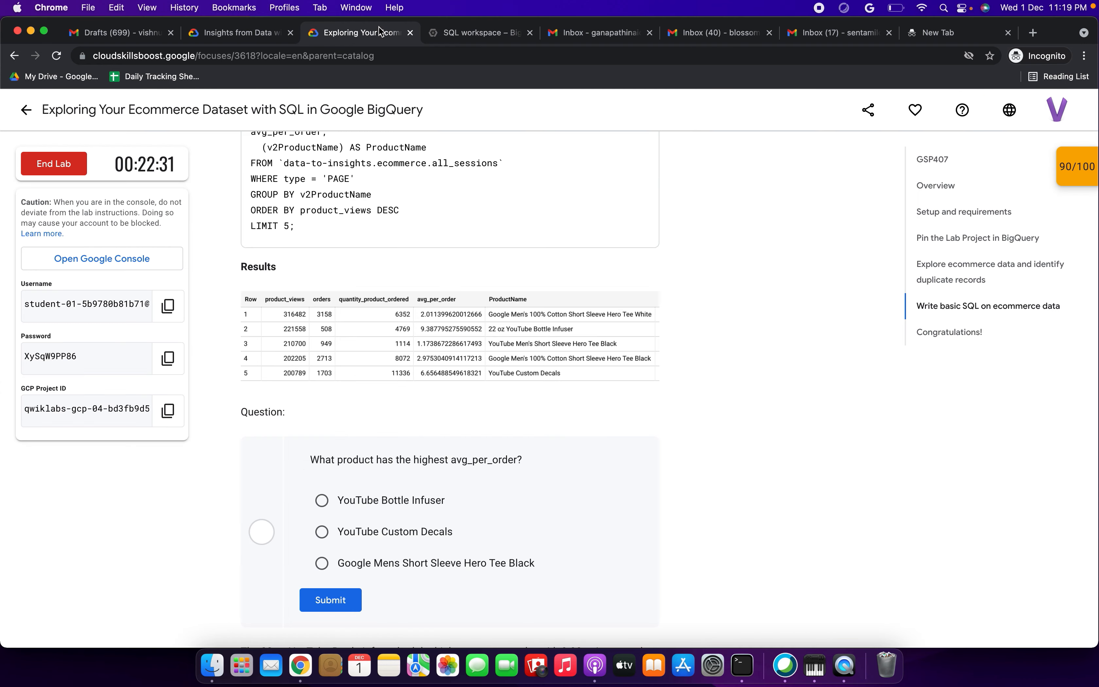
scroll(391, 400, "down", 3)
left_click_drag(354, 360, 472, 360)
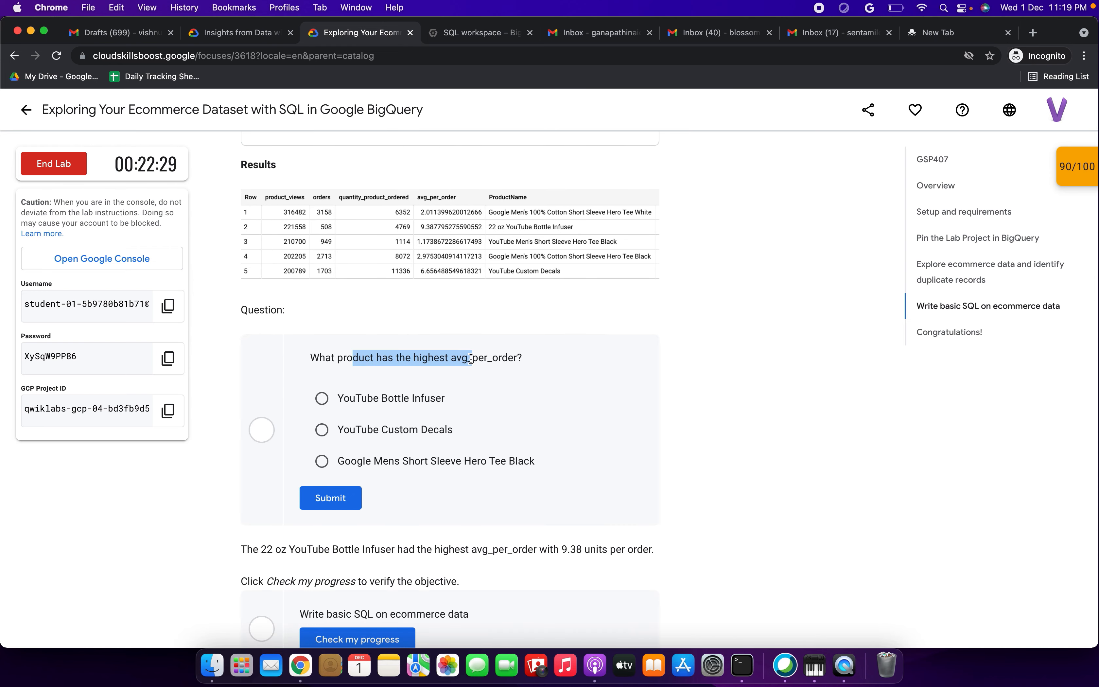
left_click(323, 398)
scroll(326, 400, "down", 1)
scroll(327, 399, "down", 2)
left_click(326, 397)
Step: Verify progress so the lab shows Assessment Completed with a 100/100 score
scroll(326, 397, "down", 2)
left_click(332, 431)
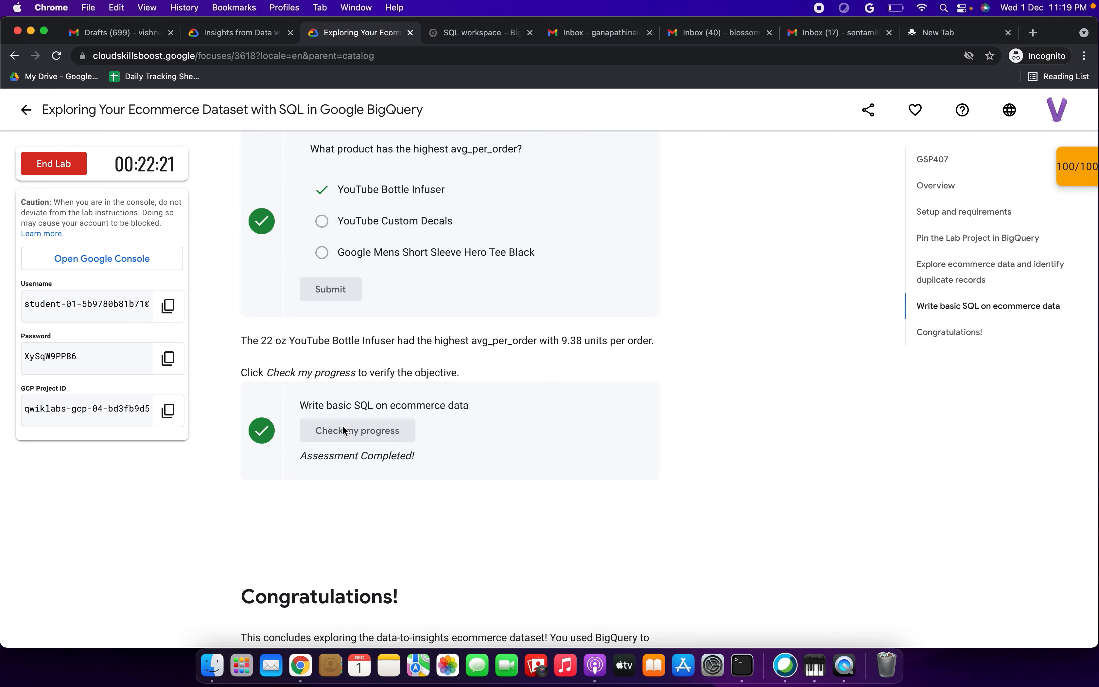
scroll(344, 430, "down", 3)
left_click_drag(241, 478, 311, 511)
left_click(522, 405)
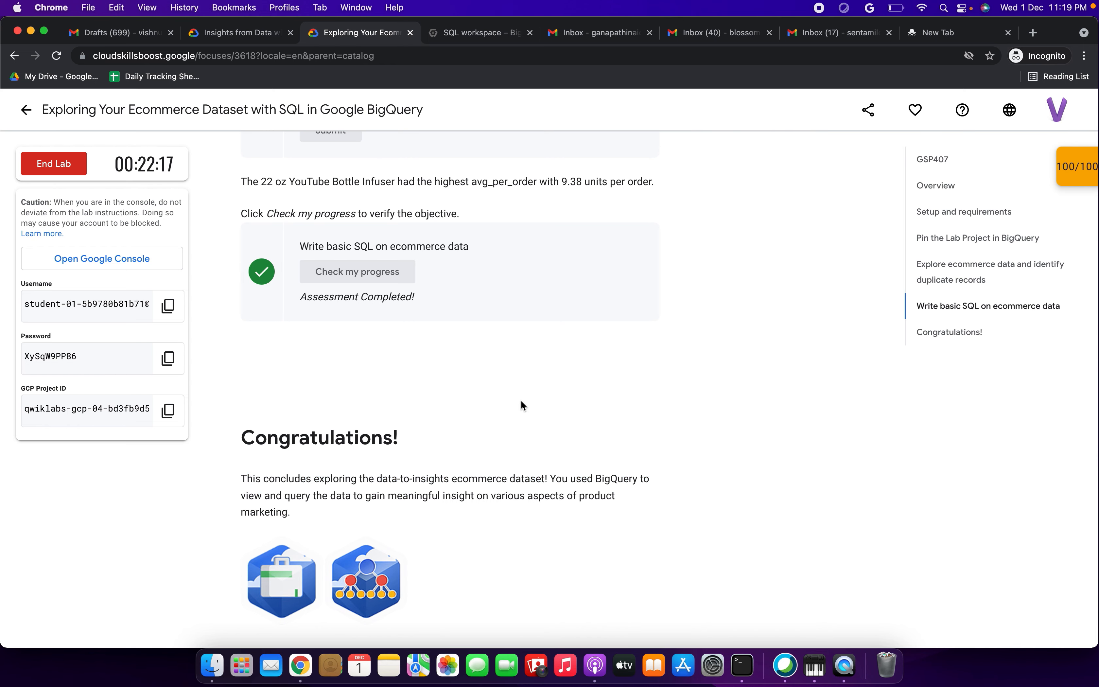